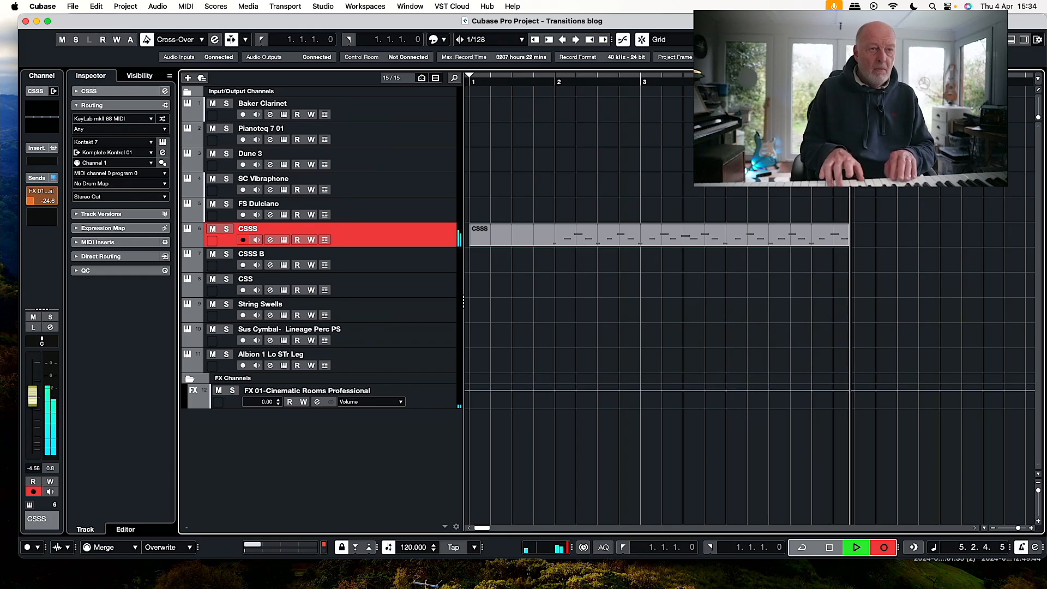
Stop recording on the CSSS track and trim the recorded clip to run from bar 2 to bar 6.
key("space")
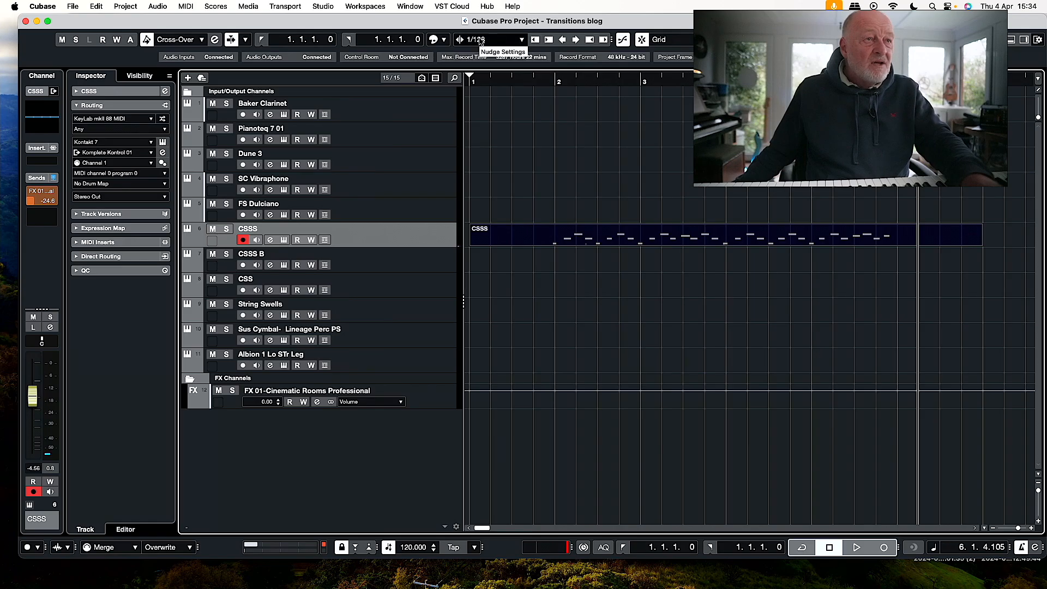
left_click(577, 43)
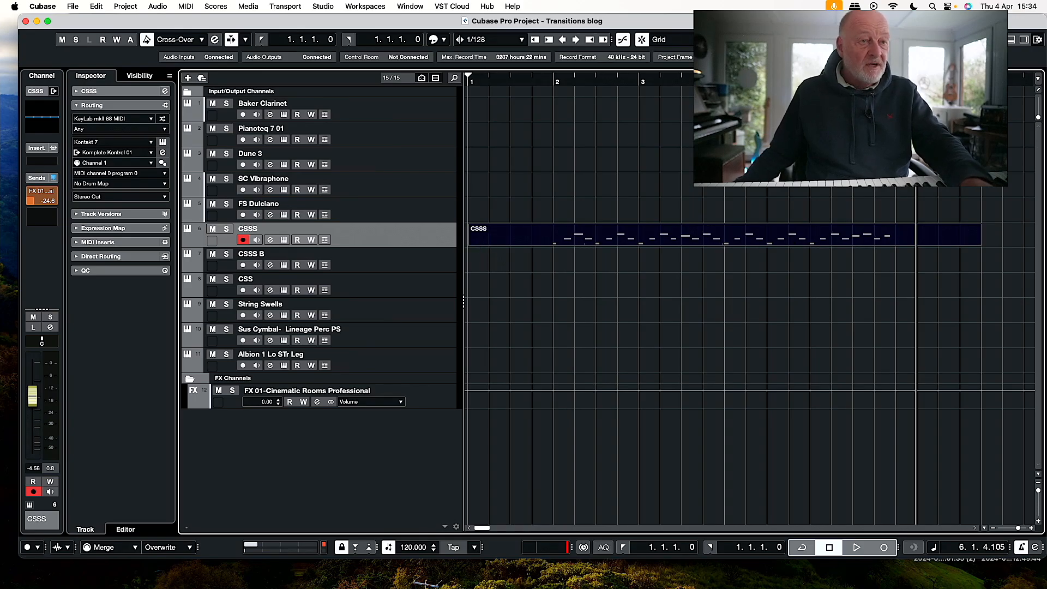
left_click_drag(469, 244, 557, 243)
left_click_drag(980, 244, 896, 244)
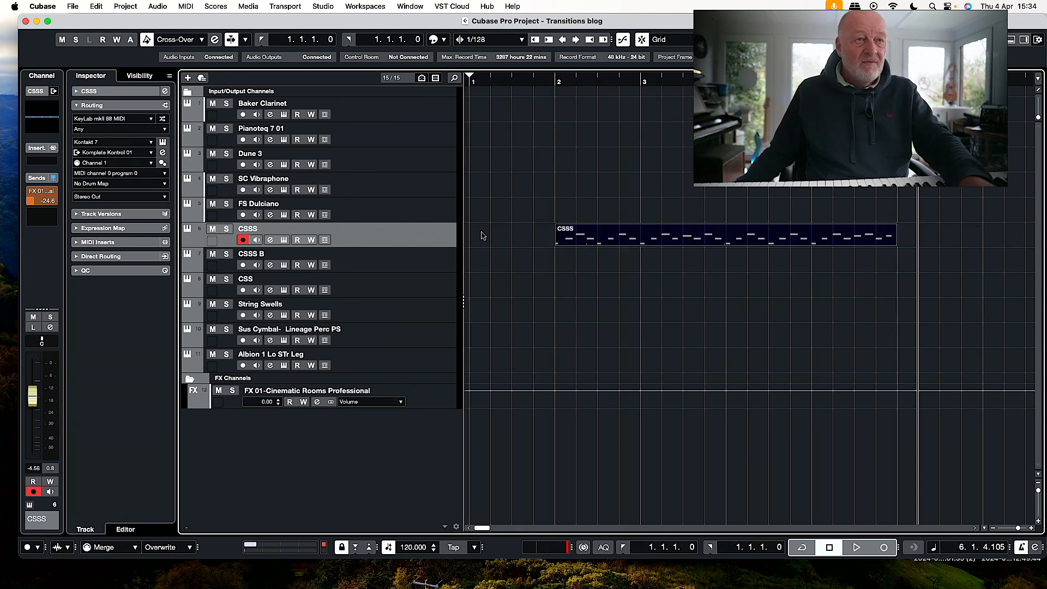
scroll(481, 235, "right", 1)
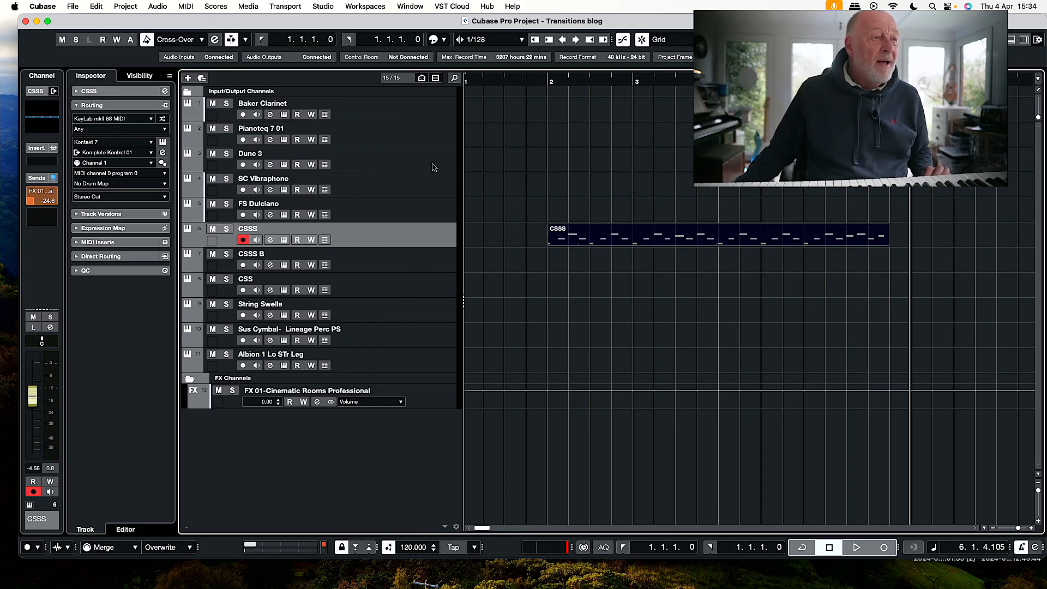
Select the SC Vibraphone track, return the playhead to the project start and look at its Kontakt instrument.
left_click(421, 187)
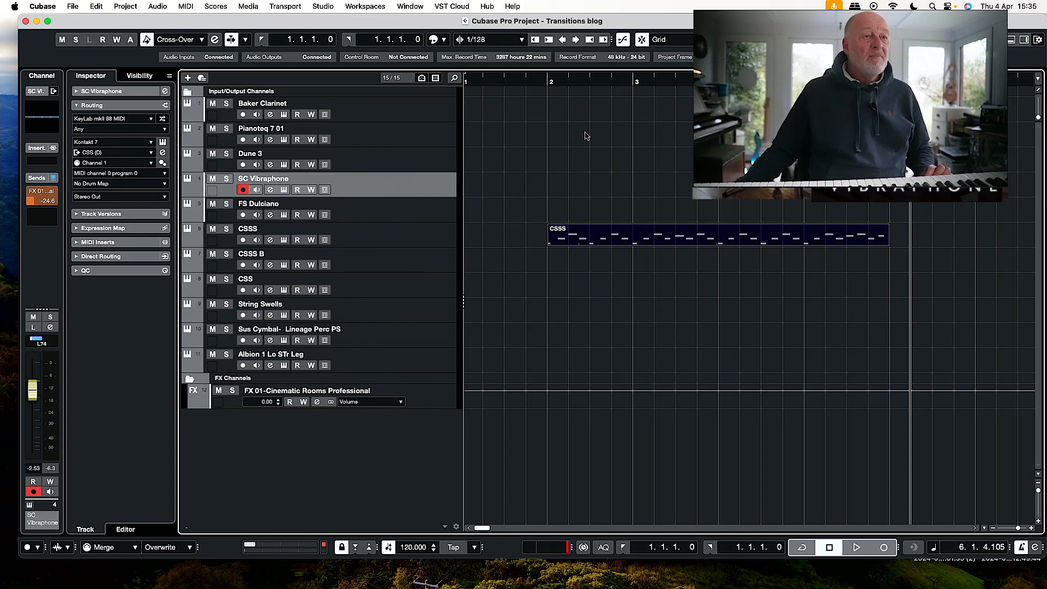
left_click(496, 82)
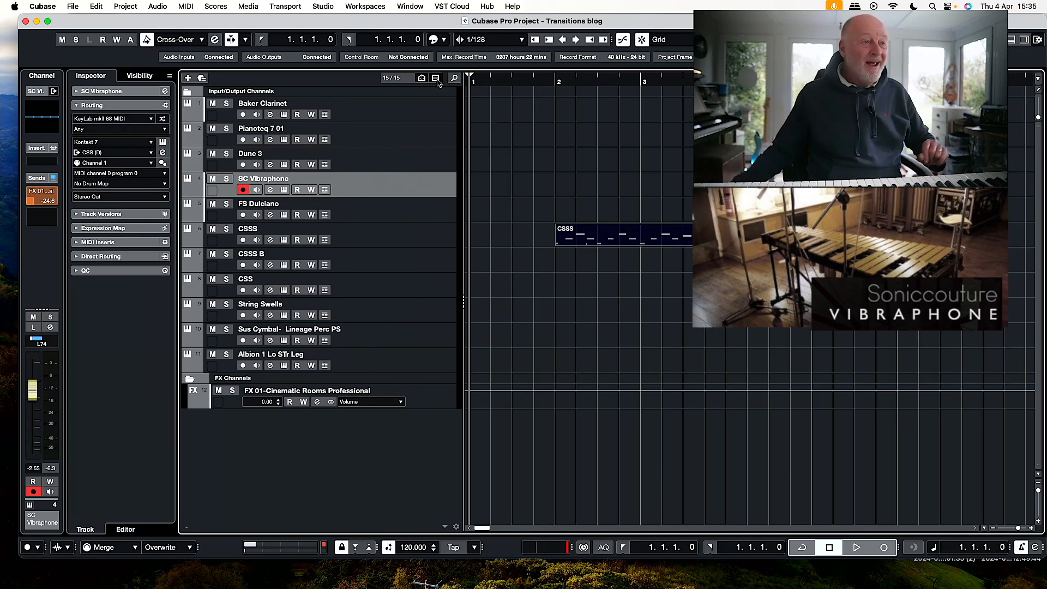
left_click(283, 190)
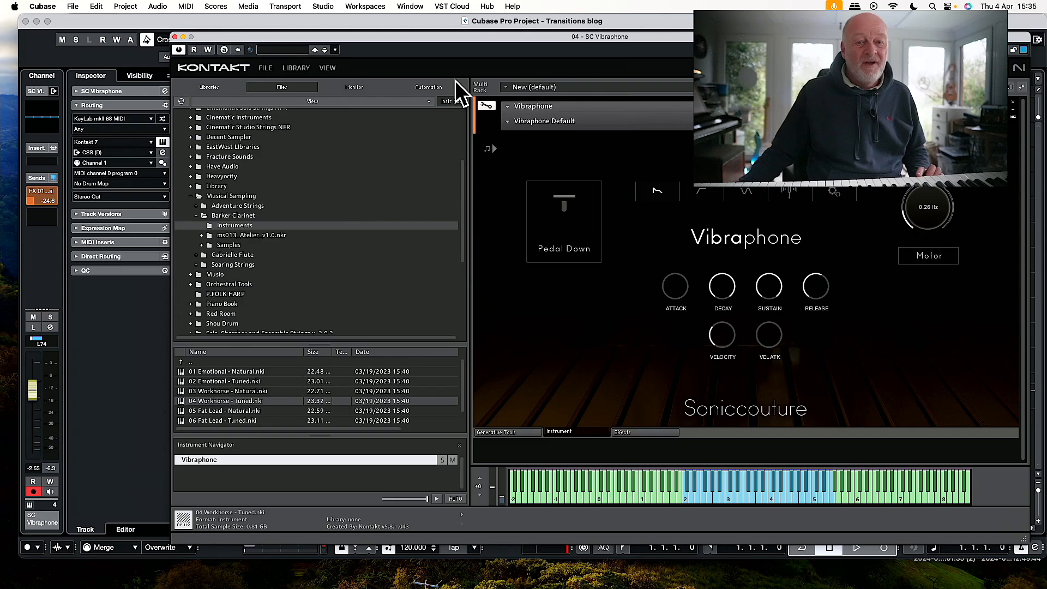
left_click(175, 37)
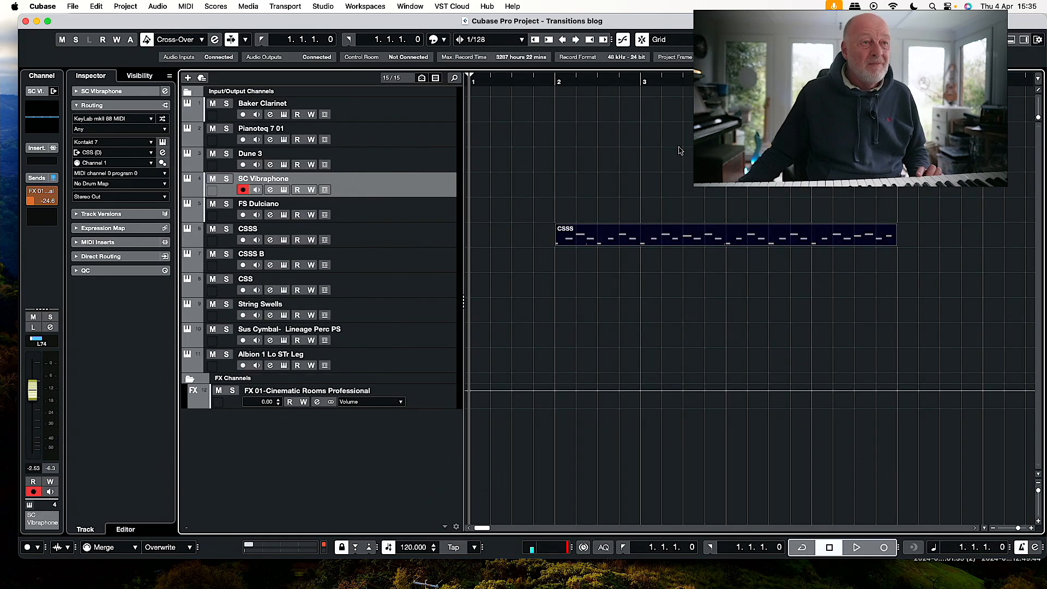
Record a chord part on the SC Vibraphone track and trim the clip to run from bar 2 to bar 6.
key("KP_Multiply")
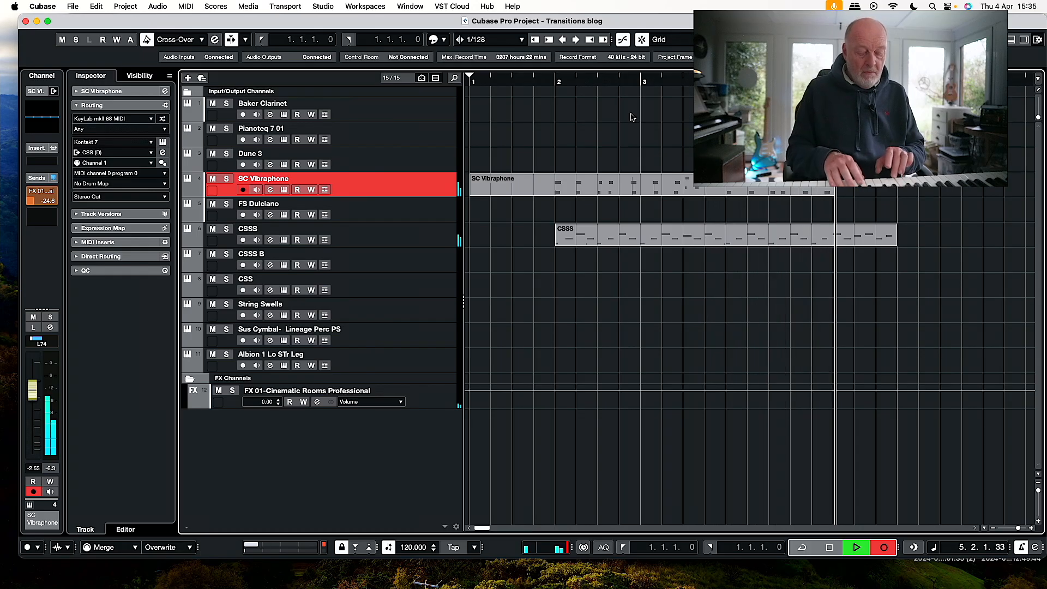
key("space")
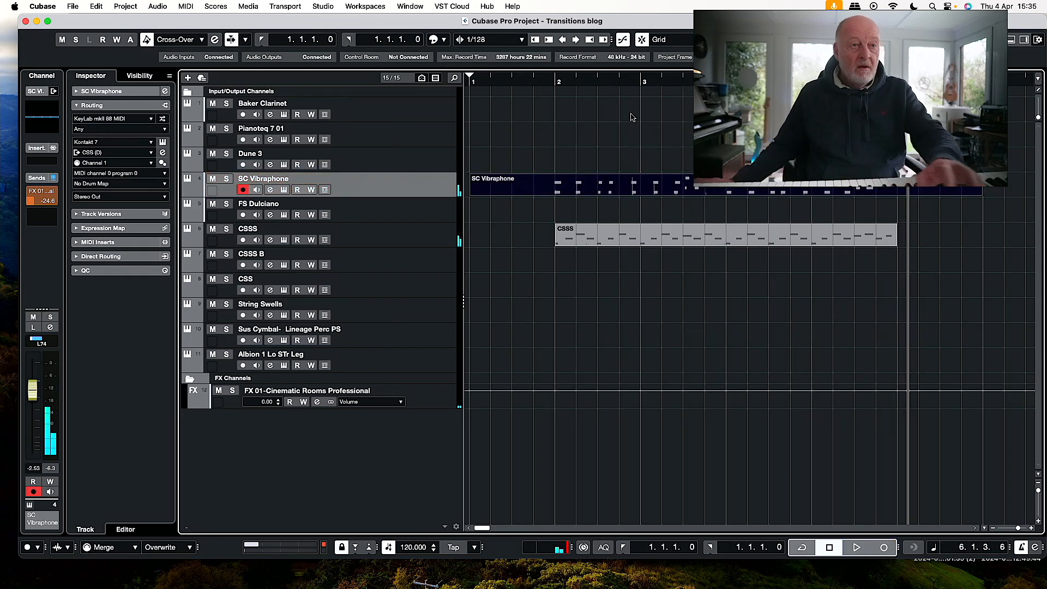
left_click_drag(470, 194, 545, 194)
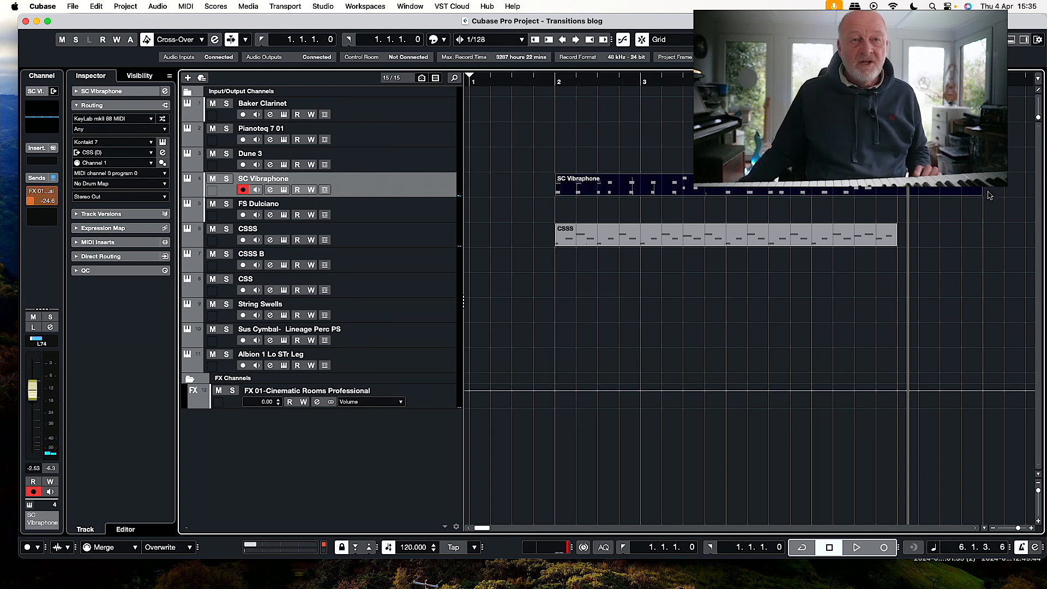
left_click_drag(981, 195, 897, 196)
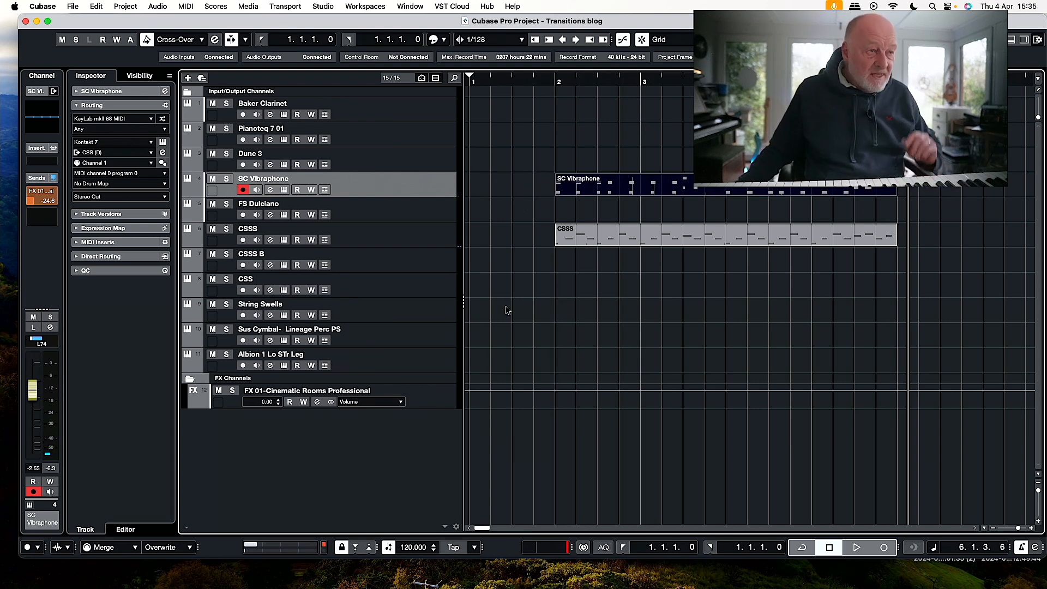
Record an accompanying part on the CSSS B track from the project start.
left_click(415, 266)
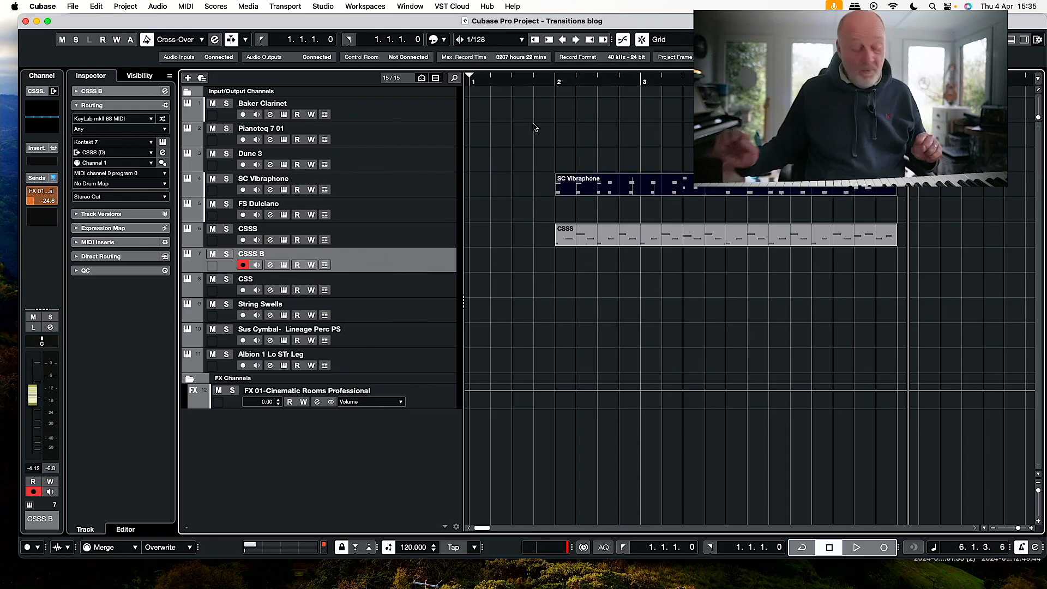
key("KP_Decimal")
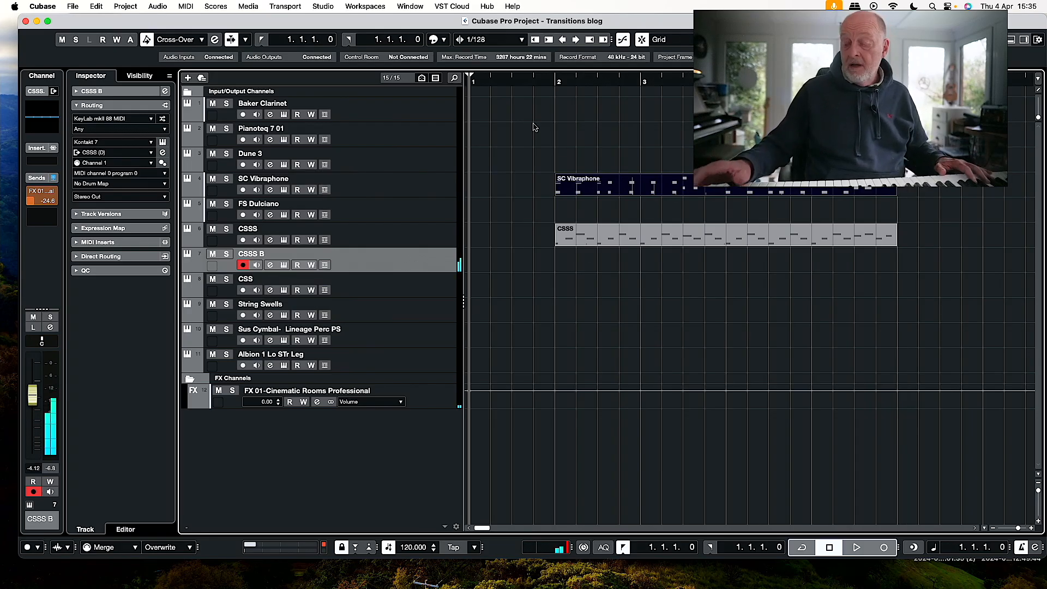
key("KP_Multiply")
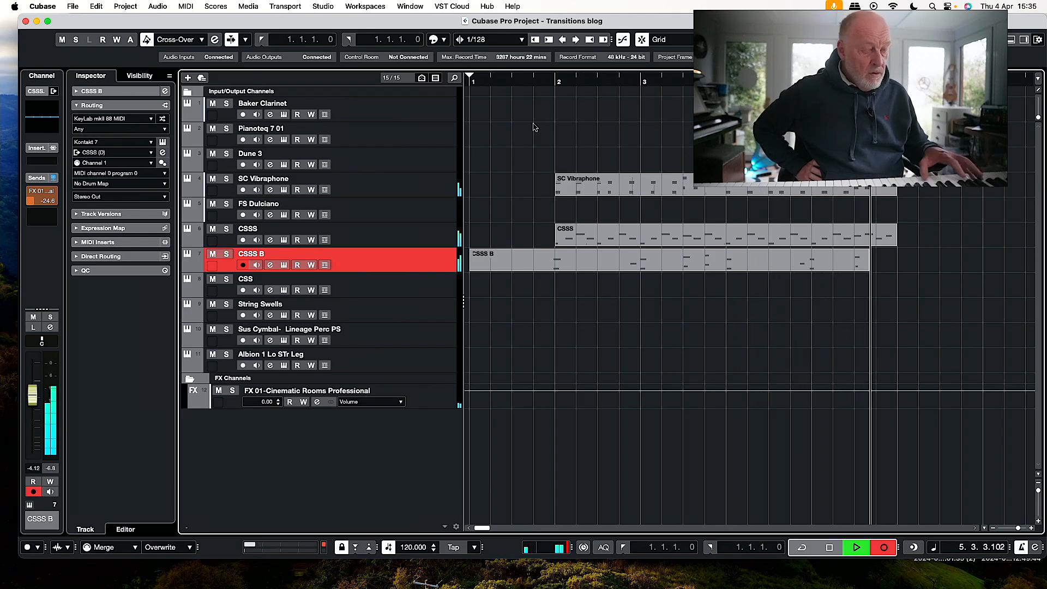
key("space")
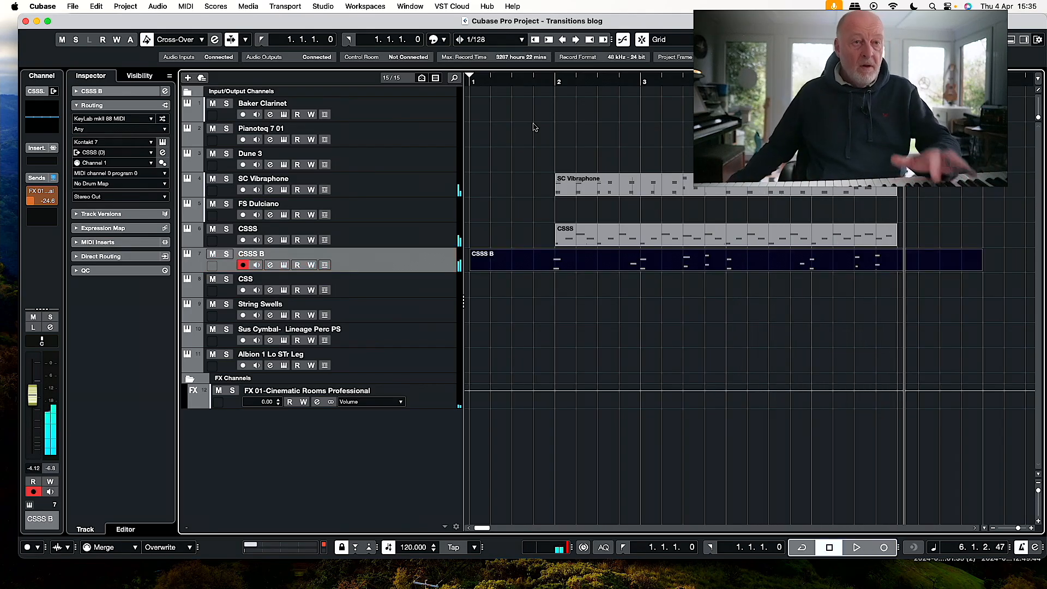
Record a piano part on the Pianoteq 7 01 track from the project start.
left_click(412, 91)
left_click(409, 129)
key("KP_Decimal")
key("KP_Multiply")
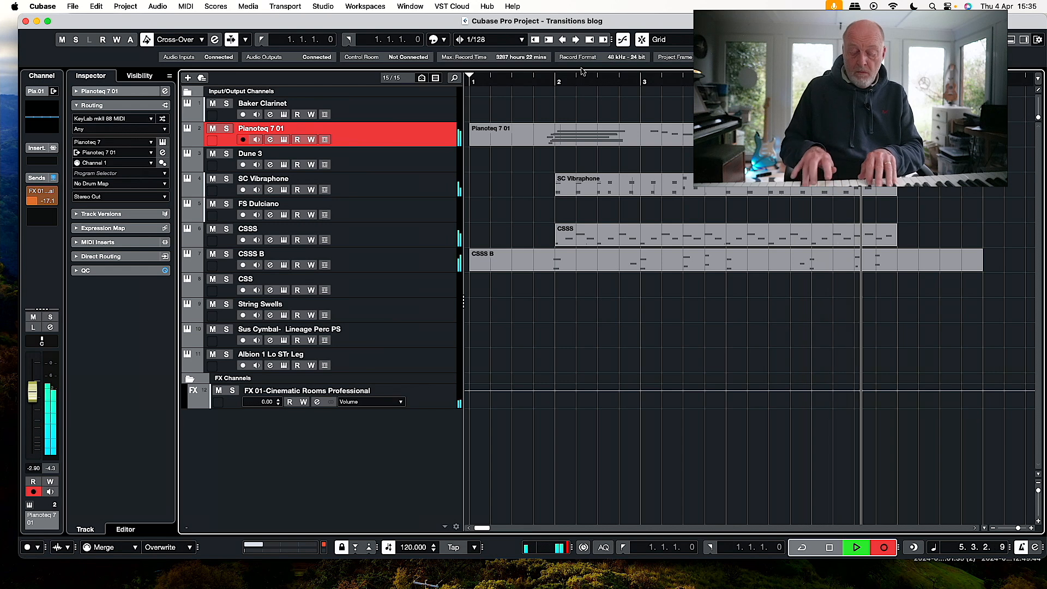
key("space")
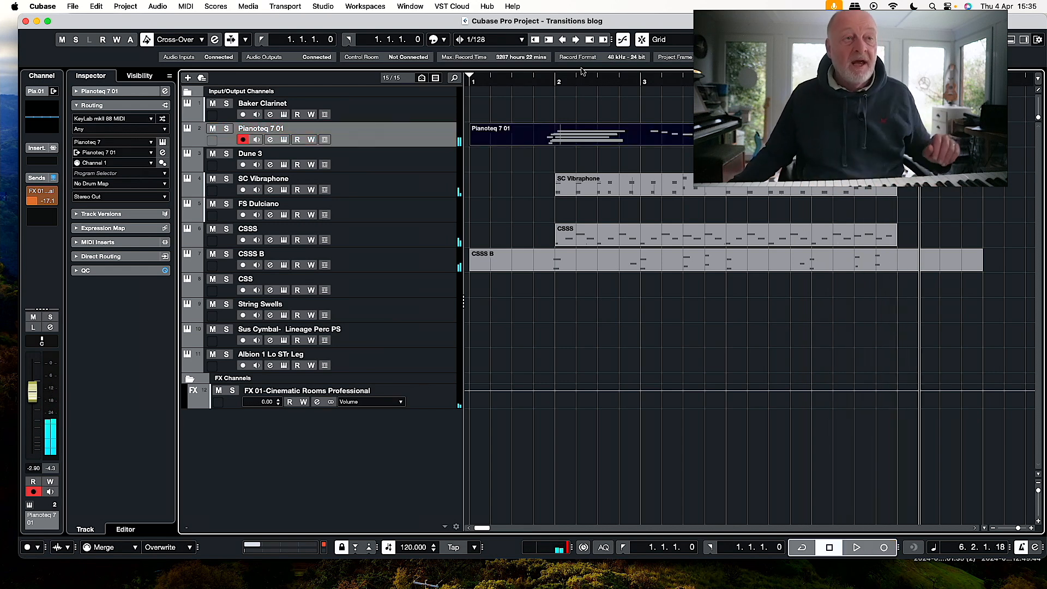
Check the notes in the CSSS B clip and trim it to run from bar 2 to bar 6.
left_click_drag(801, 159, 809, 239)
left_click_drag(977, 269, 899, 270)
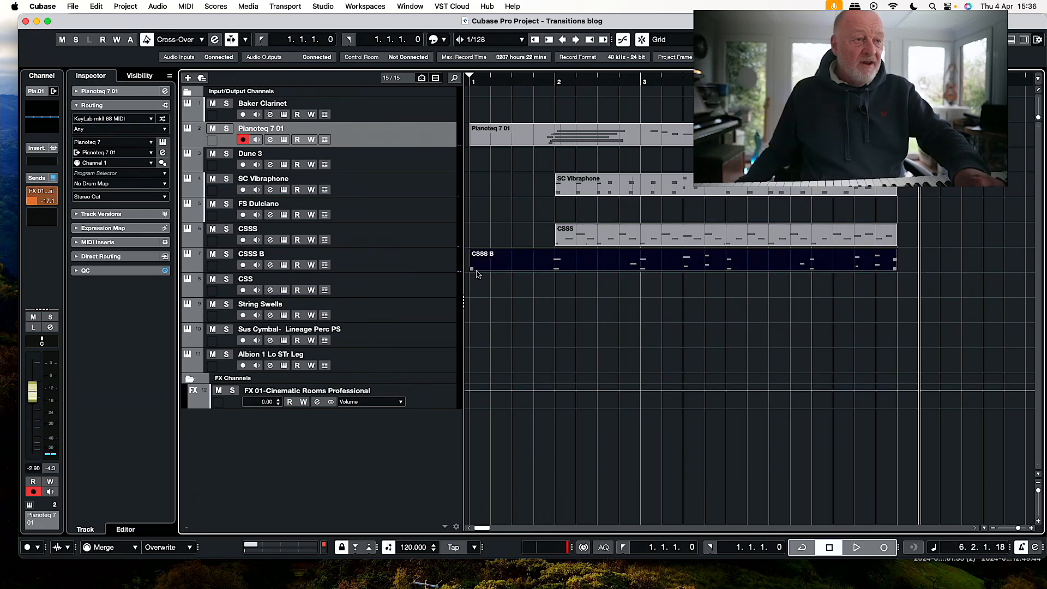
mouse_move(472, 269)
left_mouse_down()
mouse_move(555, 270)
mouse_move(473, 268)
left_mouse_up()
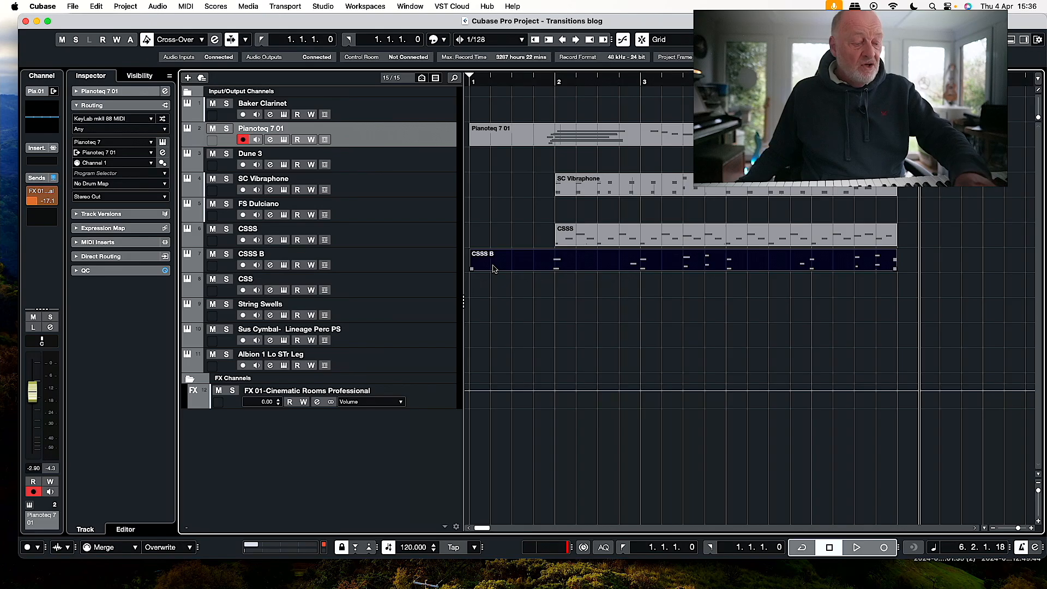
double_click(611, 262)
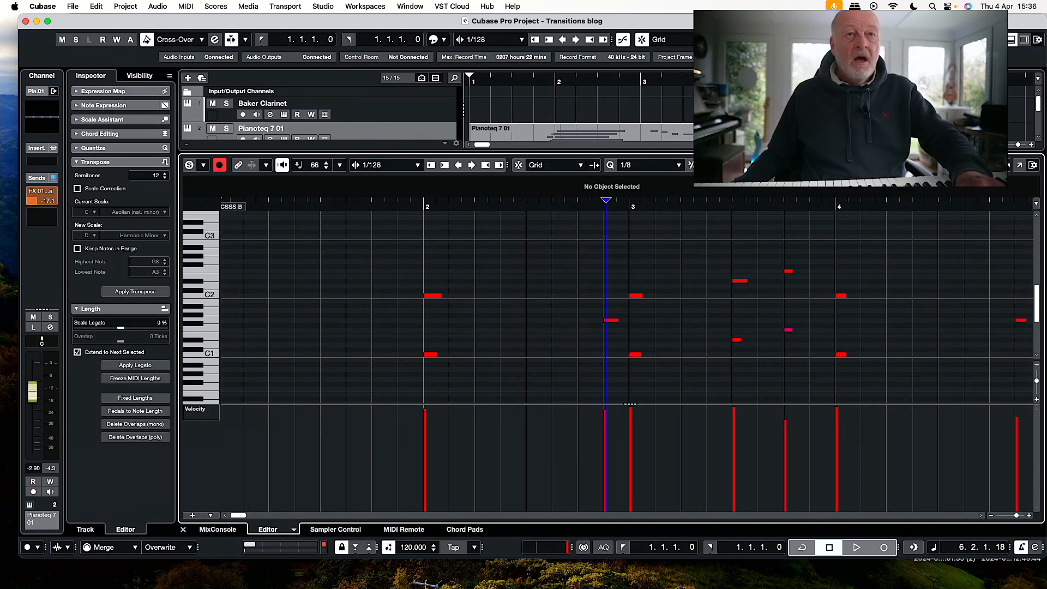
left_click(1011, 40)
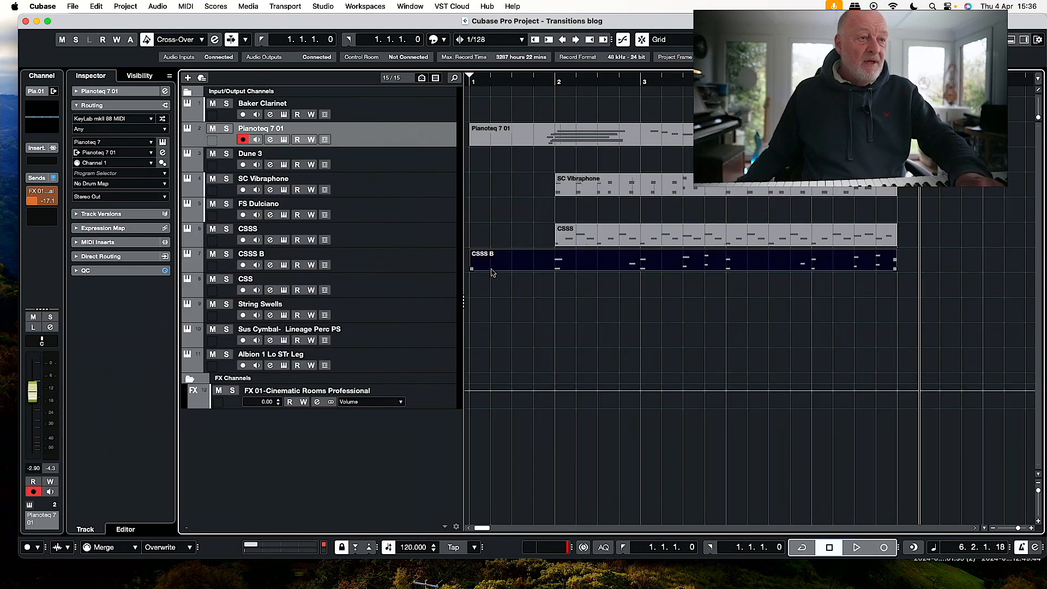
left_click_drag(472, 269, 556, 269)
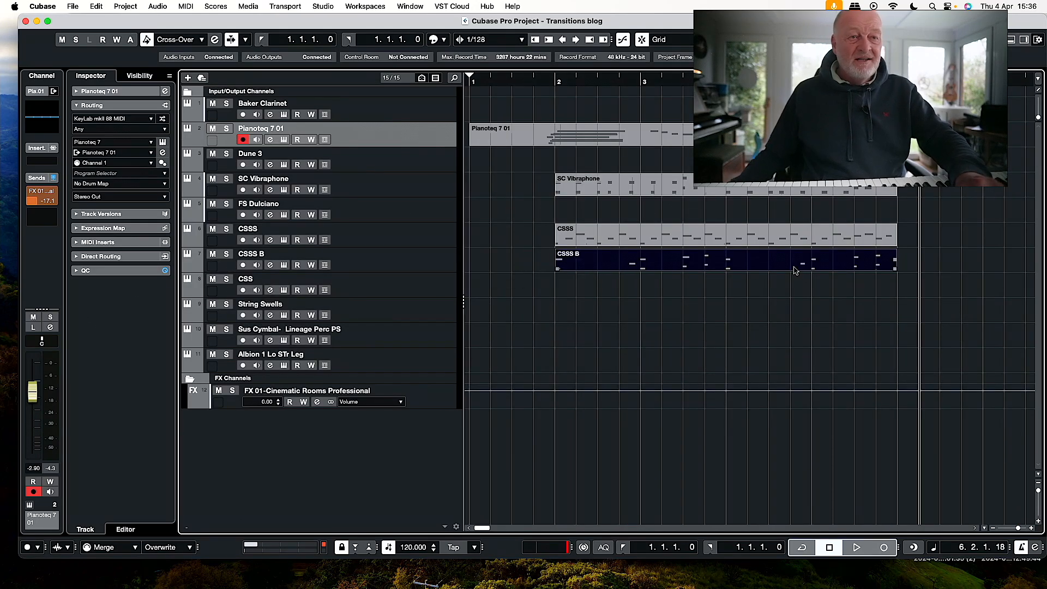
Duplicate the SC Vibraphone, CSSS and CSSS B clips together so the copies fill bar 6 to bar 10.
left_click_drag(917, 186, 892, 319)
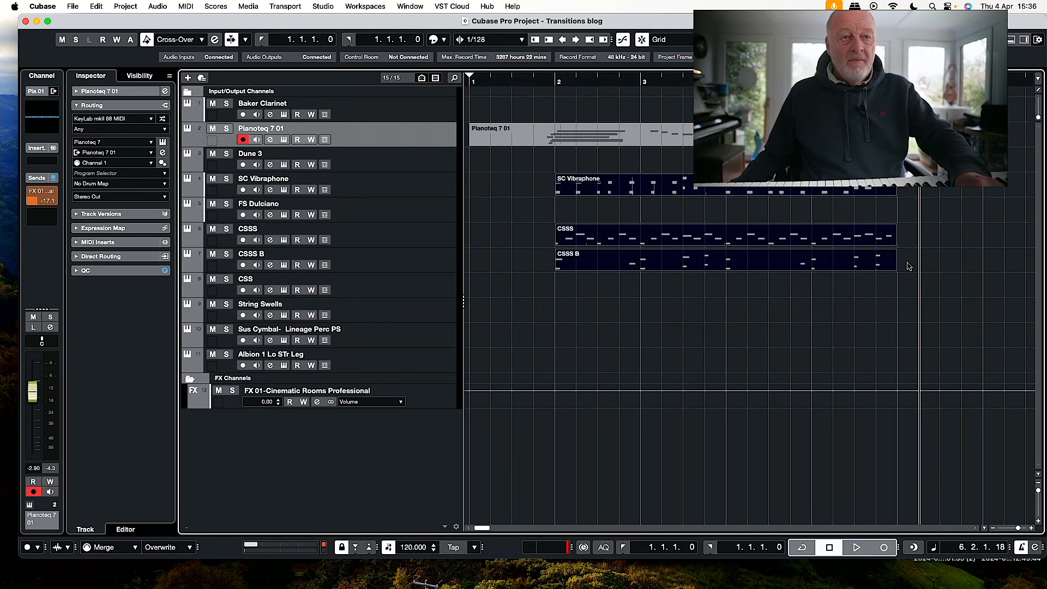
left_click_drag(896, 264, 980, 263)
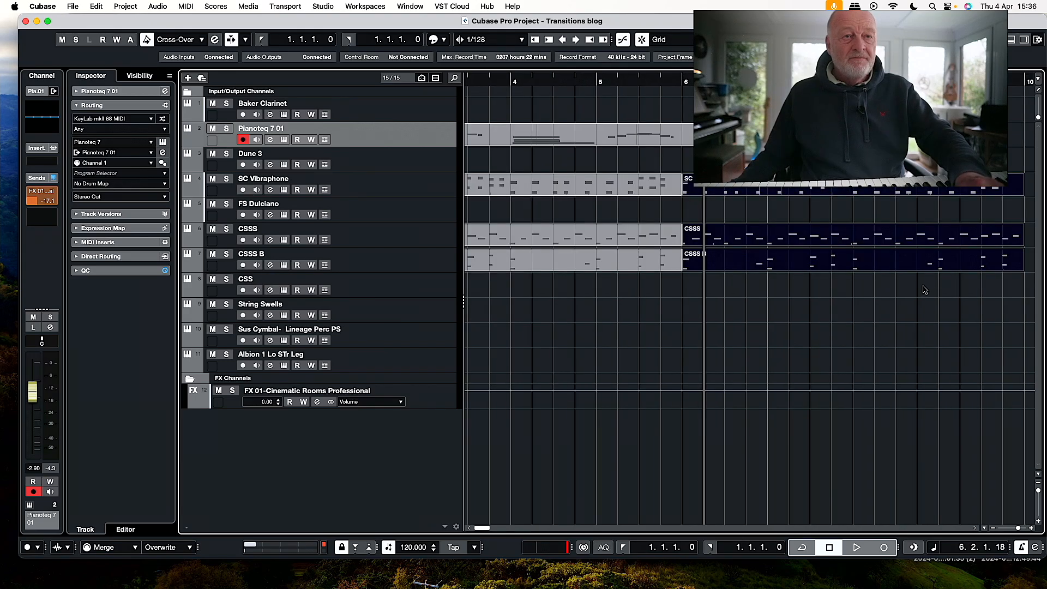
scroll(588, 236, "left", 3)
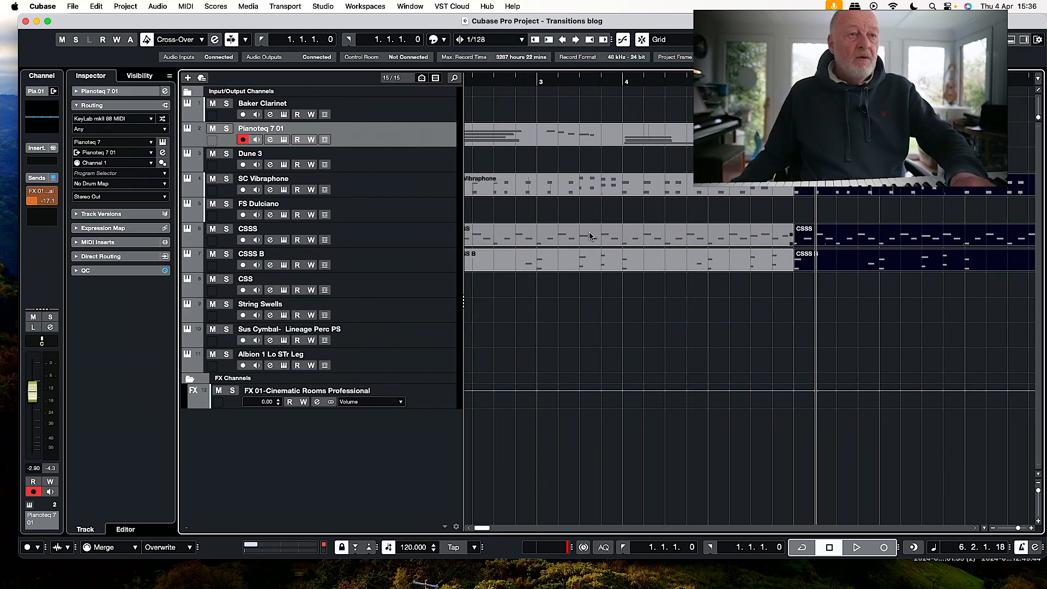
Play the arrangement from bar 4 to hear the transition into the repeated section at bar 6.
left_click(593, 79)
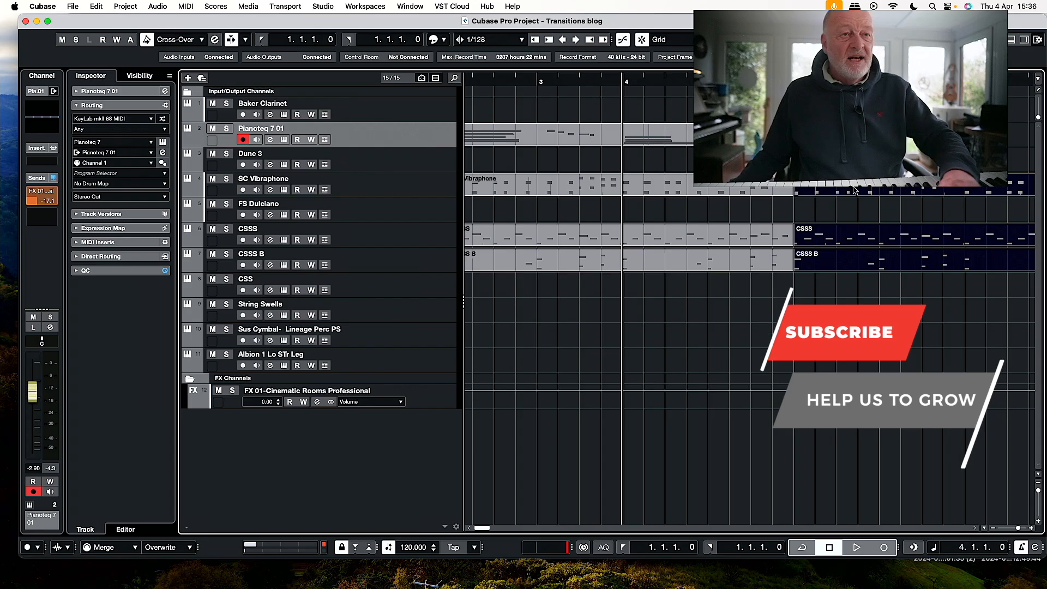
scroll(602, 154, "left", 3)
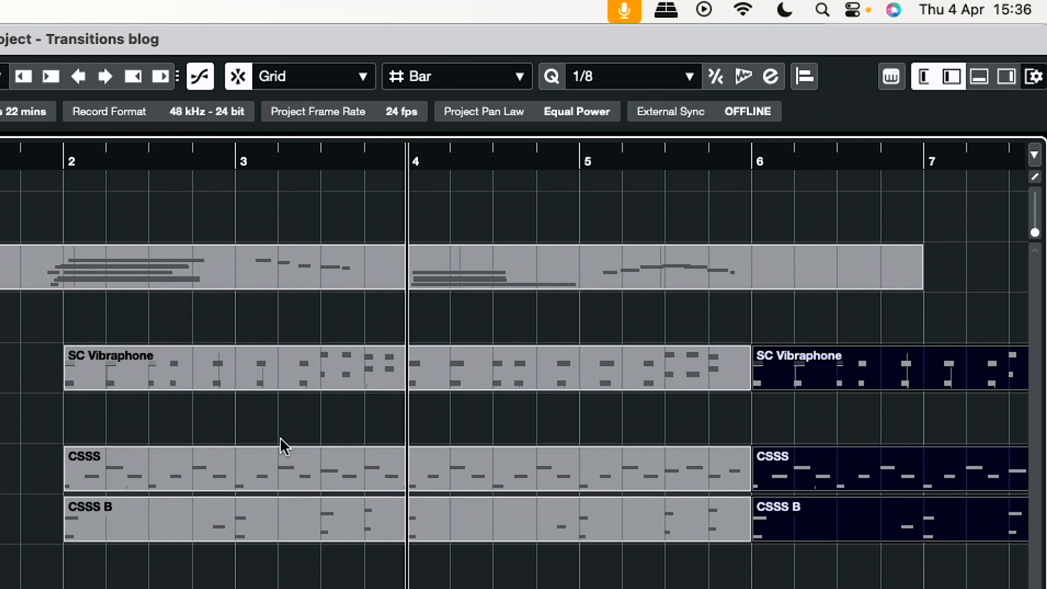
left_click(306, 368)
key("space")
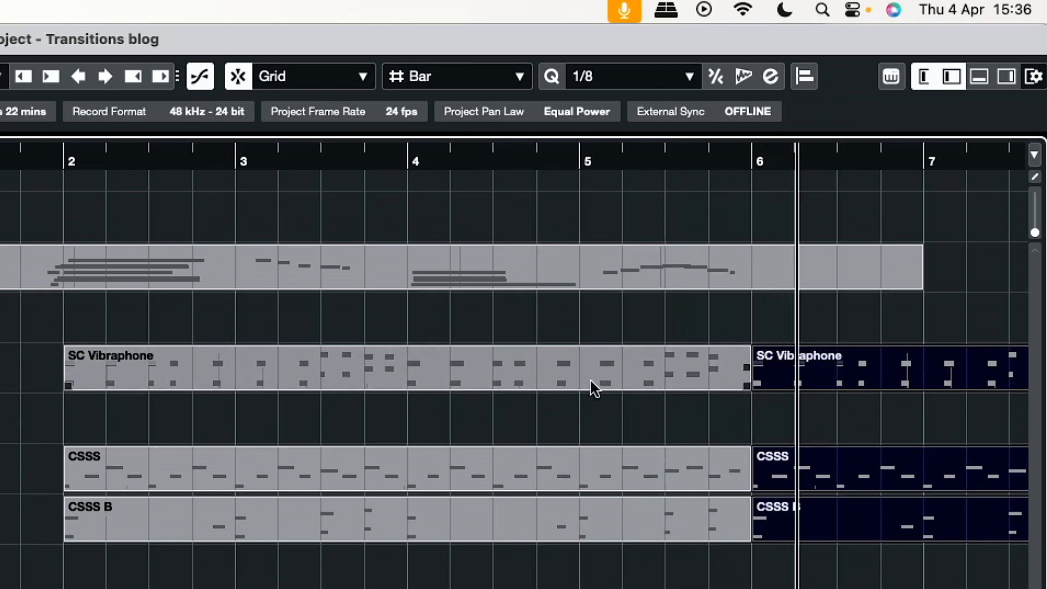
Place the playhead at bar 5 and record sustained chords on the Dune 3 track over the repeated section.
left_click(580, 157)
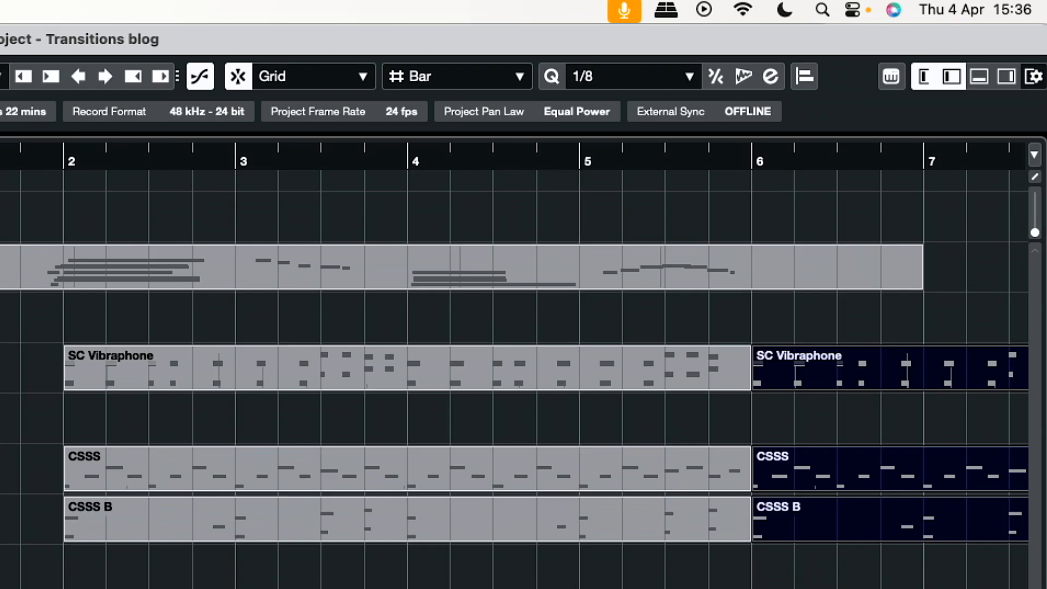
key("super+a")
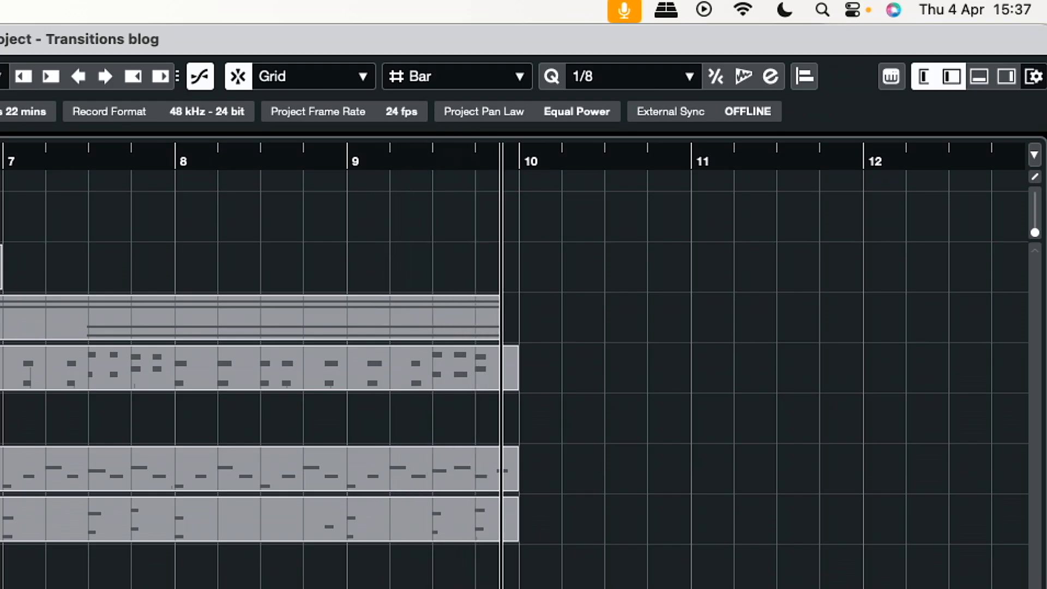
key("space")
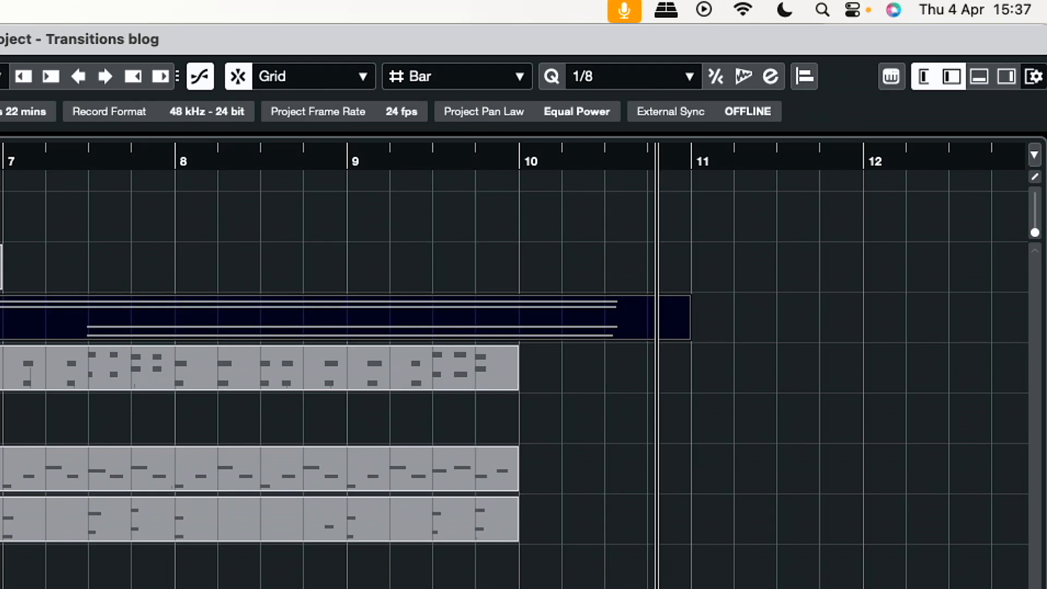
Shorten the repeated CSSS B clip to end at bar 8 and set the grid type to Beat.
left_click_drag(516, 539, 153, 555)
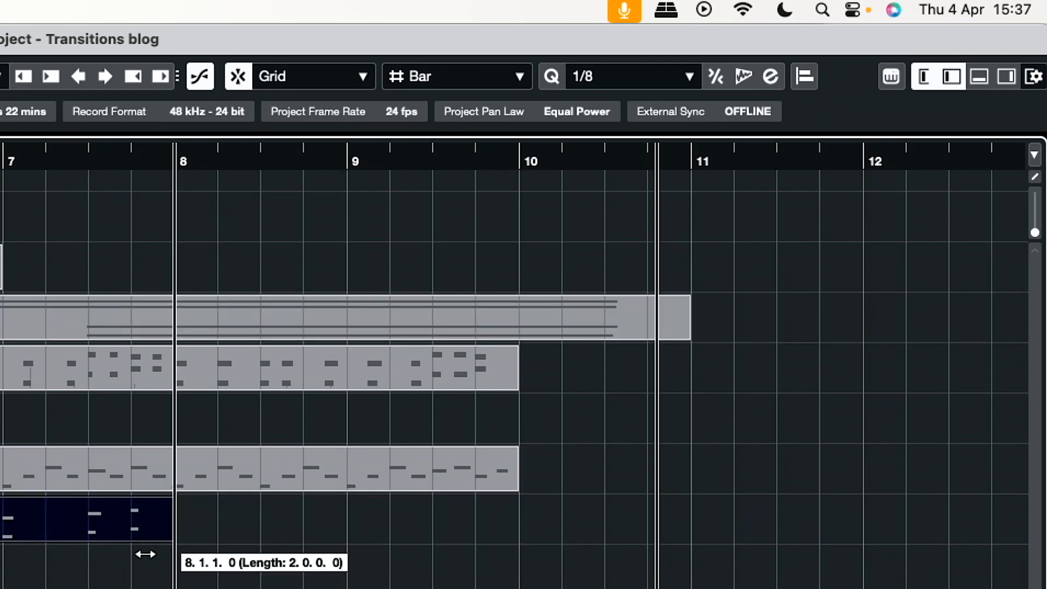
left_click_drag(89, 550, 95, 524)
left_click(452, 67)
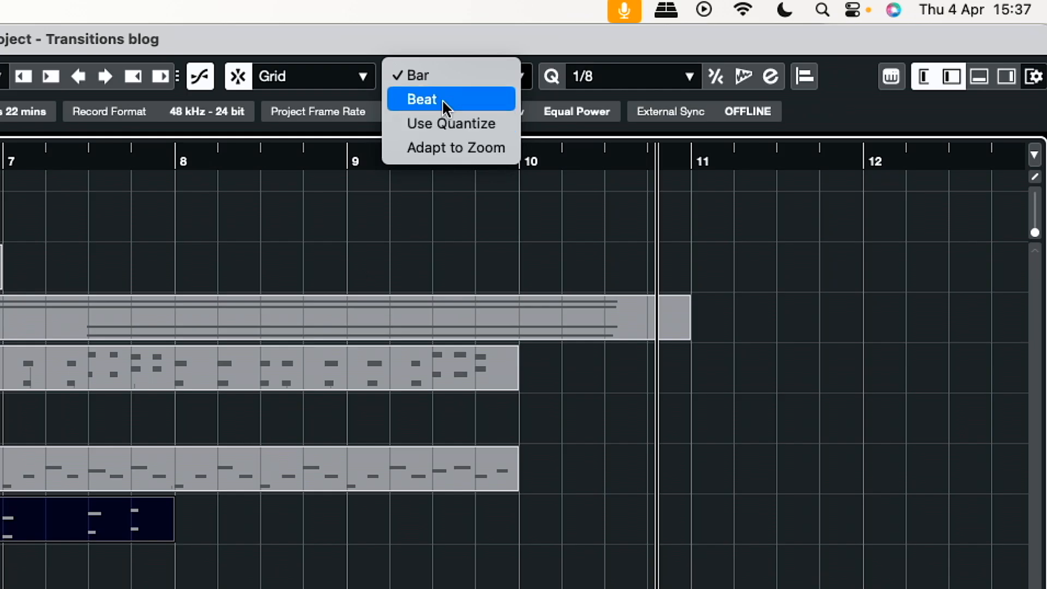
left_click(442, 100)
scroll(433, 290, "right", 1)
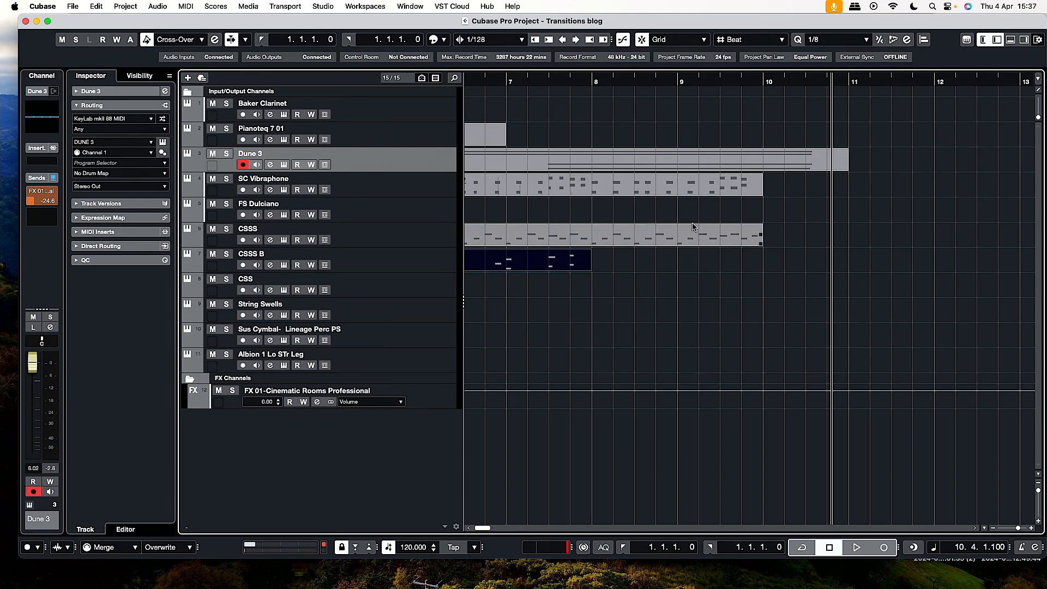
Play the repeated section from bar 6 to about bar 9 to hear the layered parts together.
scroll(569, 204, "left", 3)
left_click(529, 83)
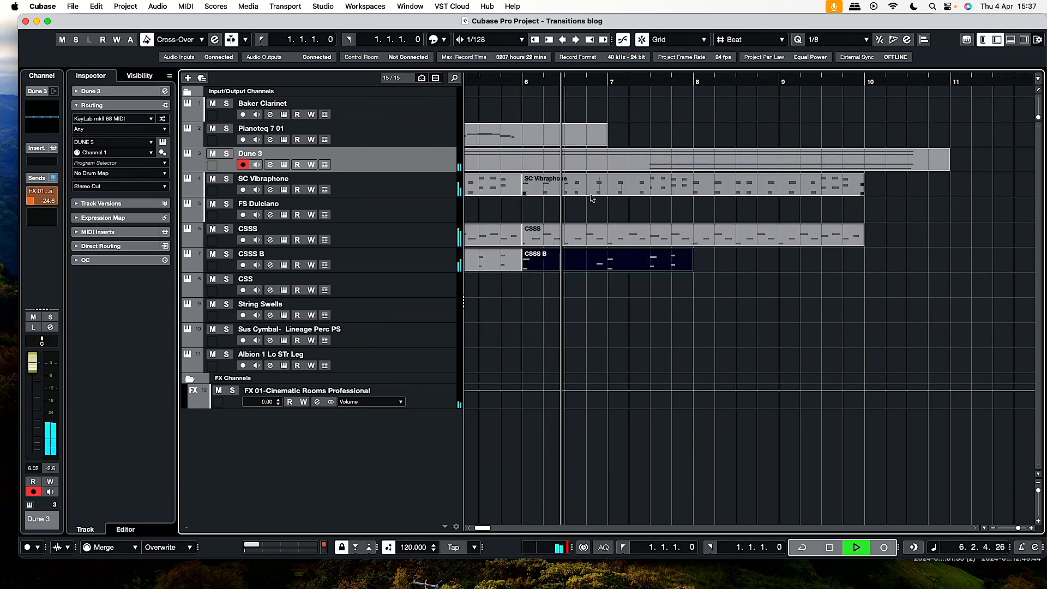
left_click(664, 184)
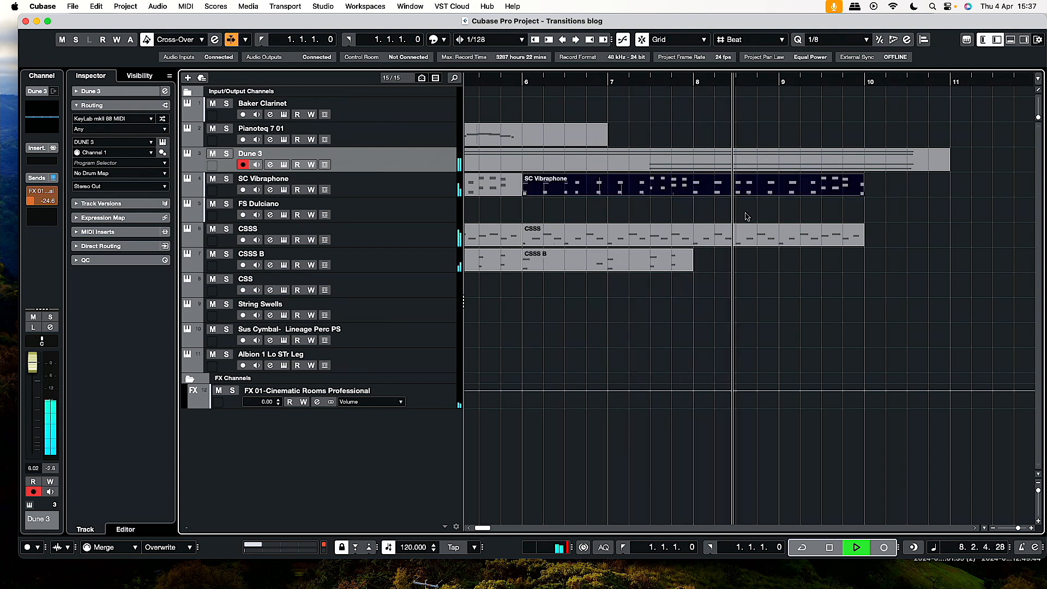
key("space")
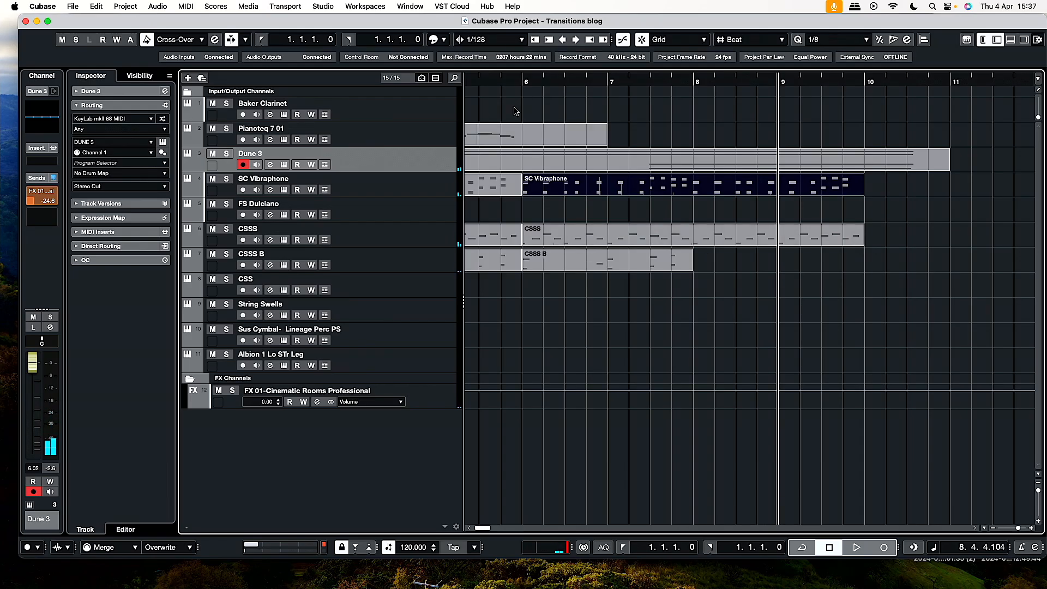
Shorten the repeated CSSS clip to end at bar 8 and play the arrangement from bar 5.
left_click_drag(862, 245, 683, 246)
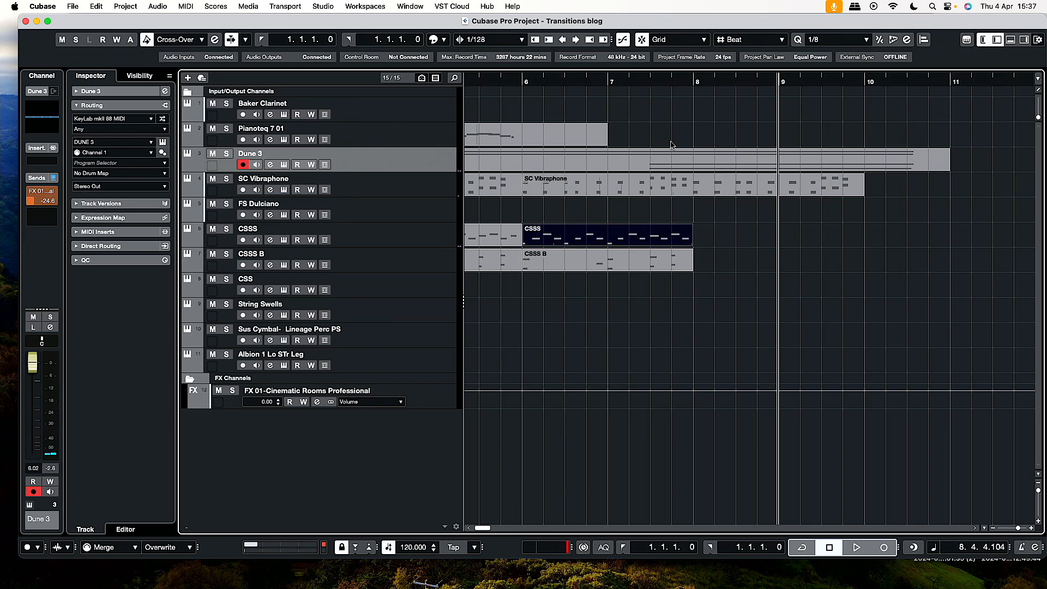
scroll(671, 144, "left", 5)
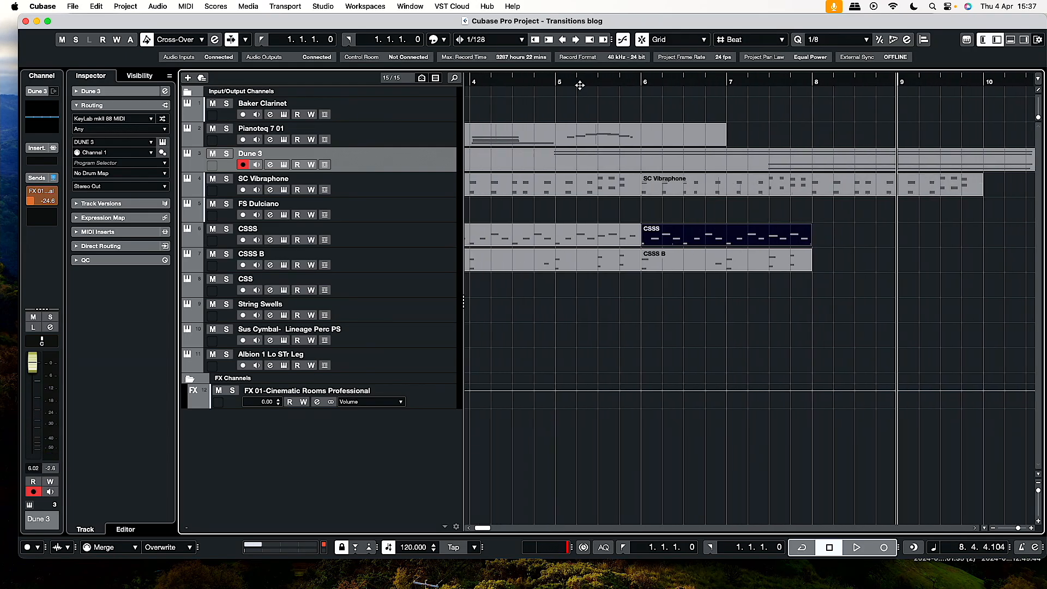
left_click(555, 82)
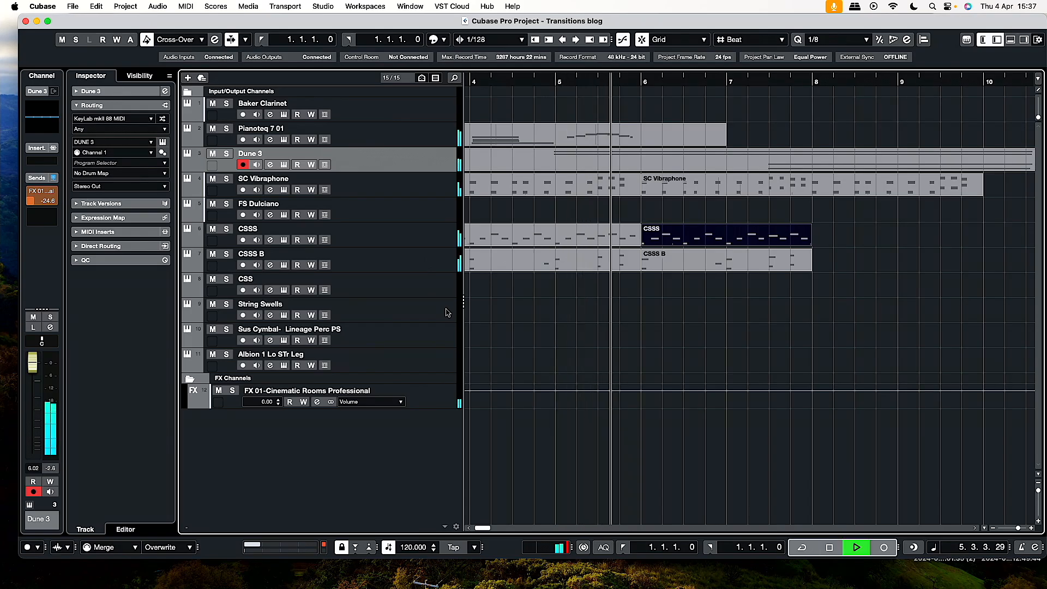
scroll(684, 260, "left", 1)
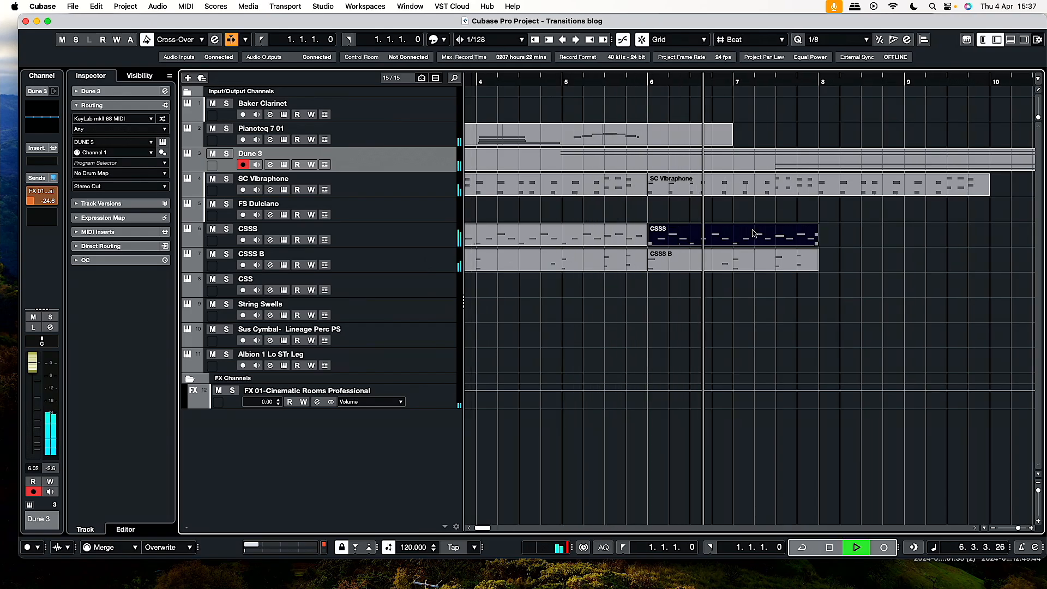
scroll(791, 239, "left", 1)
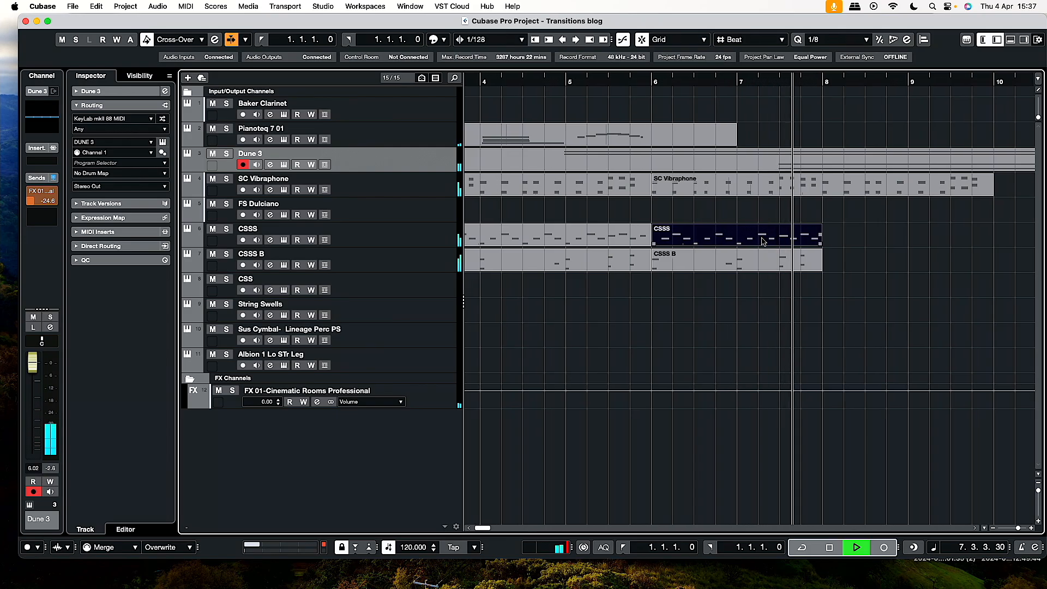
Delete the repeated CSSS B clip between bars 6 and 8 and stop playback.
scroll(812, 254, "left", 1)
left_click(797, 266)
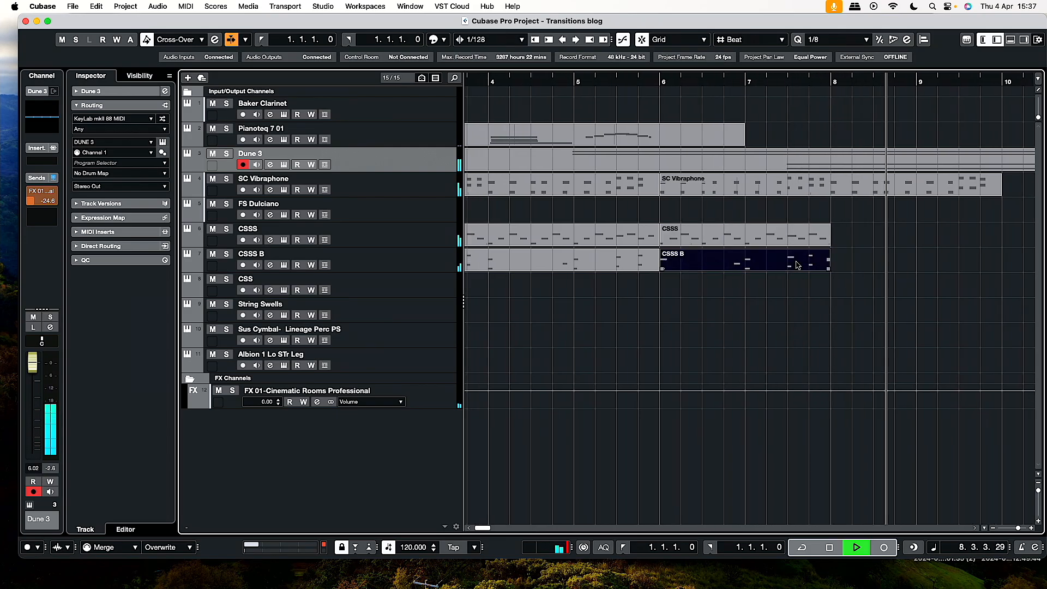
key("Delete")
key("space")
Play the arrangement from bar 4 to hear the lead-up to the transition, and stop at bar 6.
left_click(486, 79)
key("space")
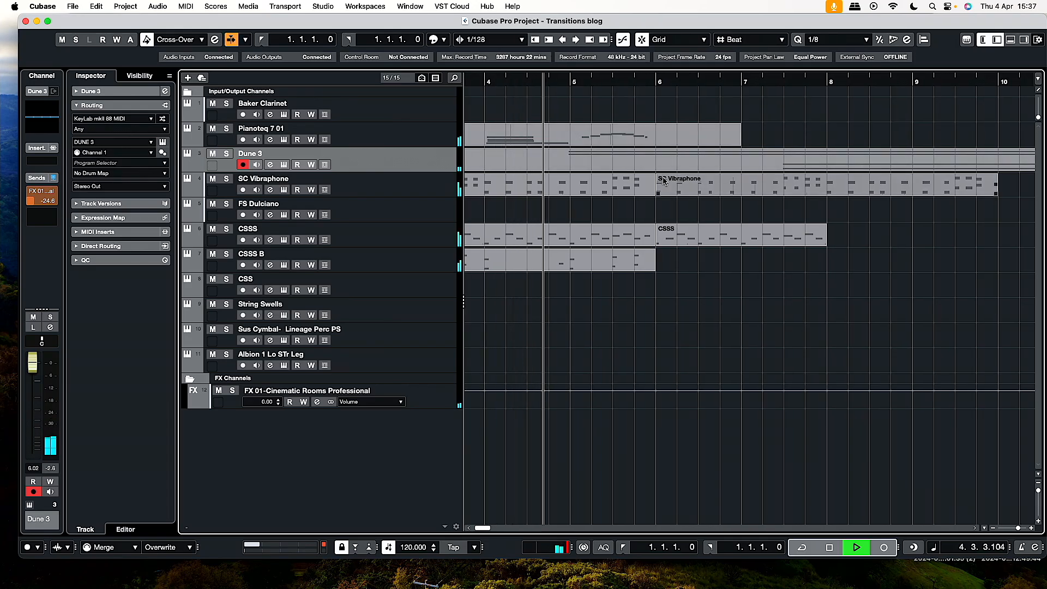
scroll(622, 248, "left", 1)
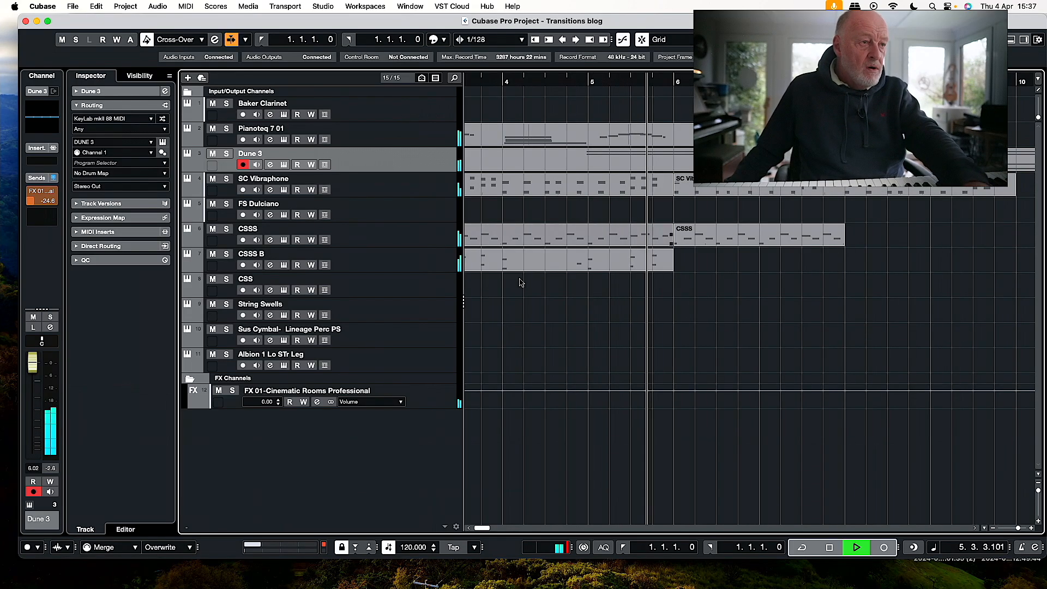
key("space")
Place the playhead and left locator at bar 4 and select the String Swells track for recording.
left_click(441, 292)
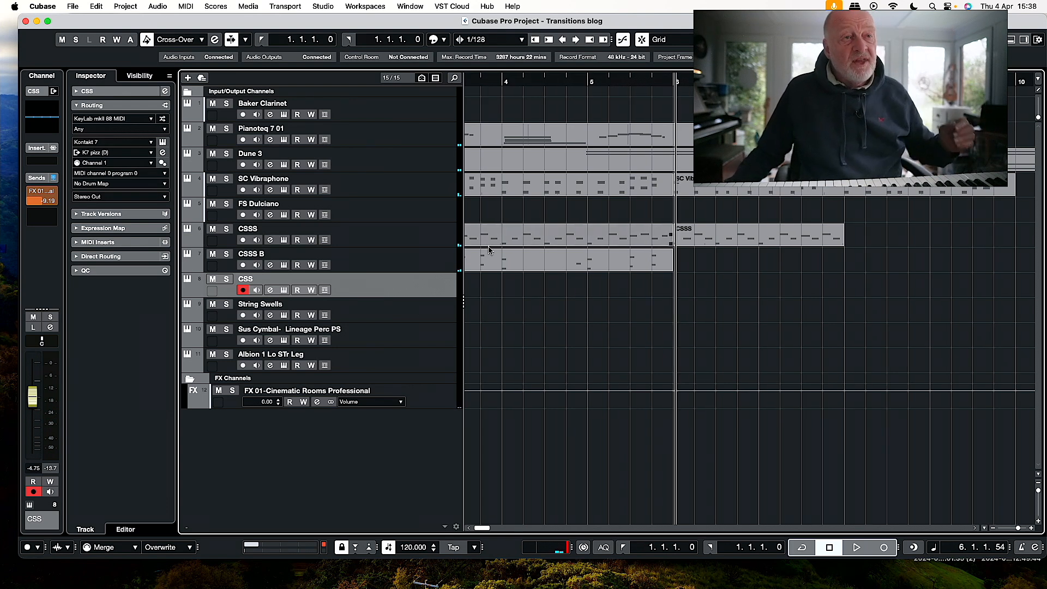
scroll(580, 253, "left", 1)
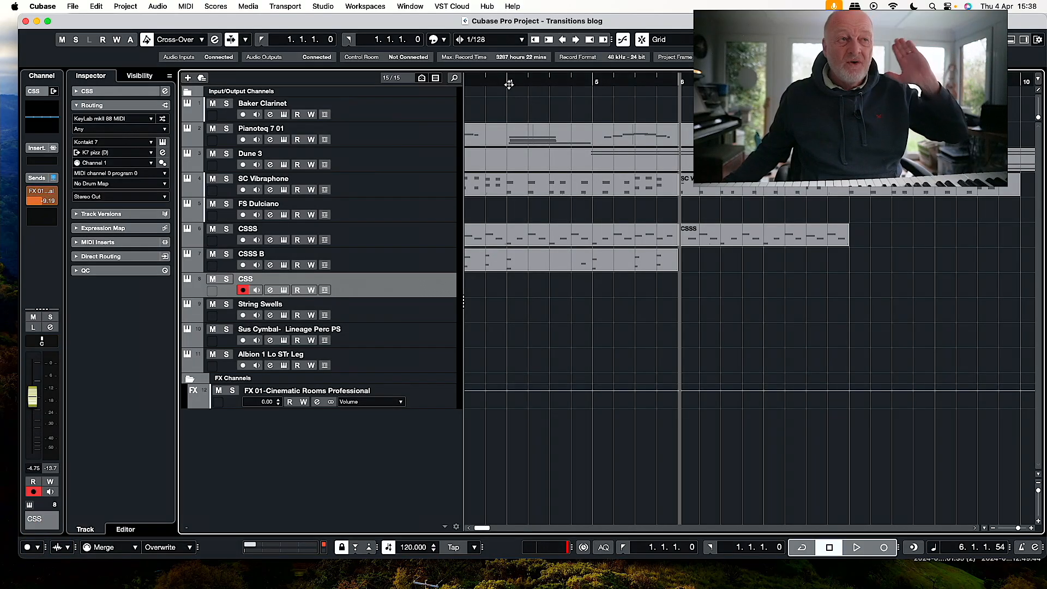
left_click(508, 84)
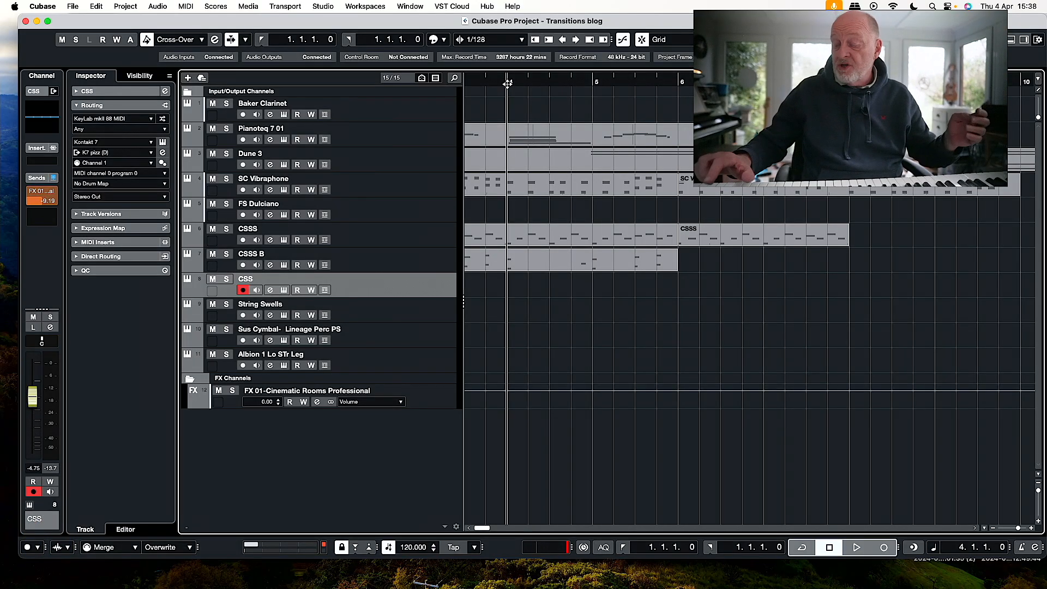
left_click(508, 84, "super")
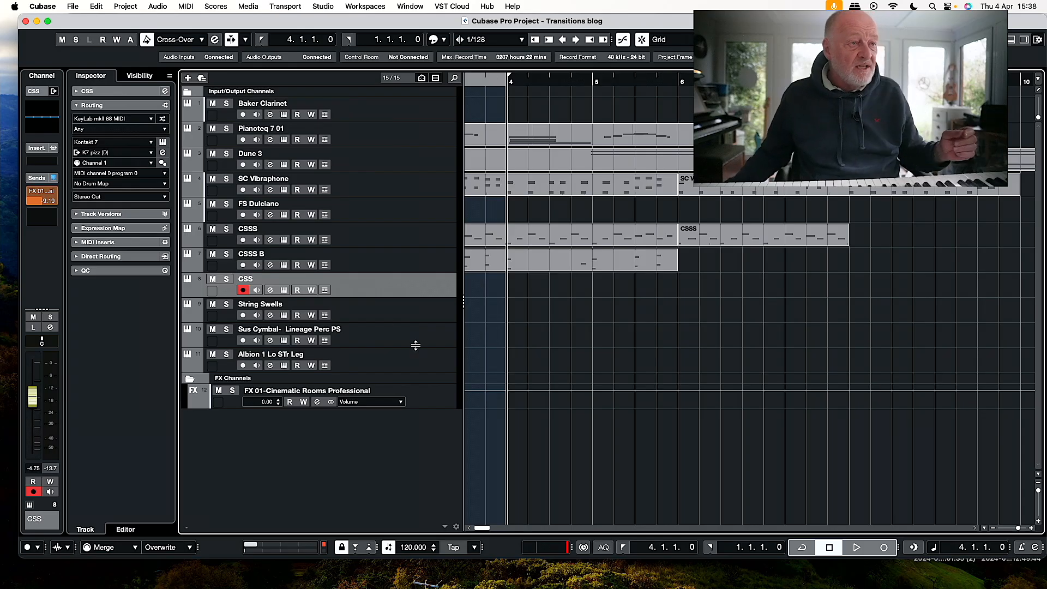
key("Down")
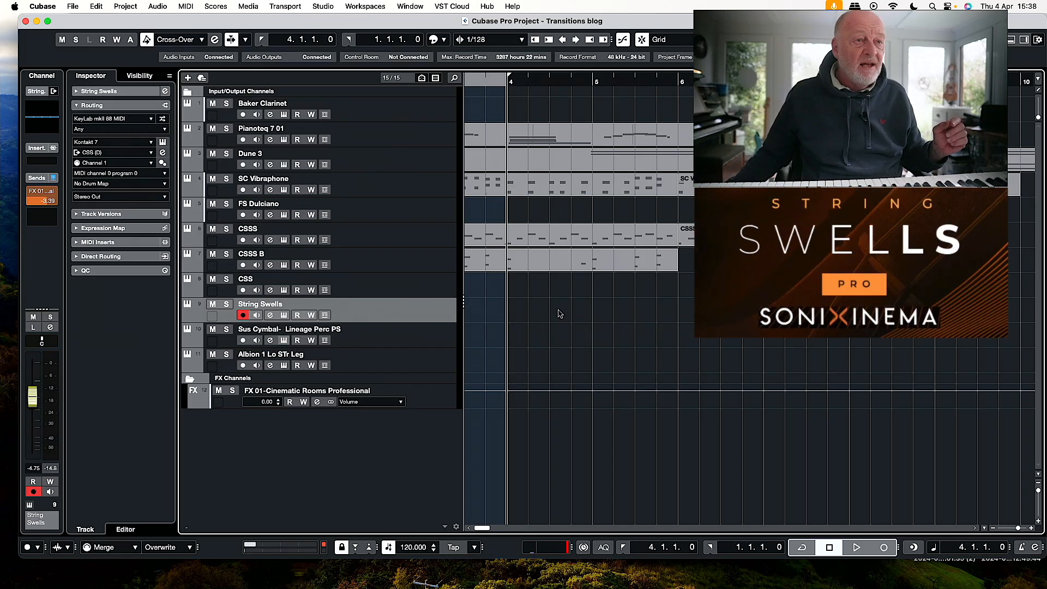
View the String Swells instrument's Kontakt window to examine its articulations and swell length, and leave the project window in view.
scroll(628, 234, "right", 1)
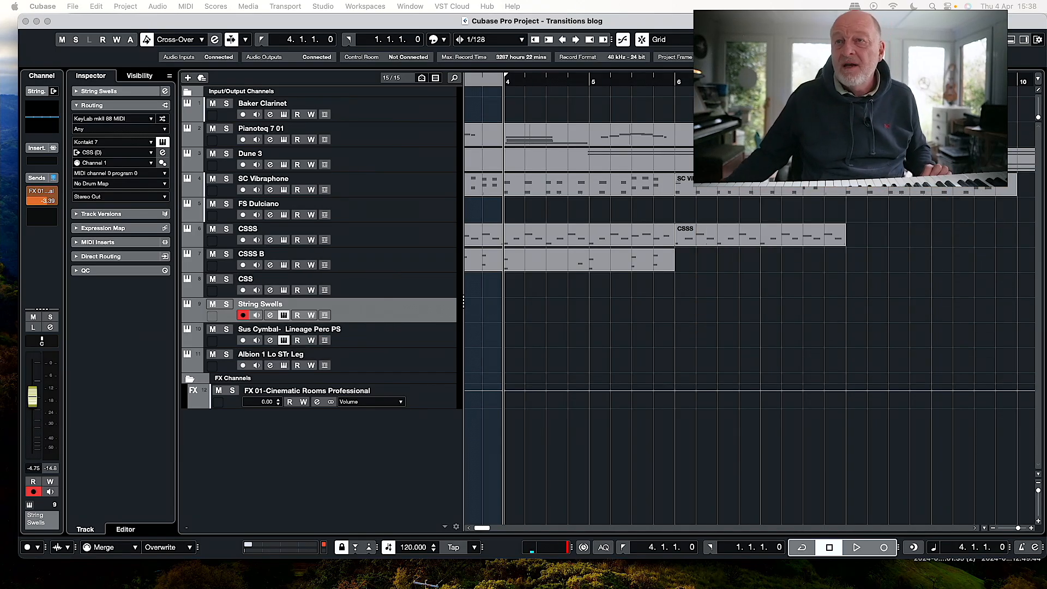
left_click(284, 315)
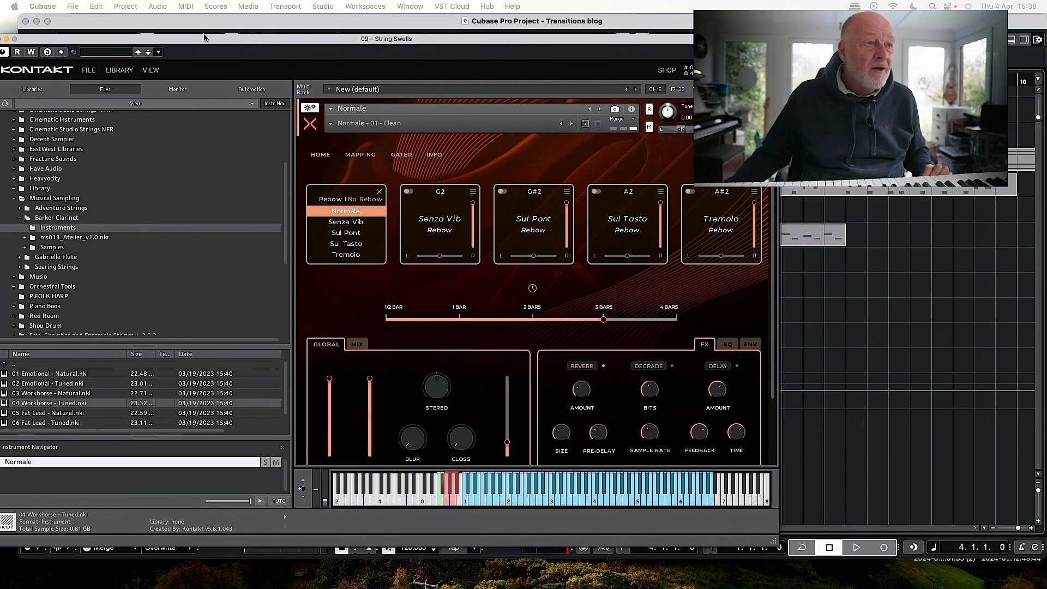
left_click_drag(204, 34, 205, 34)
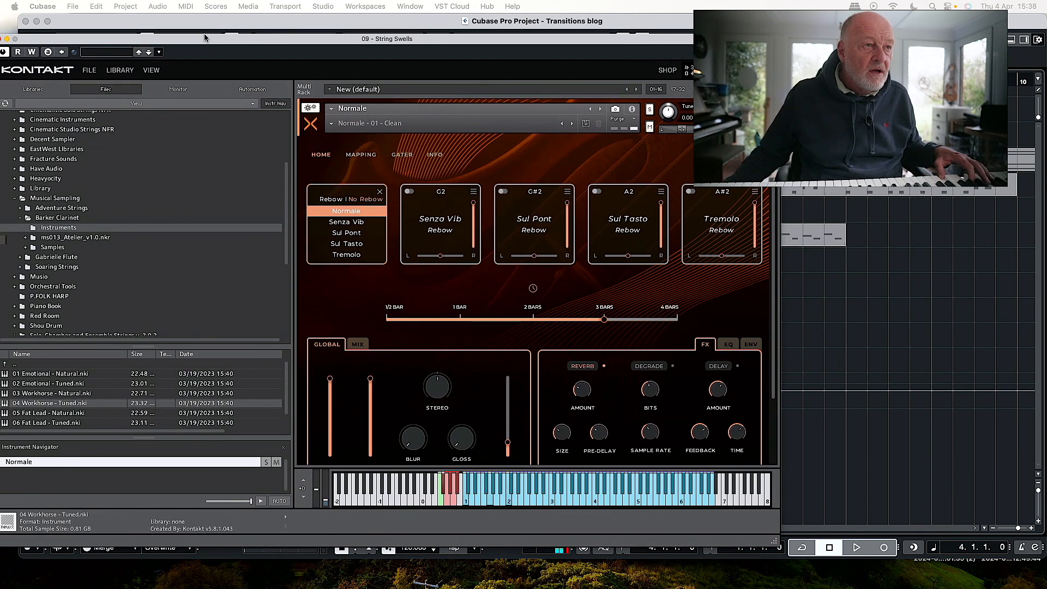
left_click_drag(205, 37, 0, 37)
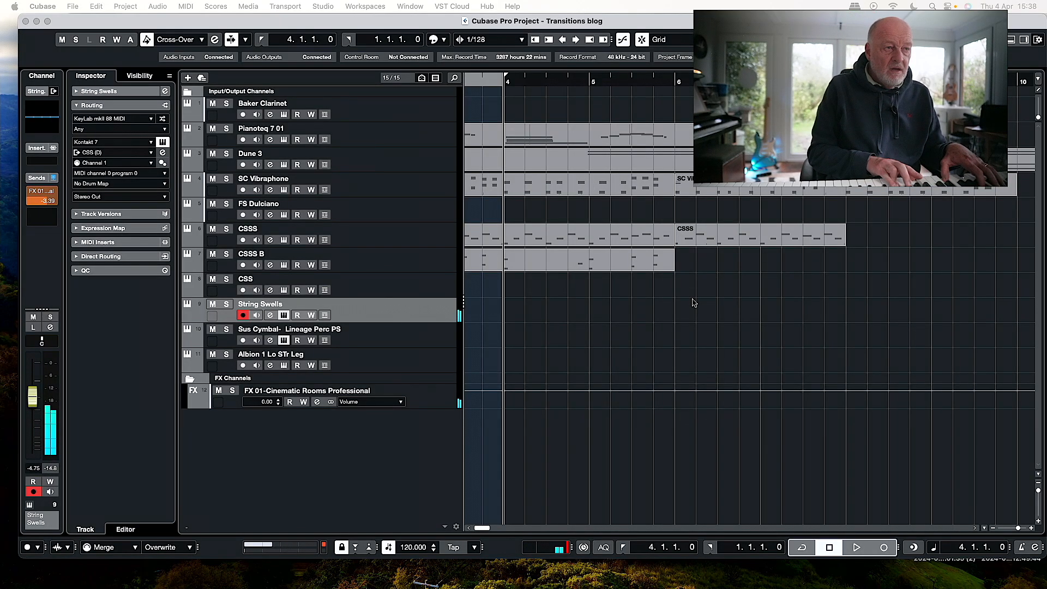
Record sustained chords on the String Swells track from bar 4 to past bar 11.
key("KP_Multiply")
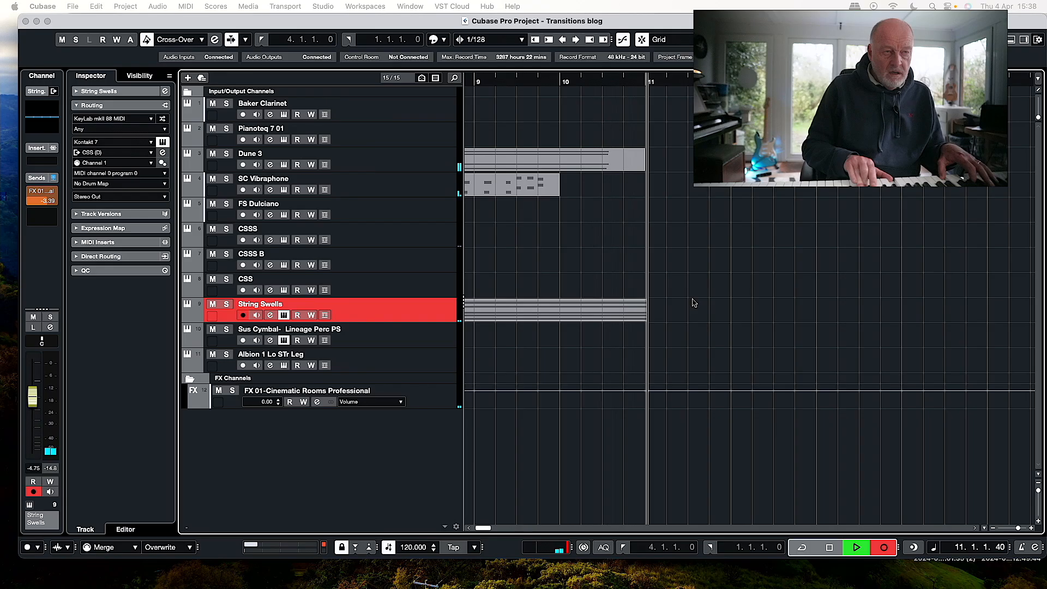
key("space")
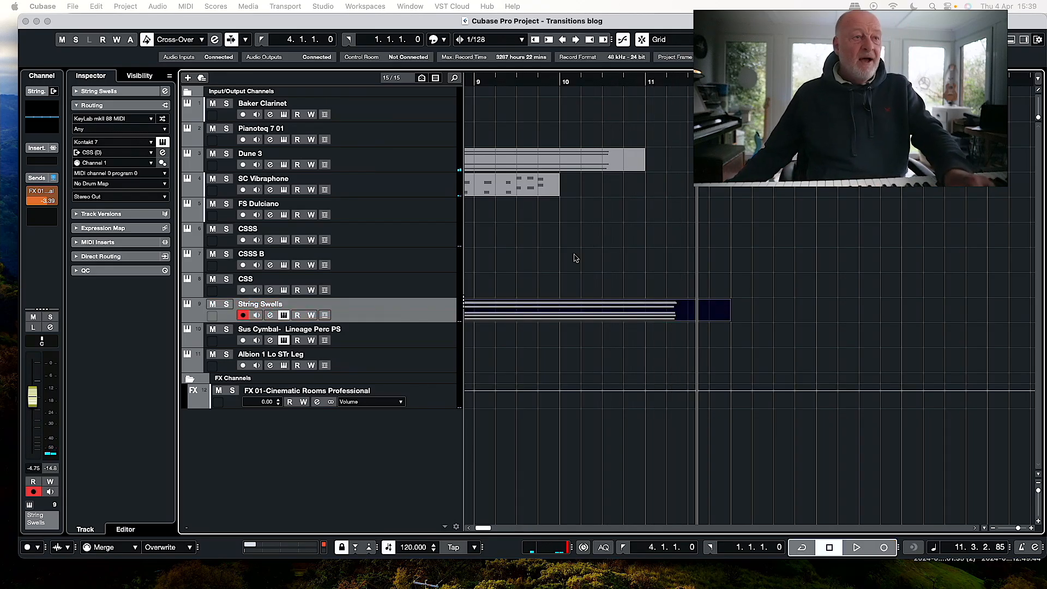
Delete the repeated SC Vibraphone clip that starts at bar 6.
scroll(580, 258, "left", 10)
left_click(758, 189)
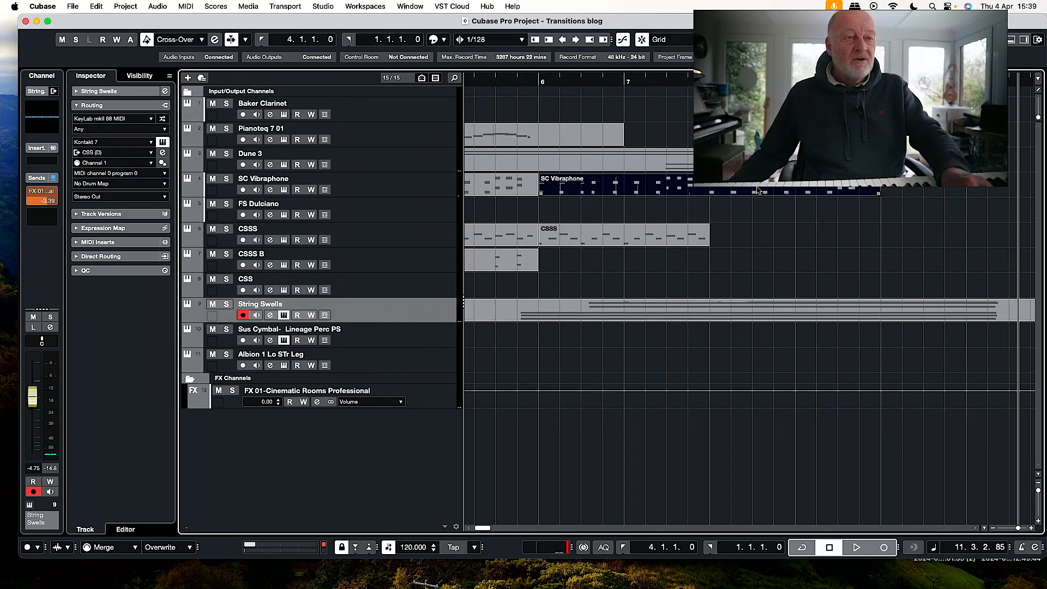
key("BackSpace")
Set the left locator to bar 5, check the MIDI record modes, and record a new SC Vibraphone part to about bar 11.
scroll(497, 98, "left", 3)
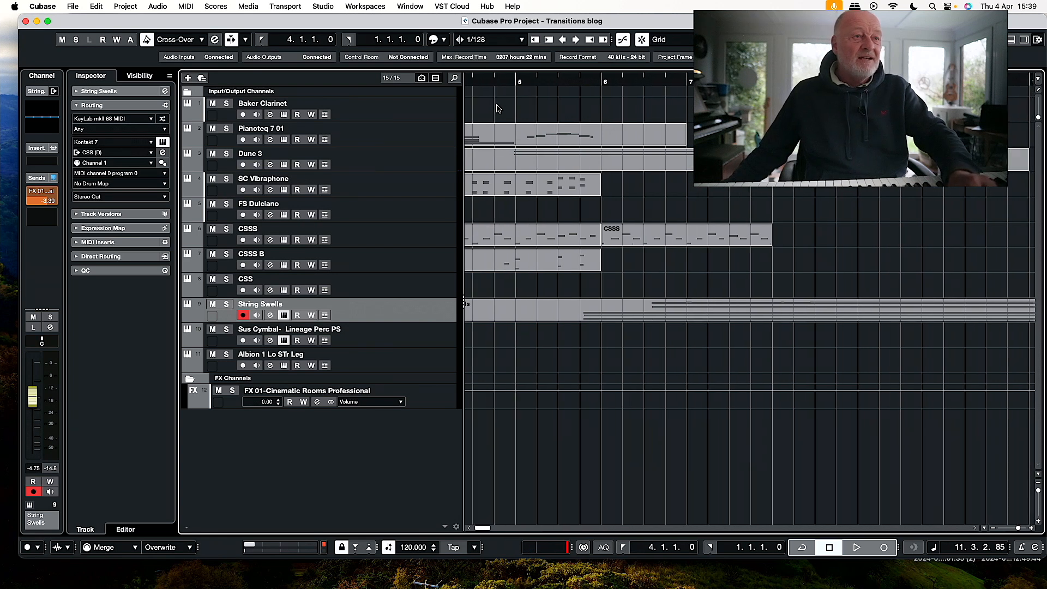
left_click(517, 81)
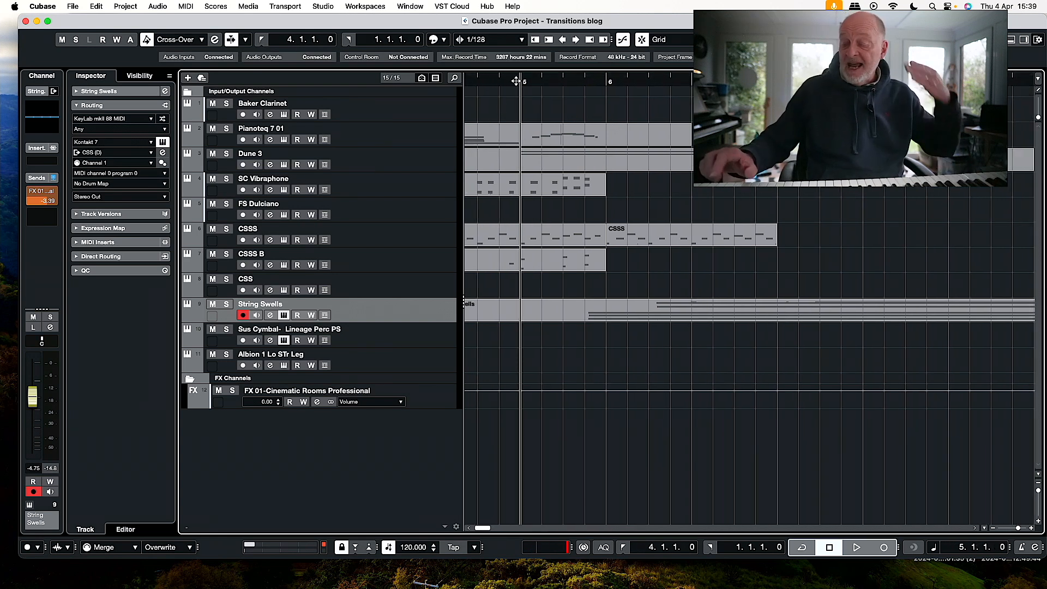
left_click(516, 81, "super")
left_click(416, 182)
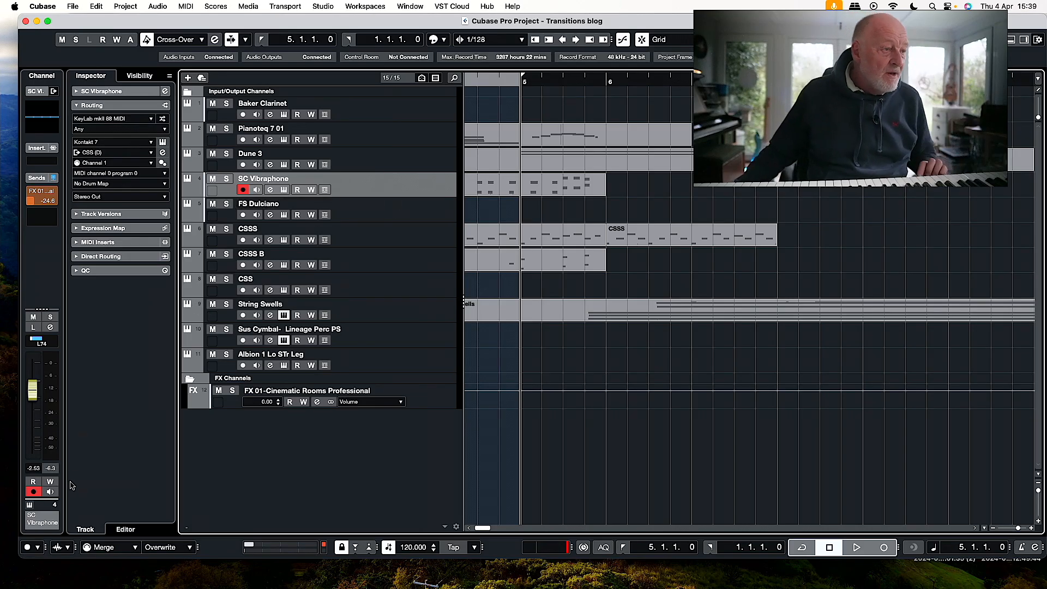
left_click(171, 548)
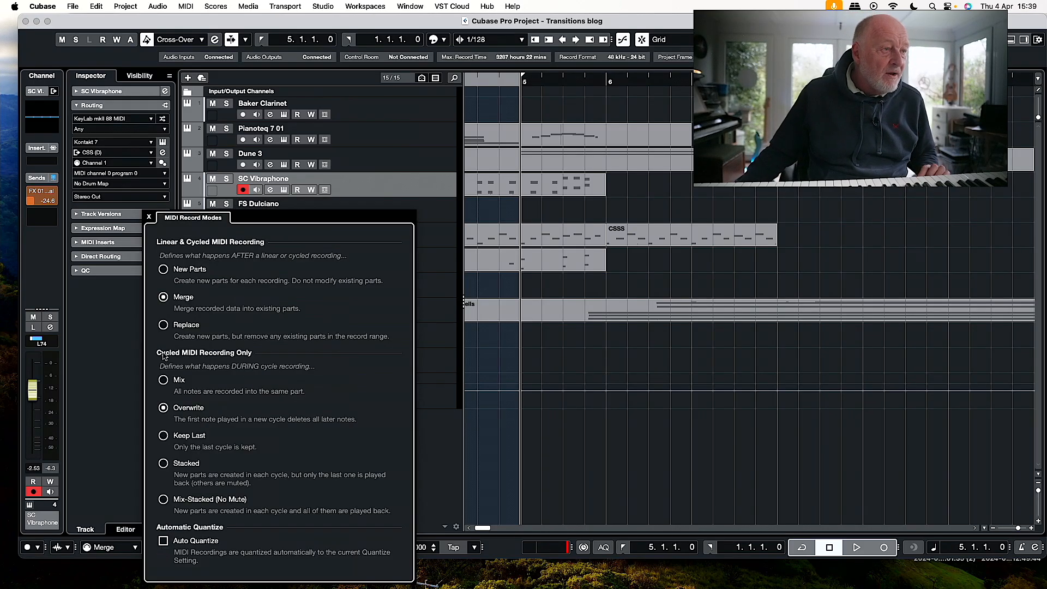
left_click(734, 471)
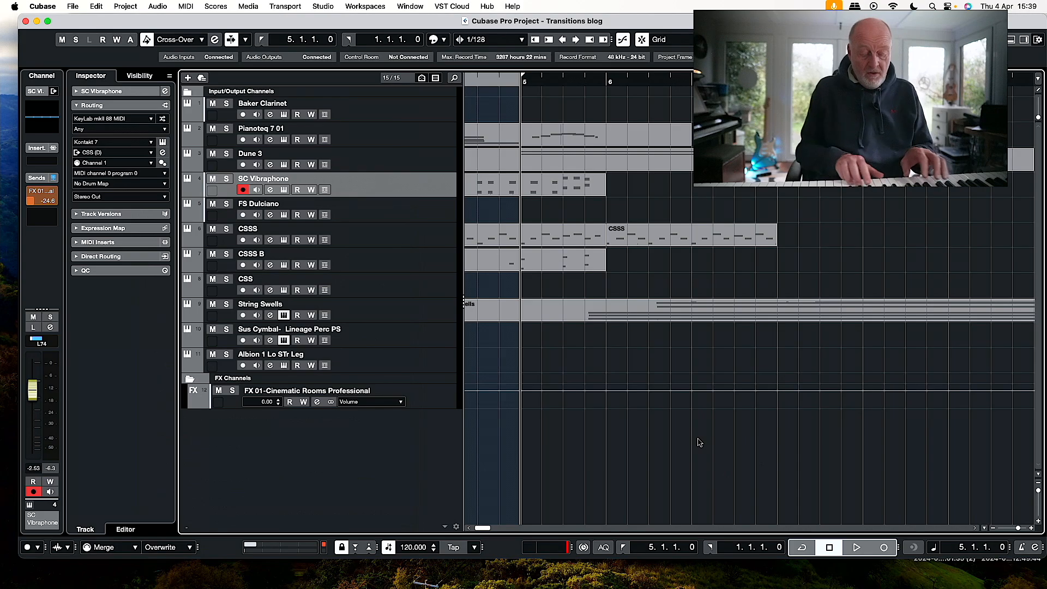
key("KP_Multiply")
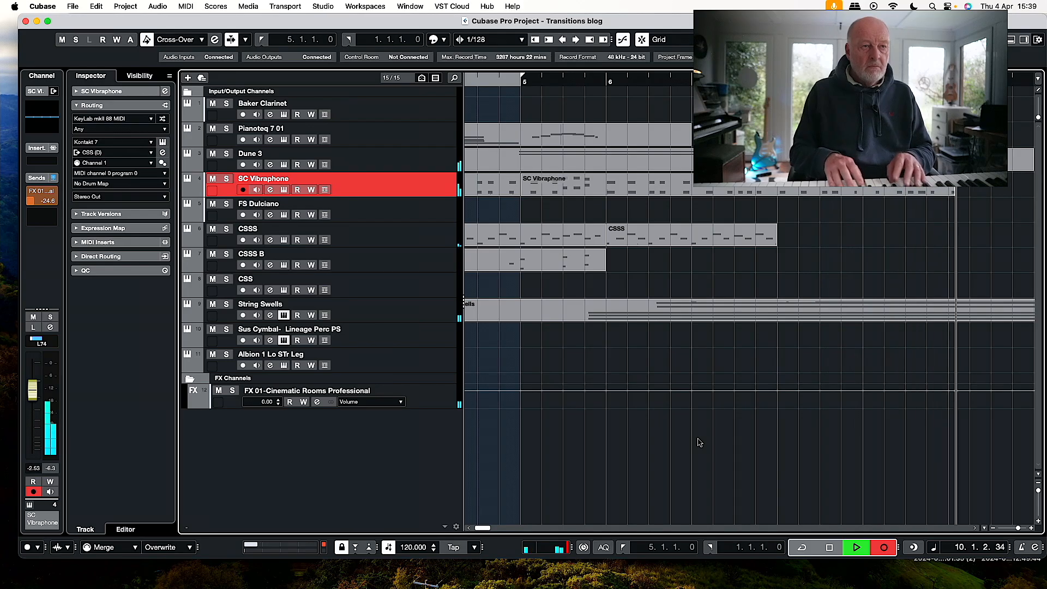
key("space")
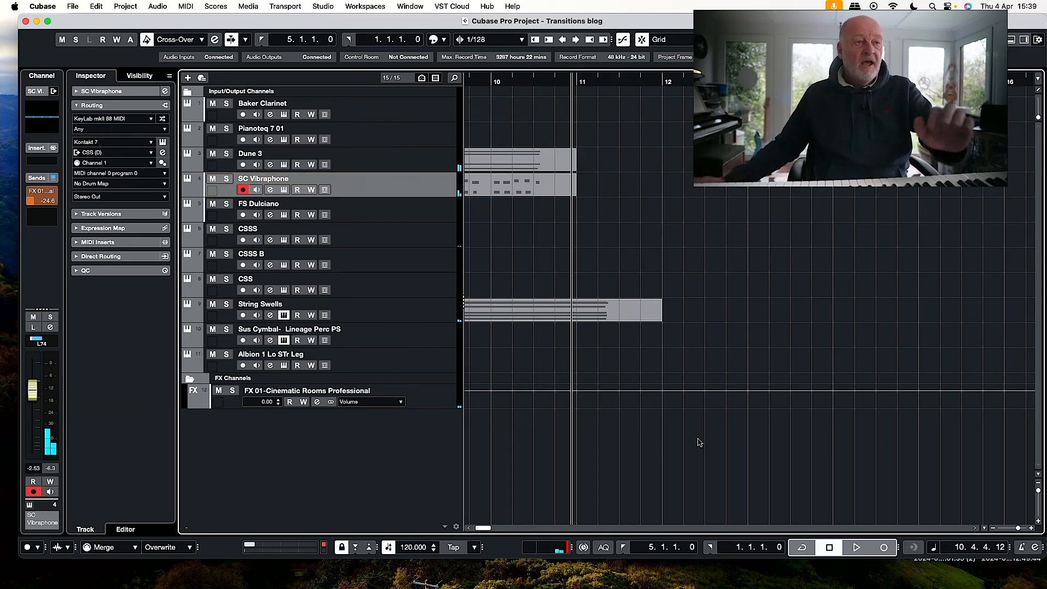
Arm the Albion 1 Lo STr Leg track, view its String Lo legato patch in Kontakt, and leave the project window in view.
scroll(674, 240, "left", 10)
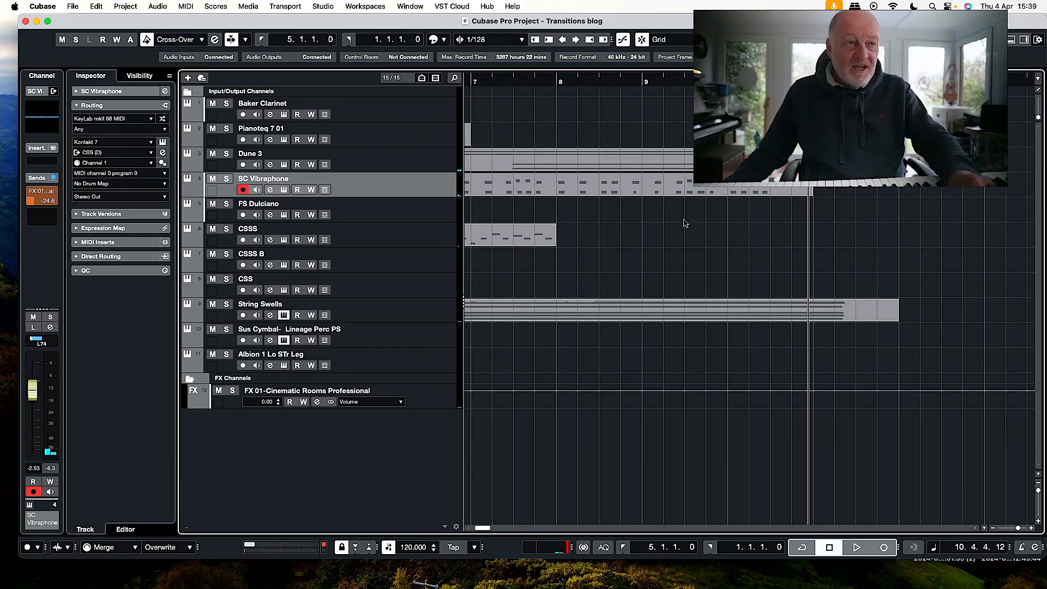
scroll(688, 223, "left", 2)
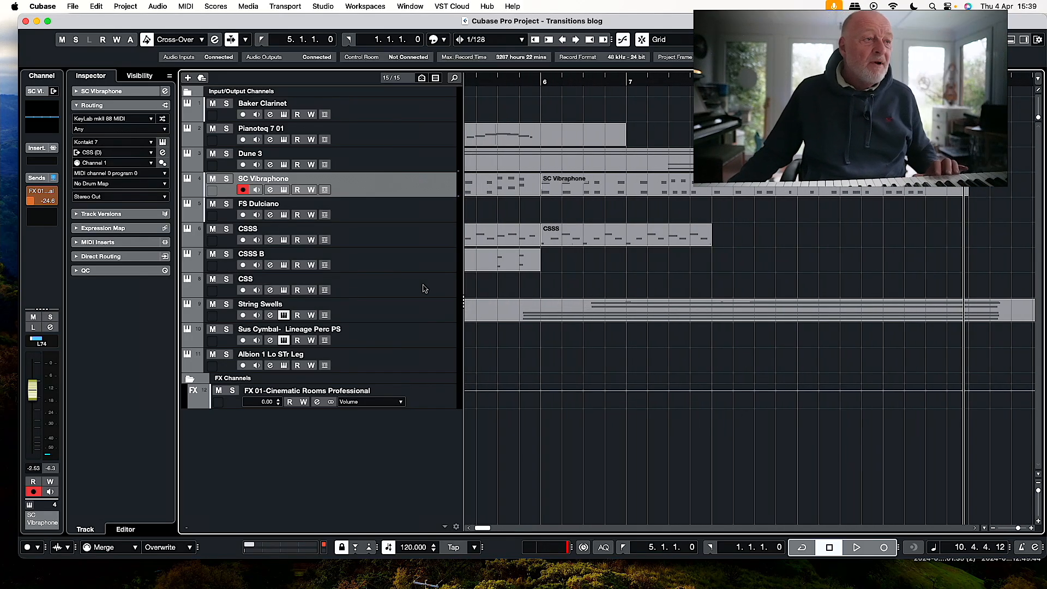
left_click(437, 363)
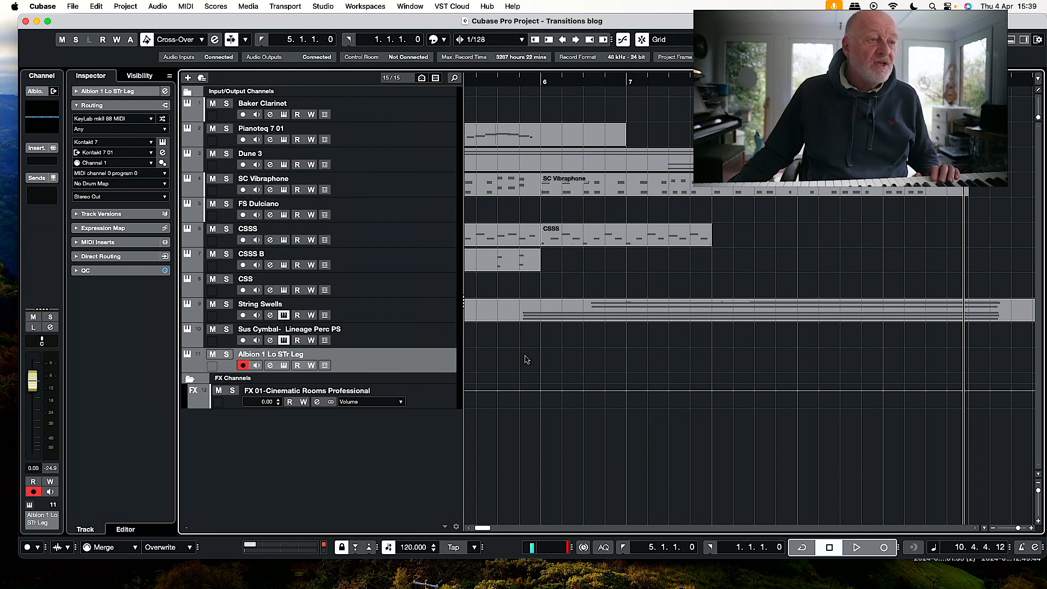
scroll(655, 212, "left", 10)
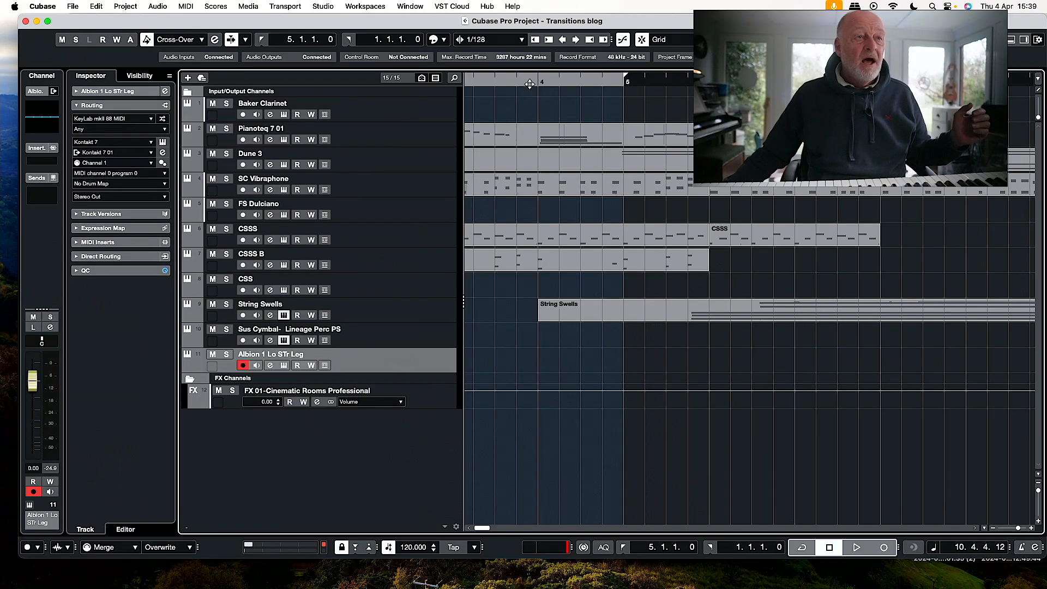
scroll(556, 119, "left", 5)
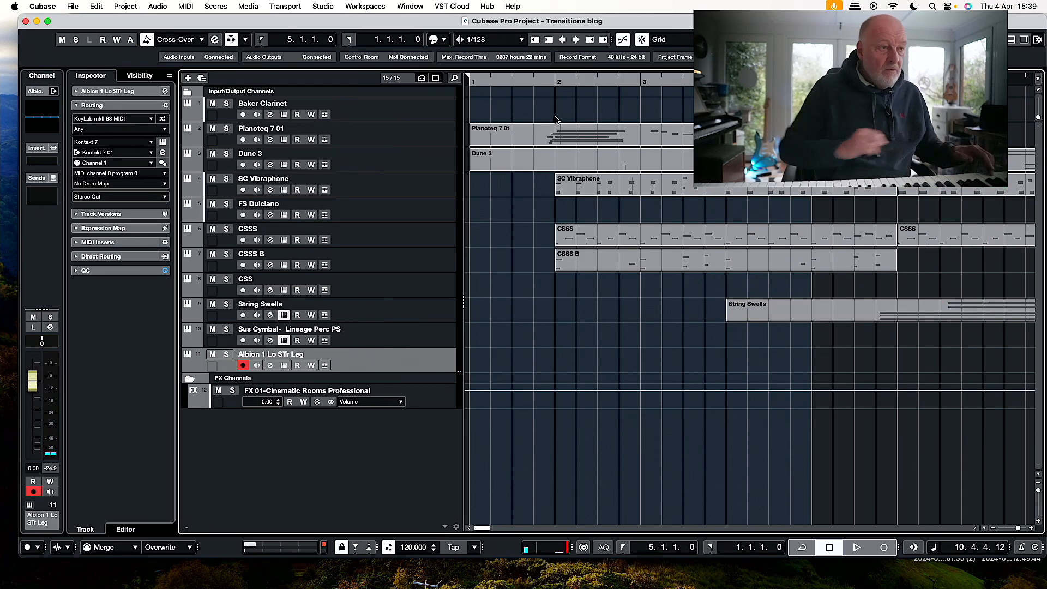
left_click(162, 143)
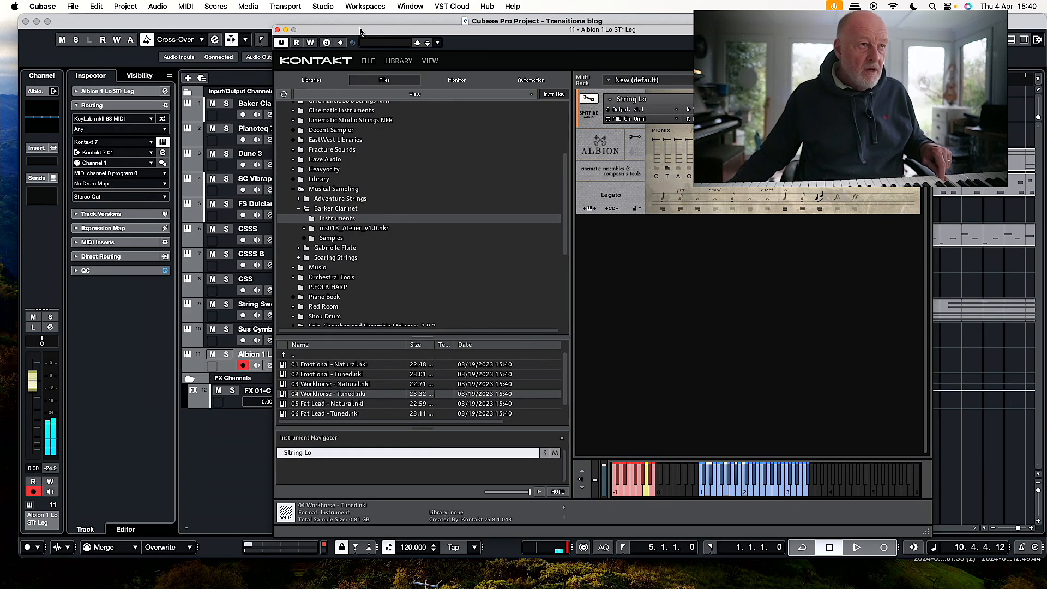
left_click_drag(360, 32, 1046, 33)
Raise the Albion 1 Lo STr Leg volume to 4.78 dB and record a low string part from bar 3 to past bar 11.
left_click_drag(32, 378, 35, 372)
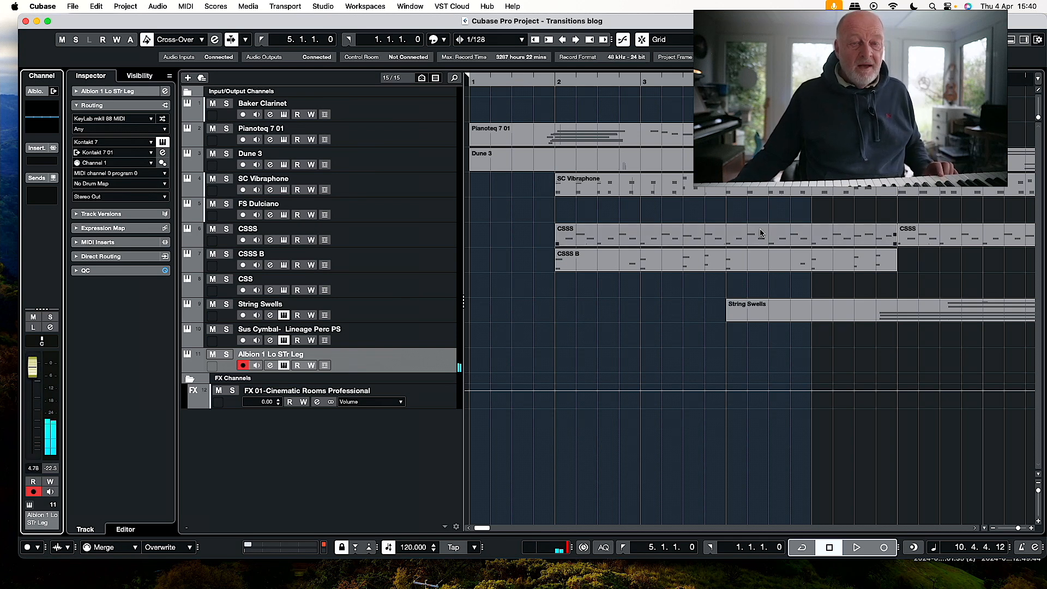
left_click(640, 82)
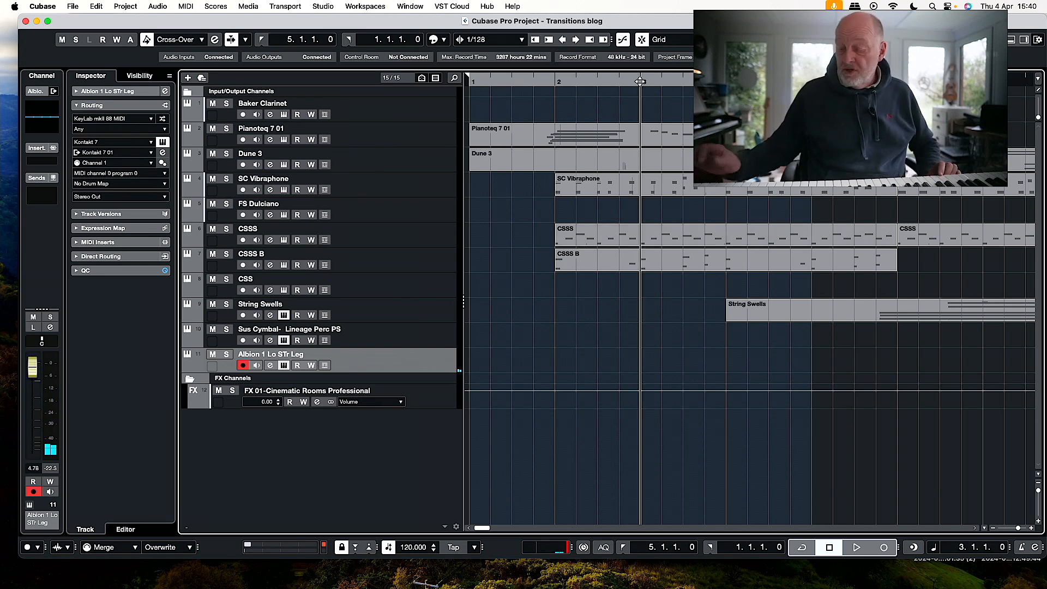
key("KP_Multiply")
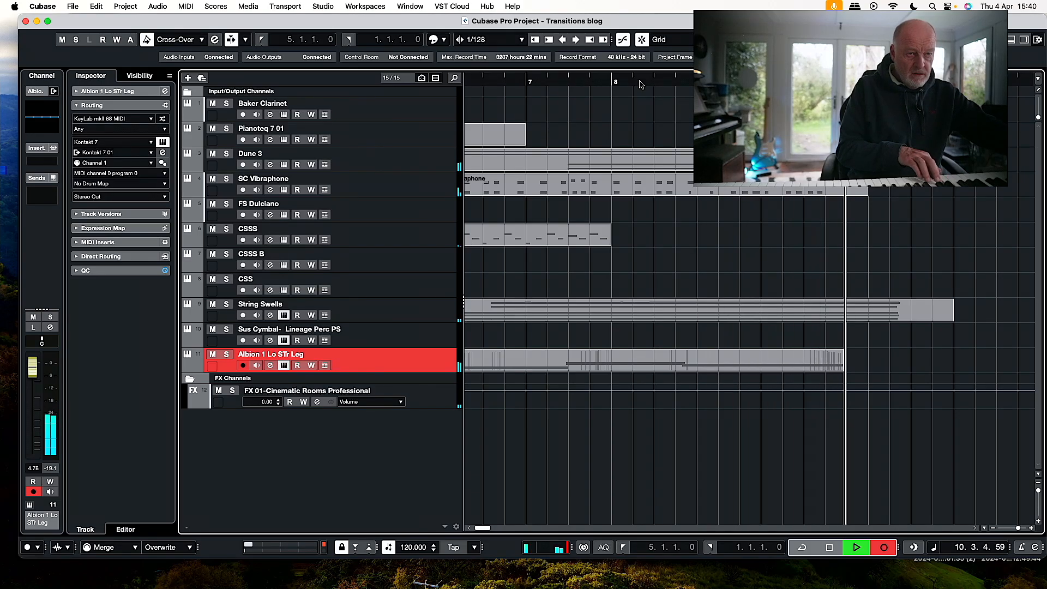
key("space")
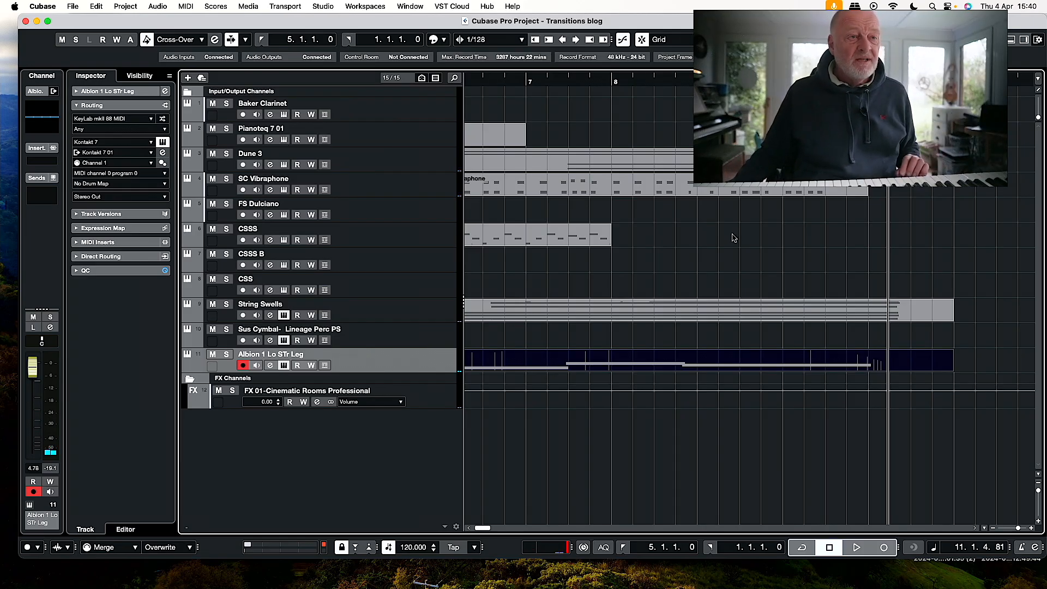
Delete the existing Pianoteq 7 01 clip that starts at bar 1 and arm that track for a new recording.
scroll(733, 238, "left", 10)
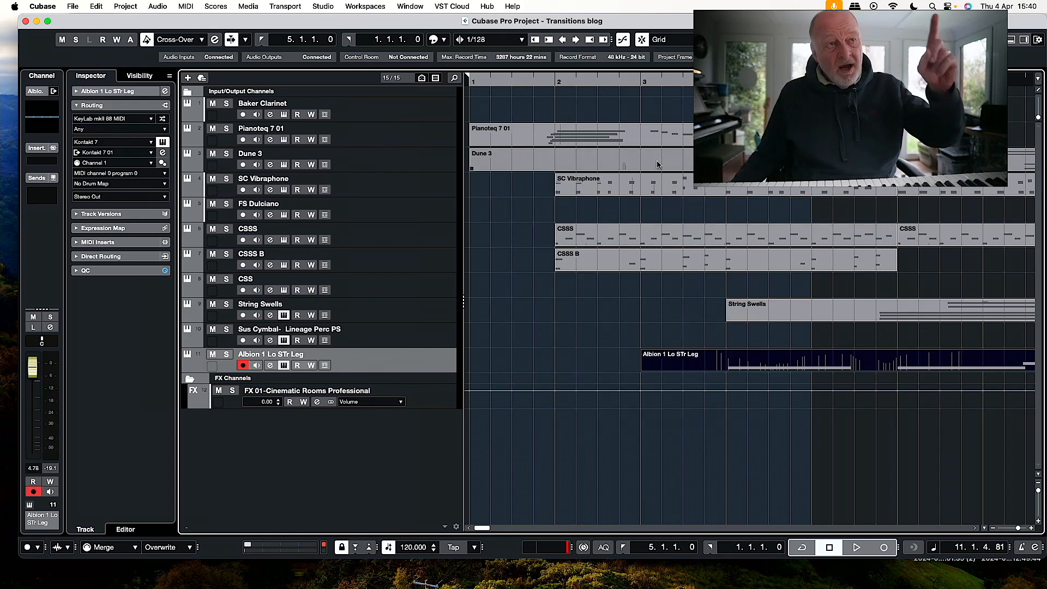
scroll(675, 139, "right", 2)
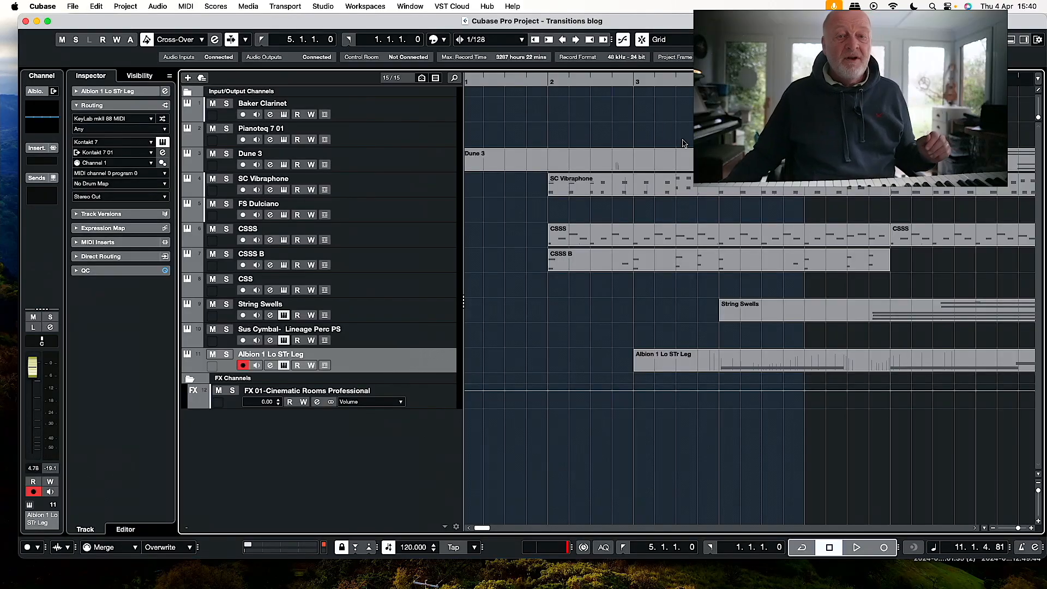
left_click(421, 142)
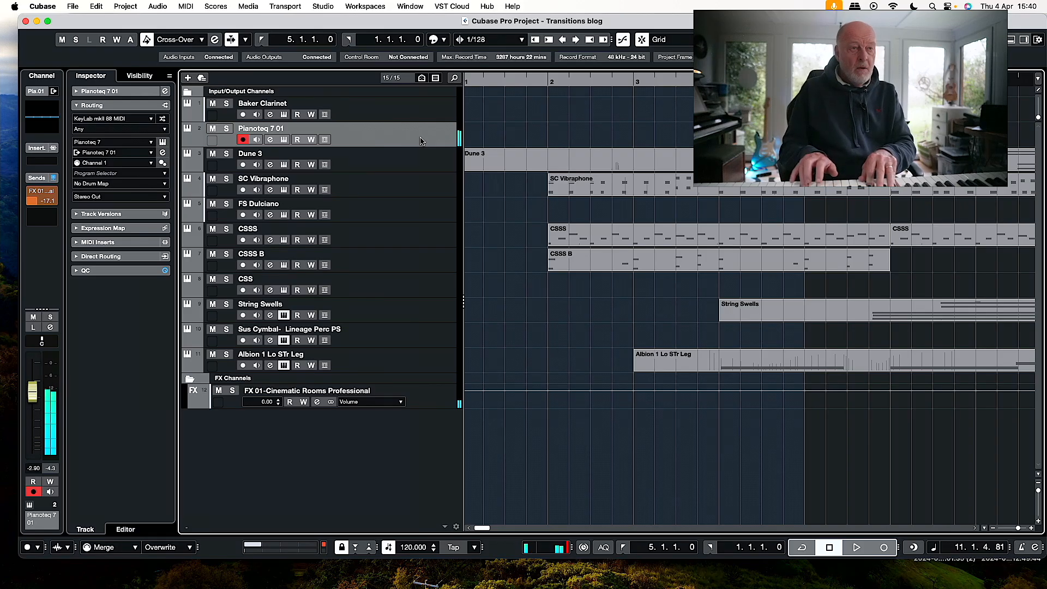
key("KP_Multiply")
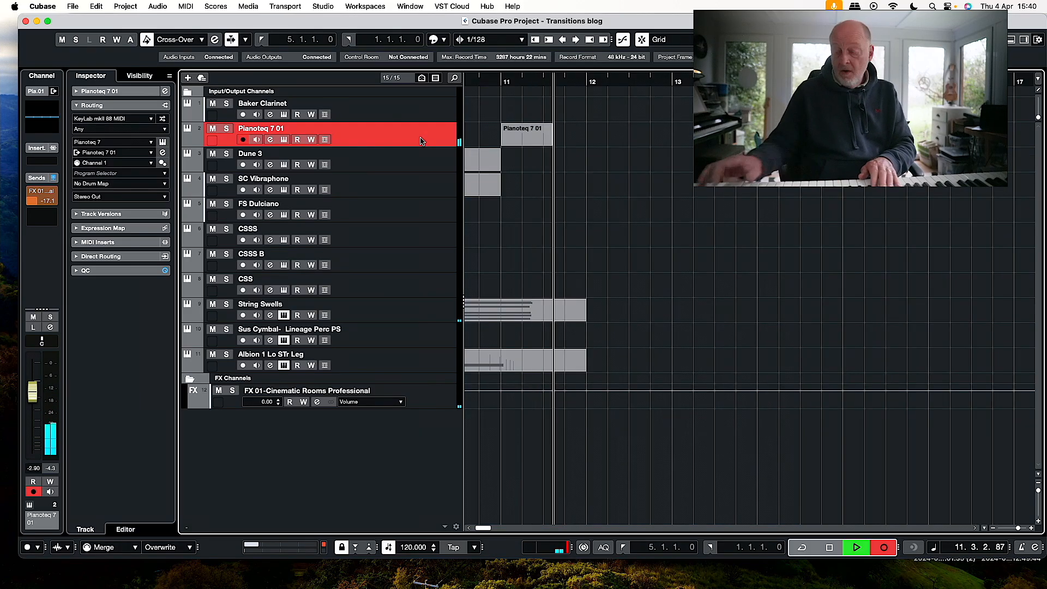
key("space")
key("KP_1")
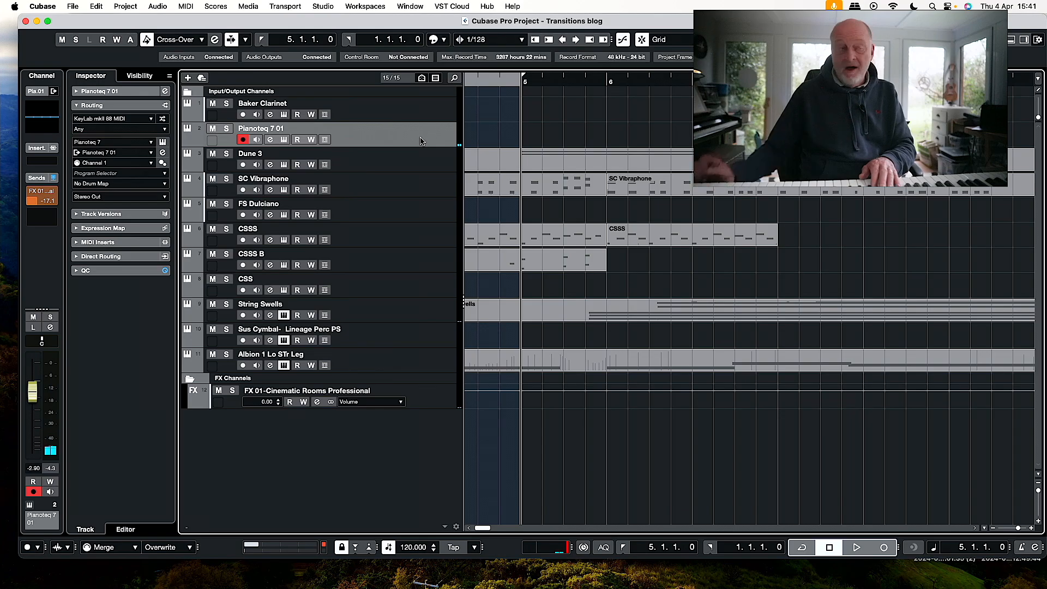
Move the playhead to bar 1 and set the left locator there.
scroll(624, 124, "left", 5)
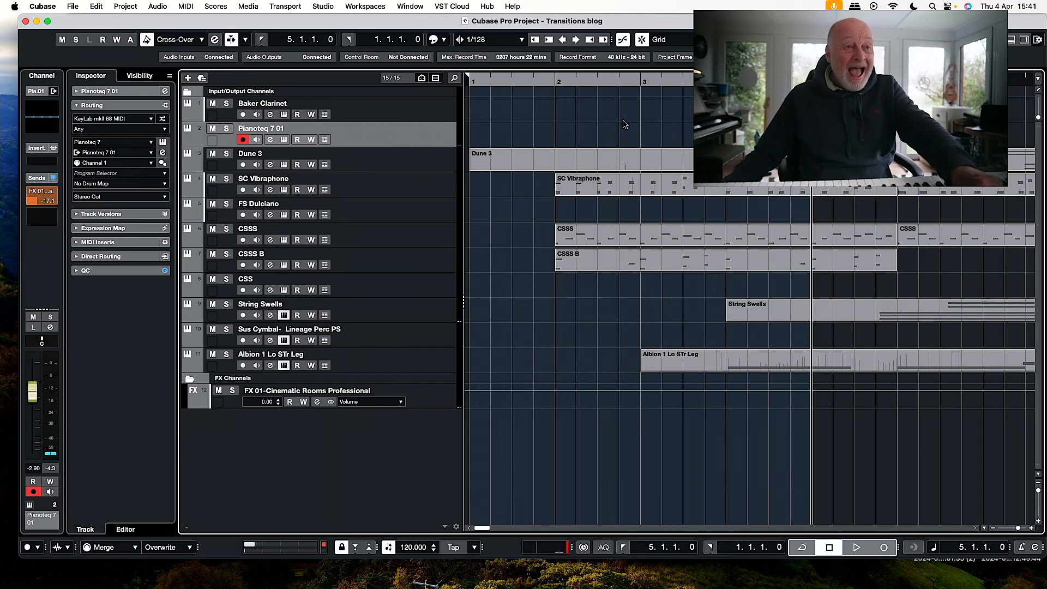
left_click(474, 82)
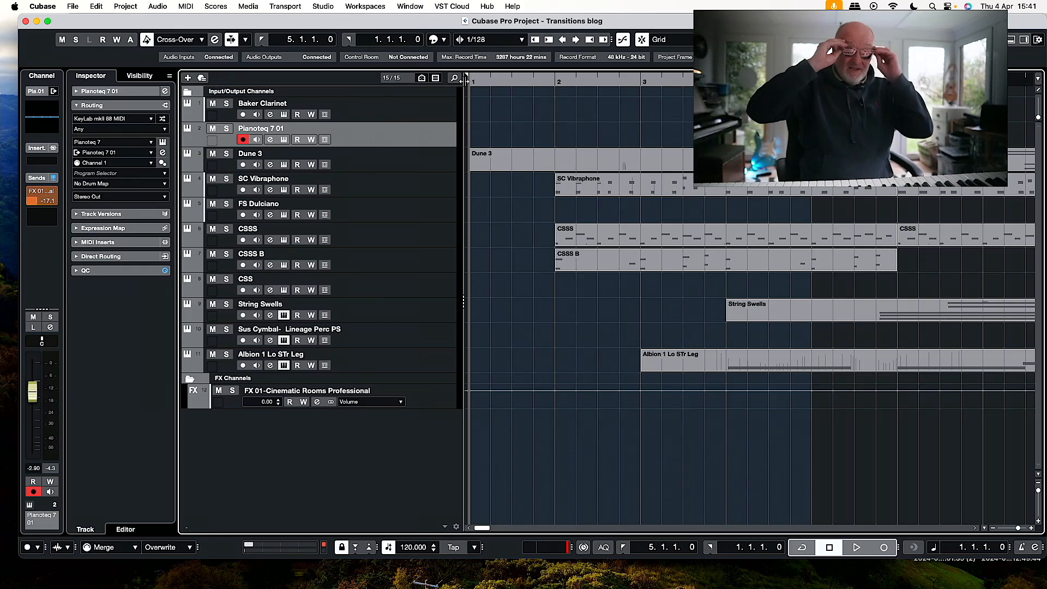
key("super+KP_1")
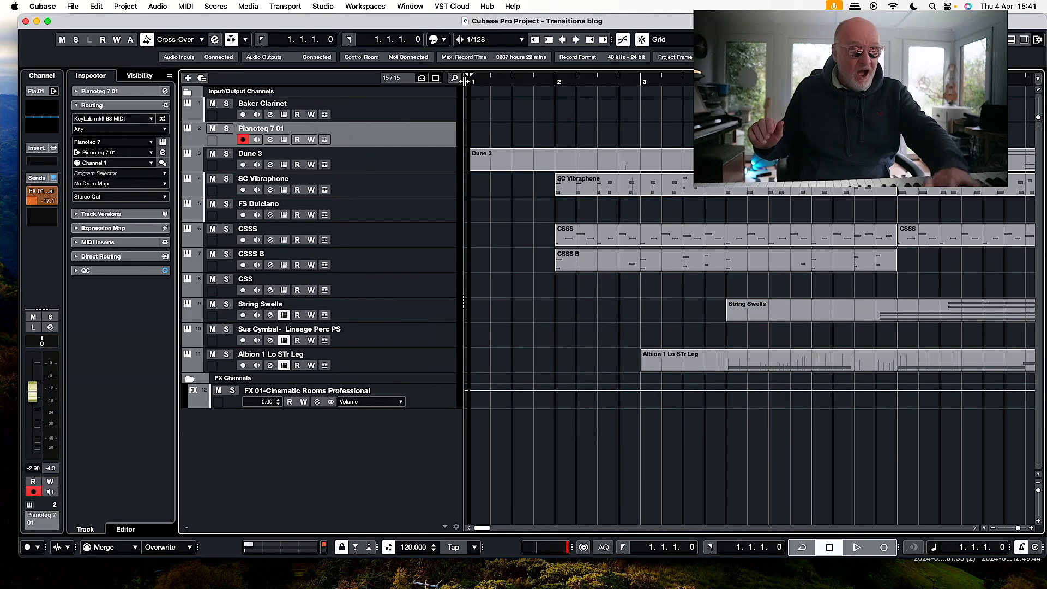
Try to record a Pianoteq 7 01 part from bar 1 to about bar 9, and undo the take.
key("KP_Multiply")
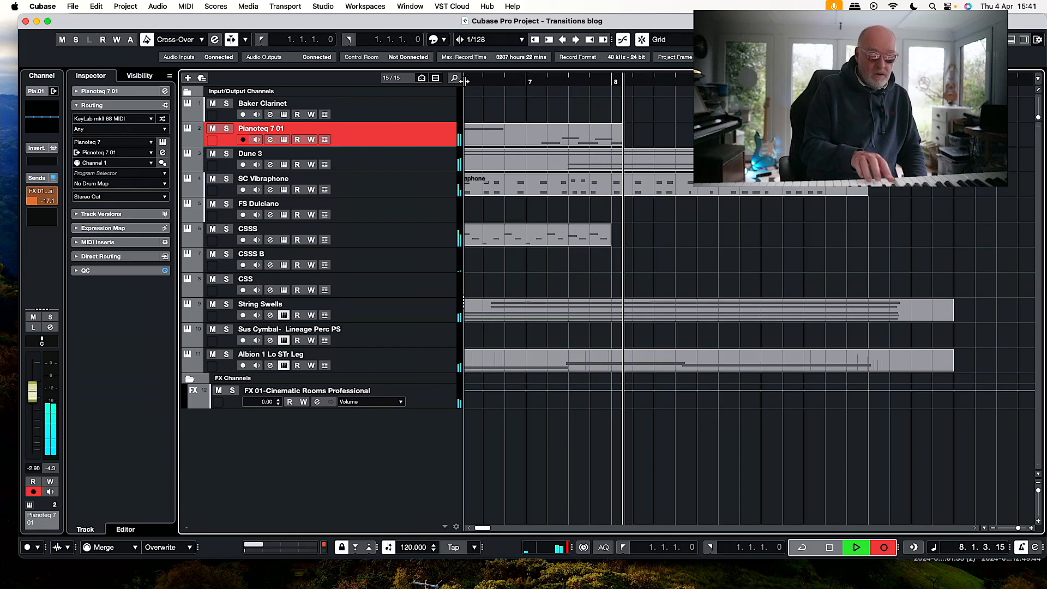
key("space")
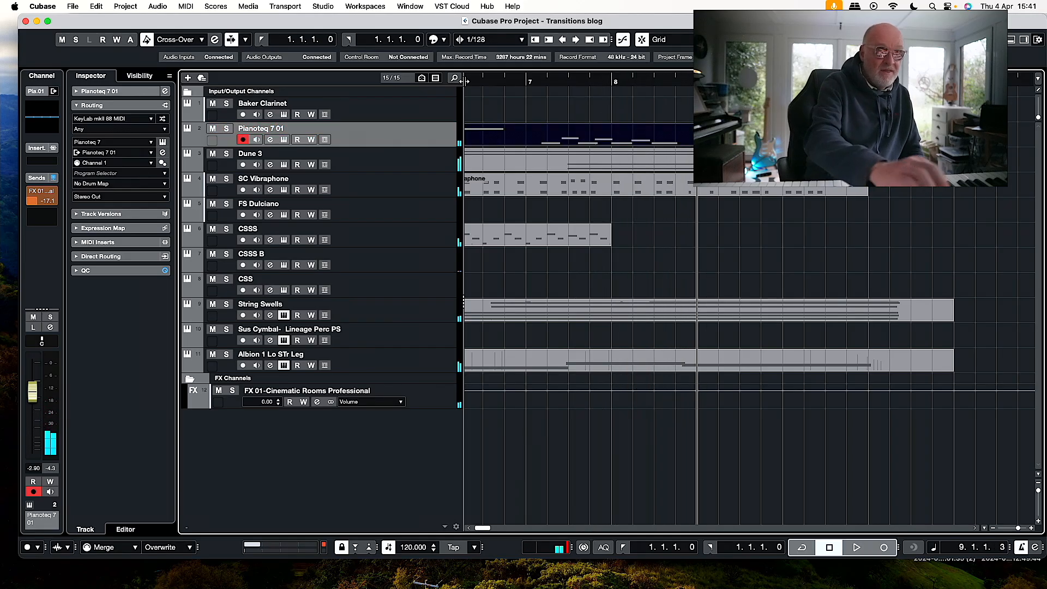
key("super+z")
Record a new Pianoteq 7 01 part from bar 1 to past bar 13.
key("Home")
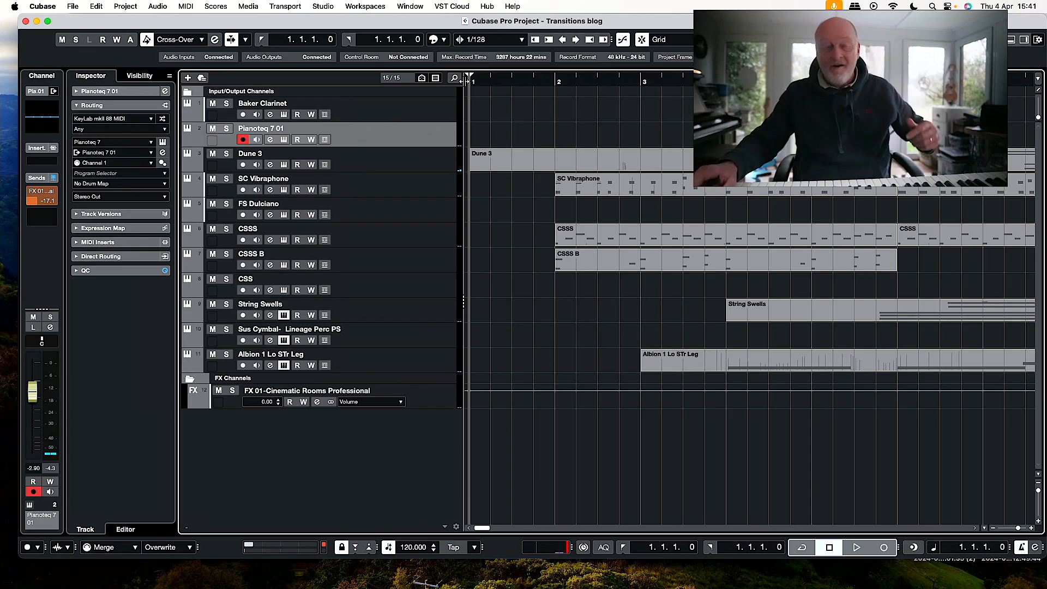
key("KP_Multiply")
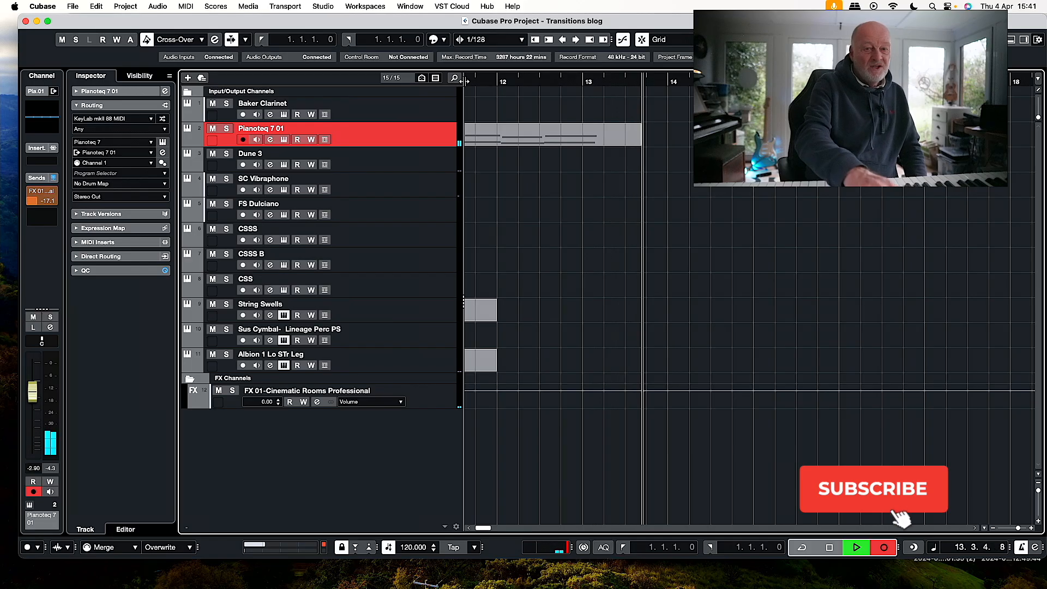
key("space")
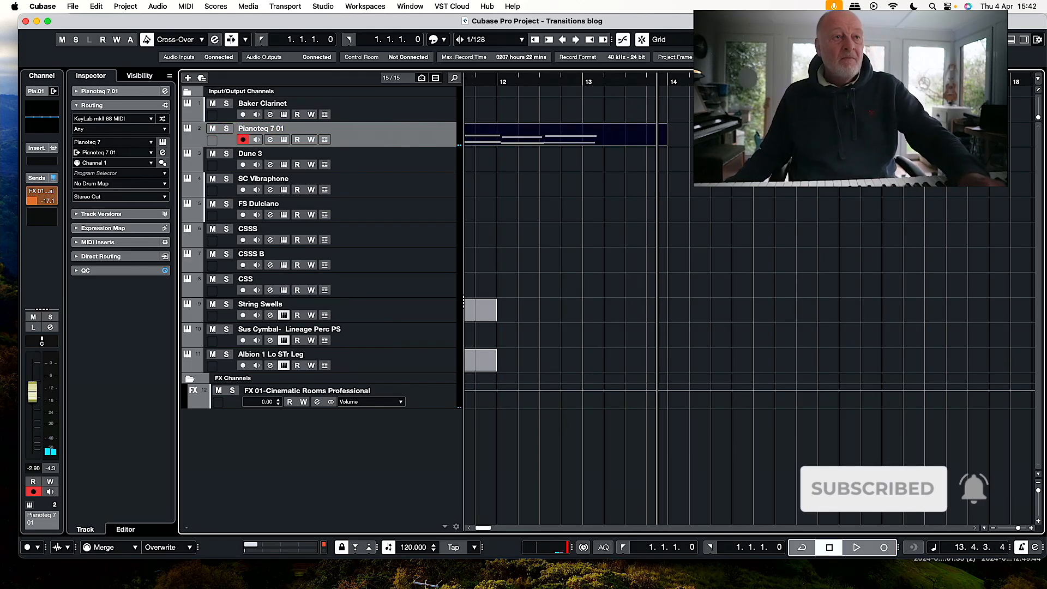
scroll(690, 217, "left", 10)
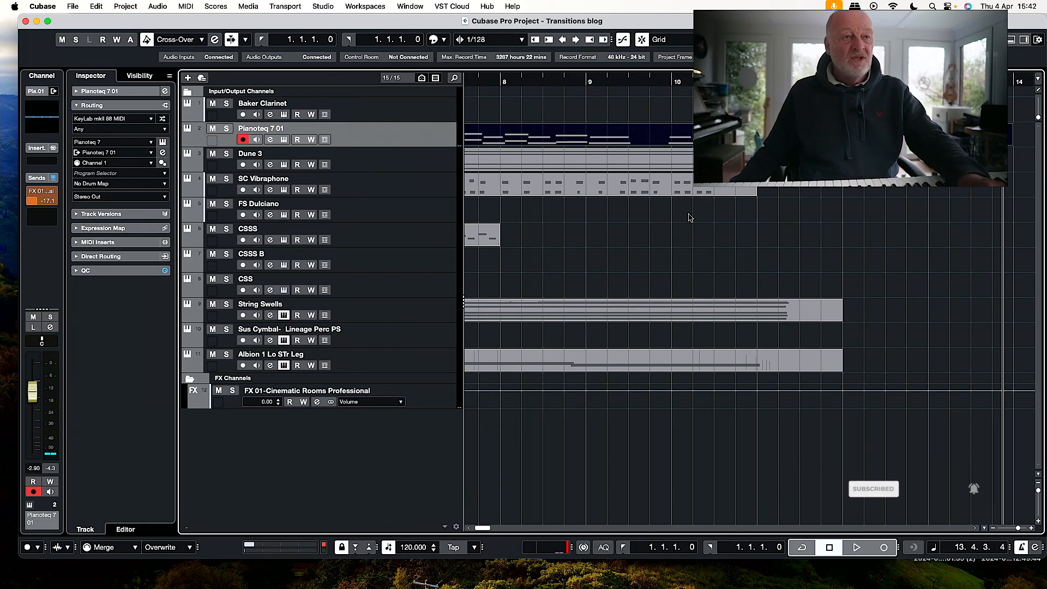
scroll(693, 228, "left", 3)
Arm the FS Dulciano track and record a short take from bar 1 to just past bar 3.
left_click(604, 83)
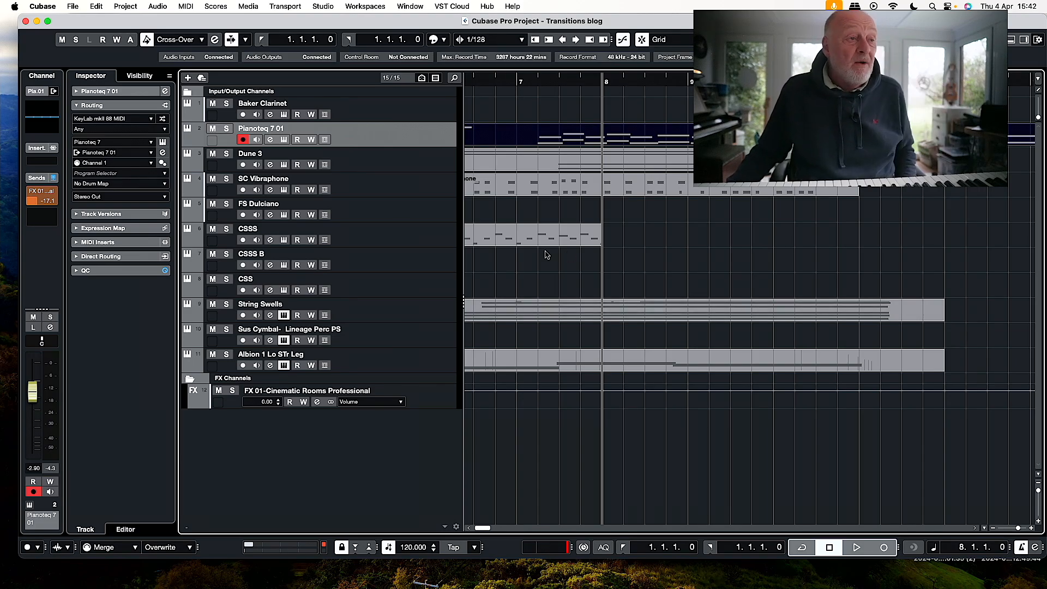
left_click(422, 217)
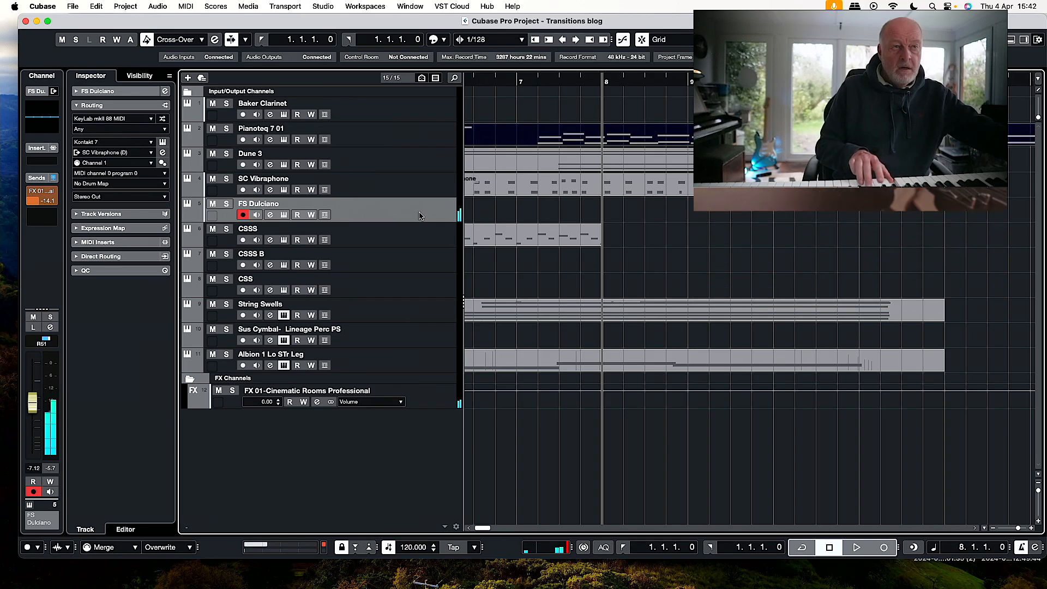
key("period")
key("KP_Multiply")
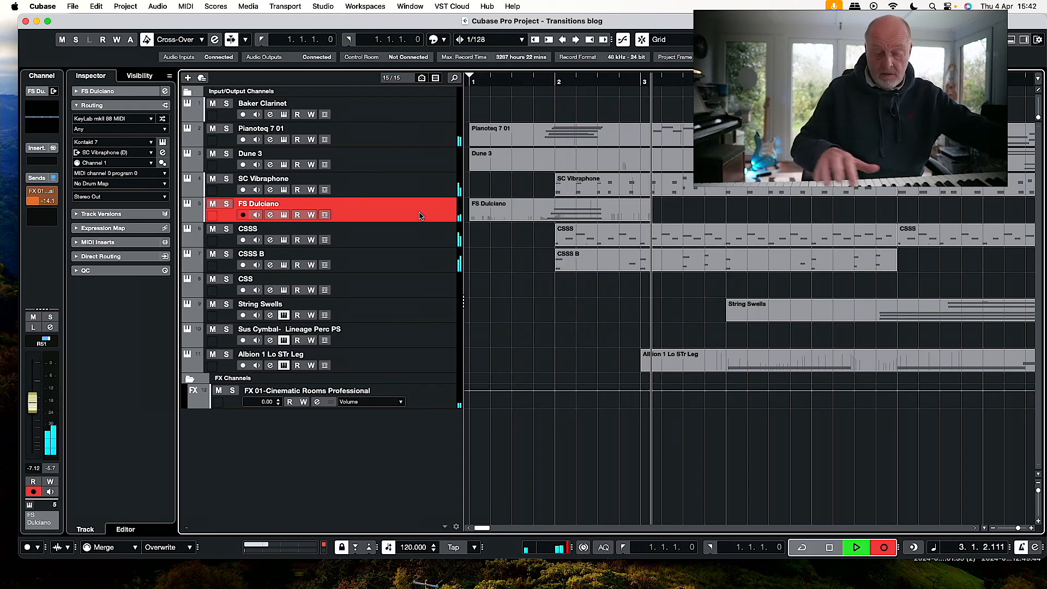
key("space")
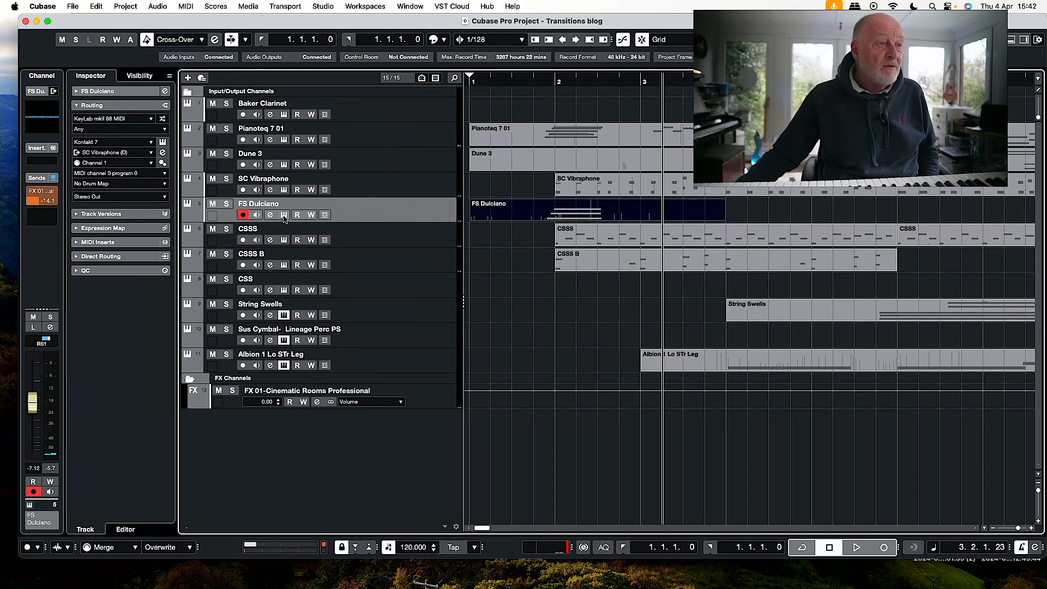
View the Dulciano instrument in Kontakt, put its window aside, and set the left locator and playhead to bar 2.
left_click_drag(1046, 82, 401, 78)
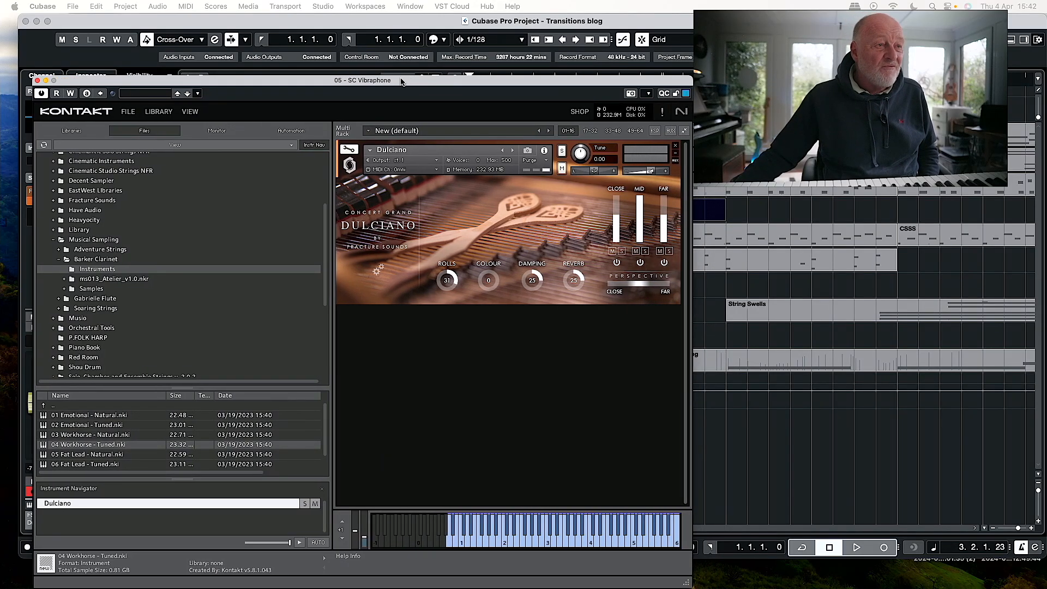
left_click_drag(401, 78, 1046, 104)
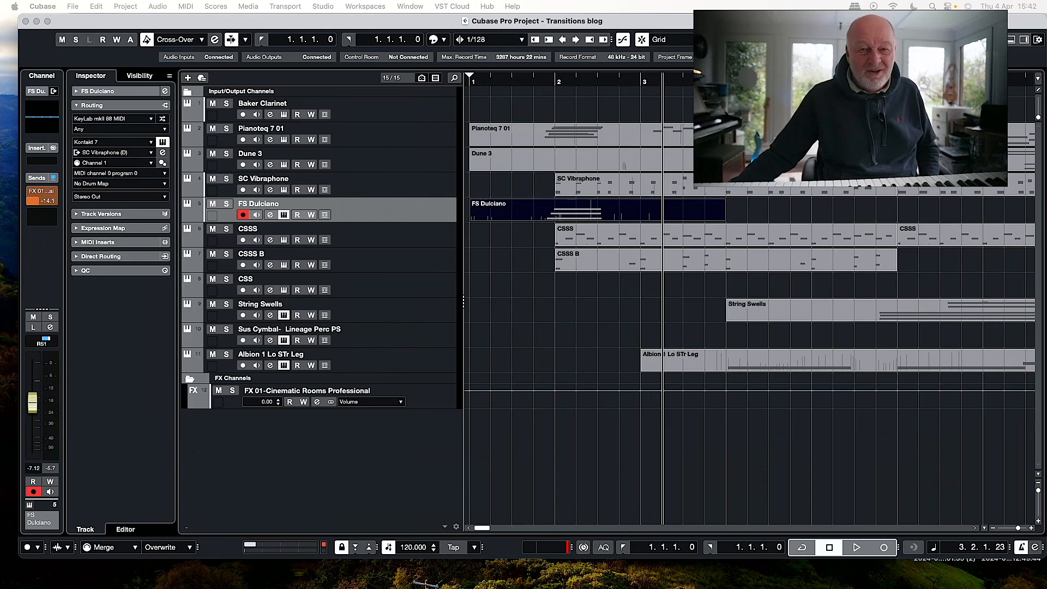
left_click(559, 80)
left_click(559, 79, "super")
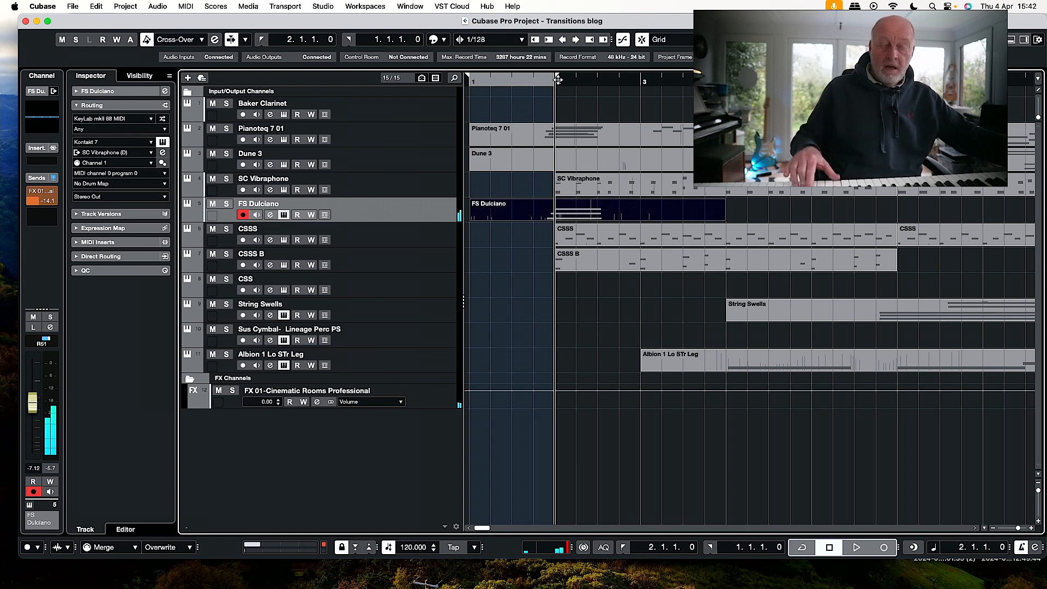
Record an FS Dulciano part from bar 2 to past bar 13.
key("KP_Multiply")
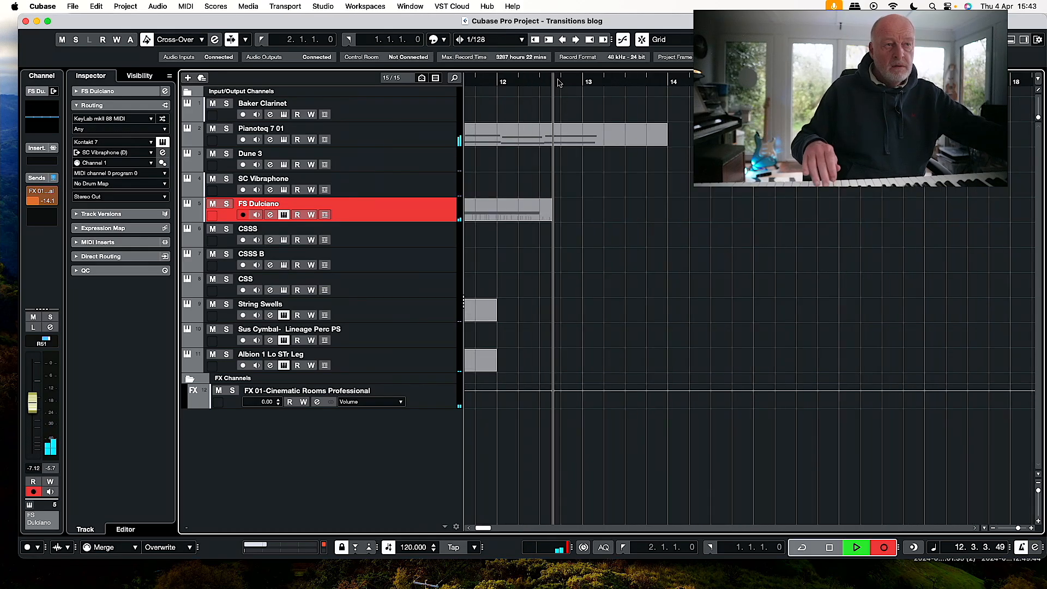
key("space")
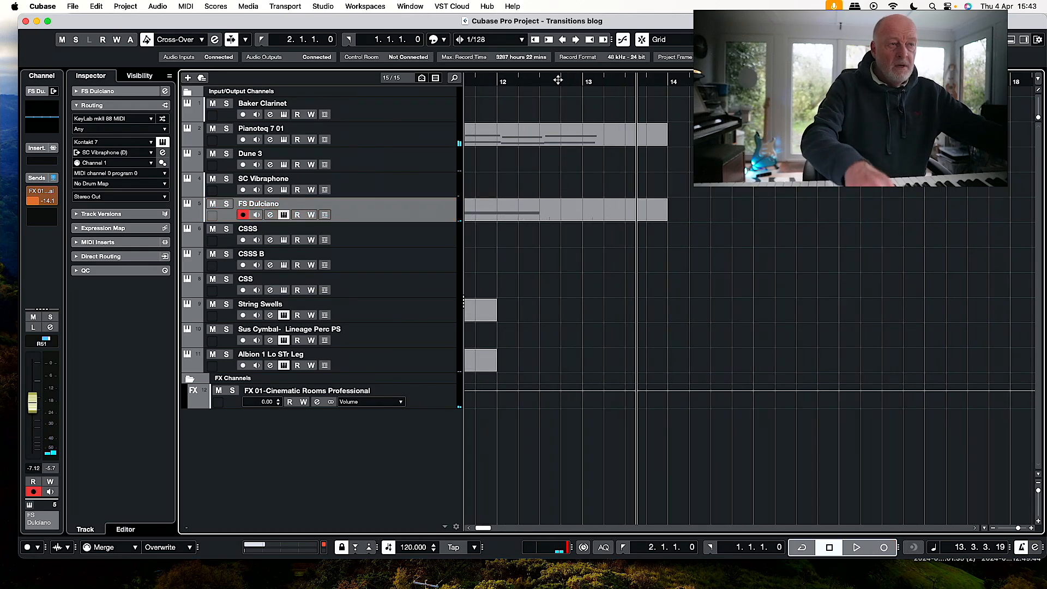
scroll(611, 105, "left", 3)
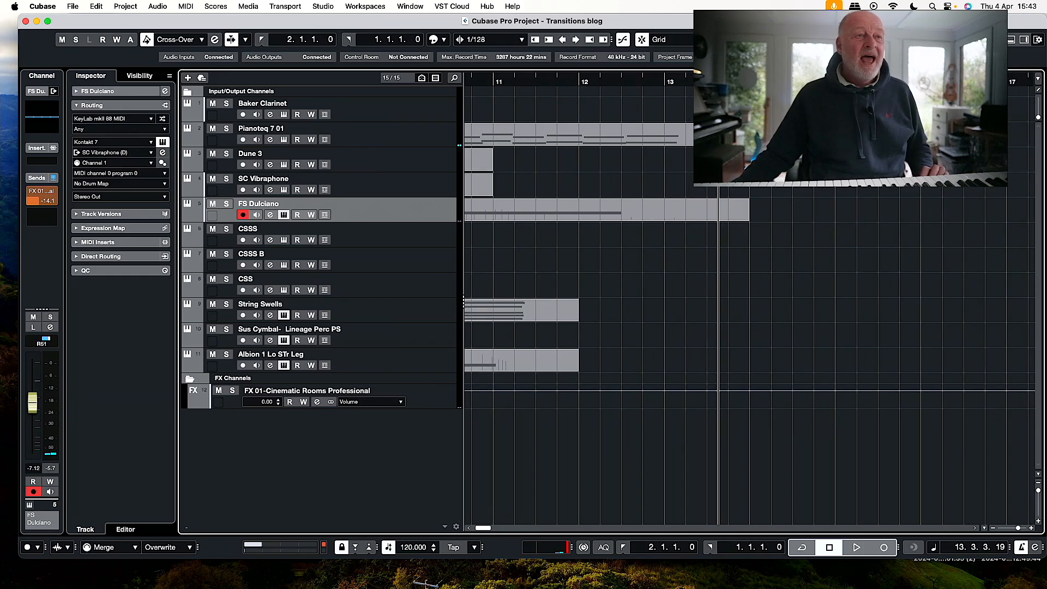
Arm the CSS track, set the left locator to bar 9, and play the arrangement from there.
scroll(513, 86, "left", 2)
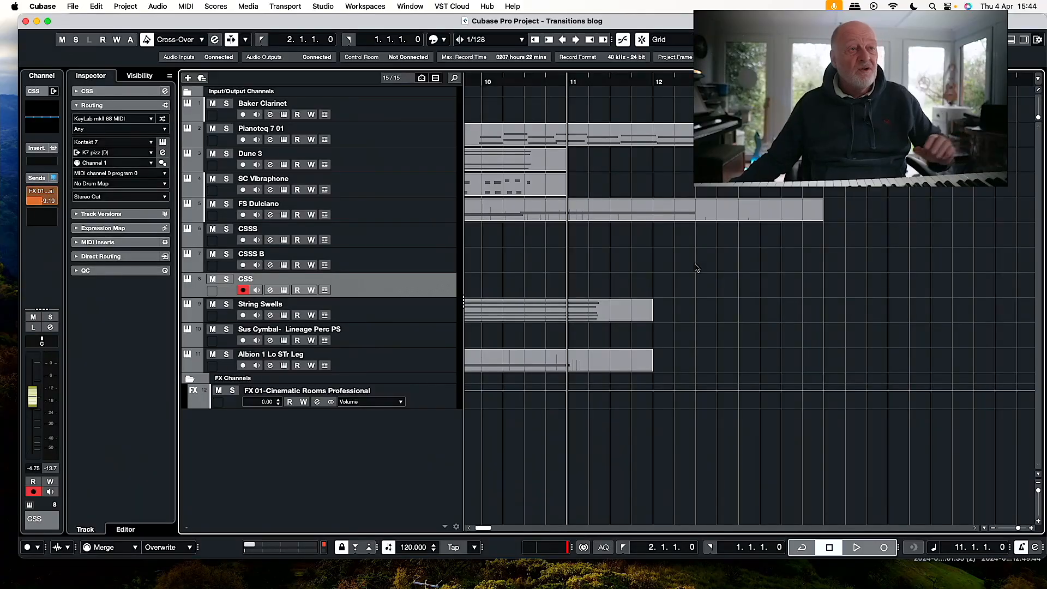
scroll(695, 268, "left", 3)
left_click(483, 82)
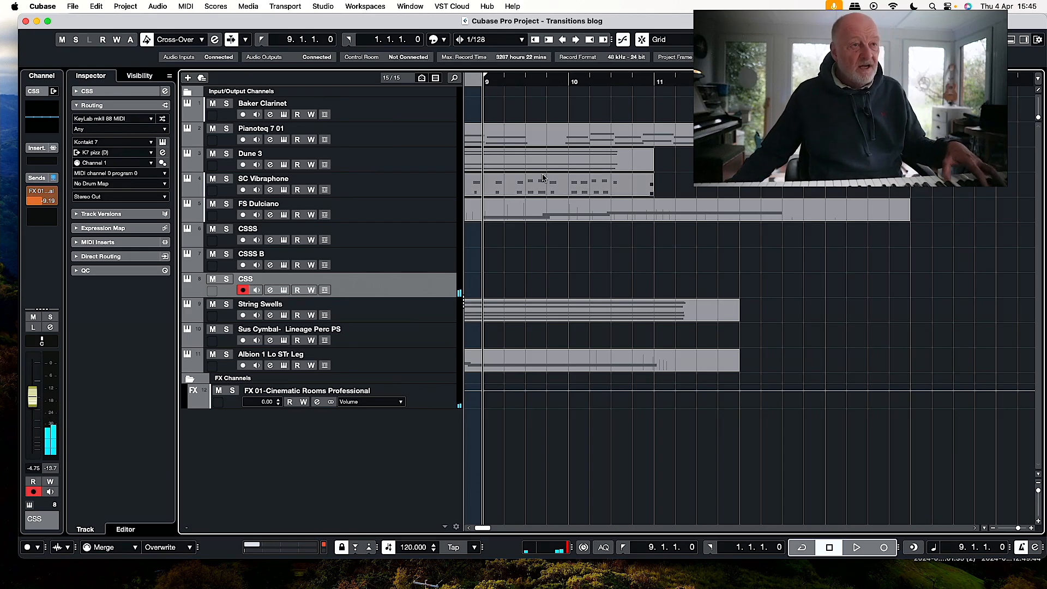
key("space")
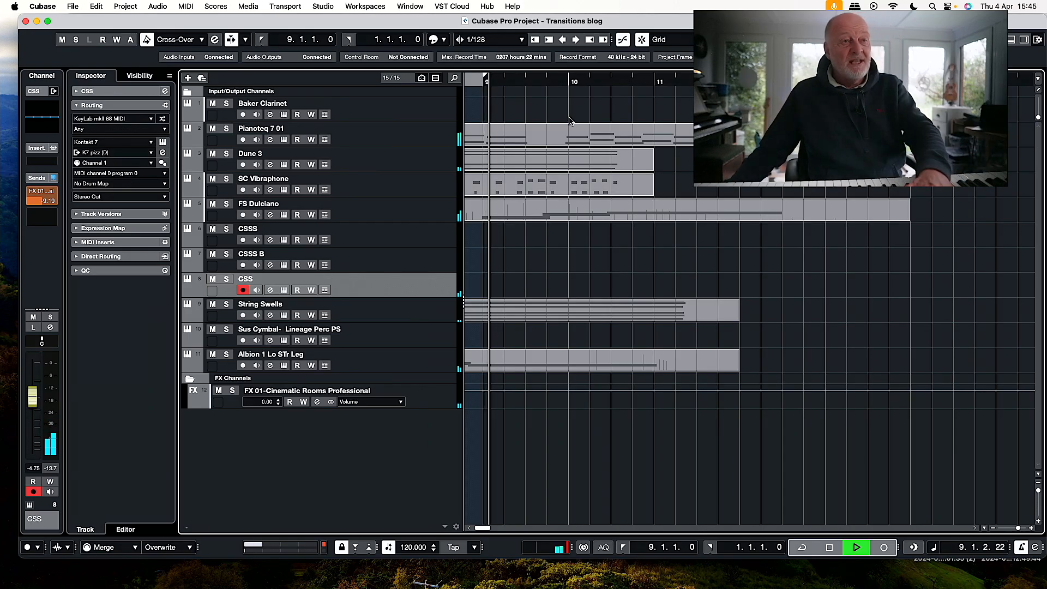
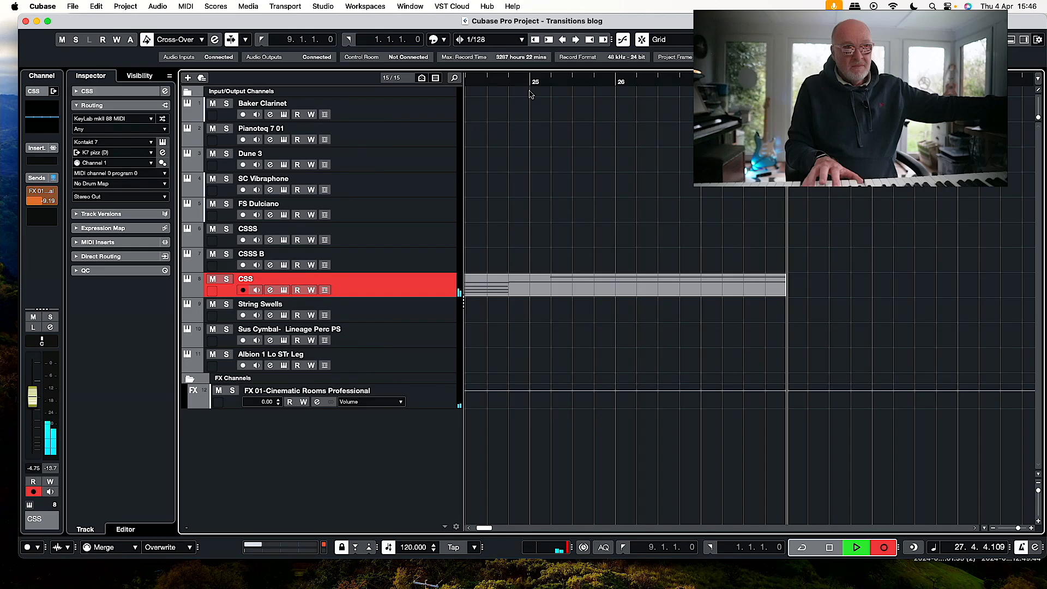
Finish recording the CSS string part running from bar 9 to about bar 29.
key("space")
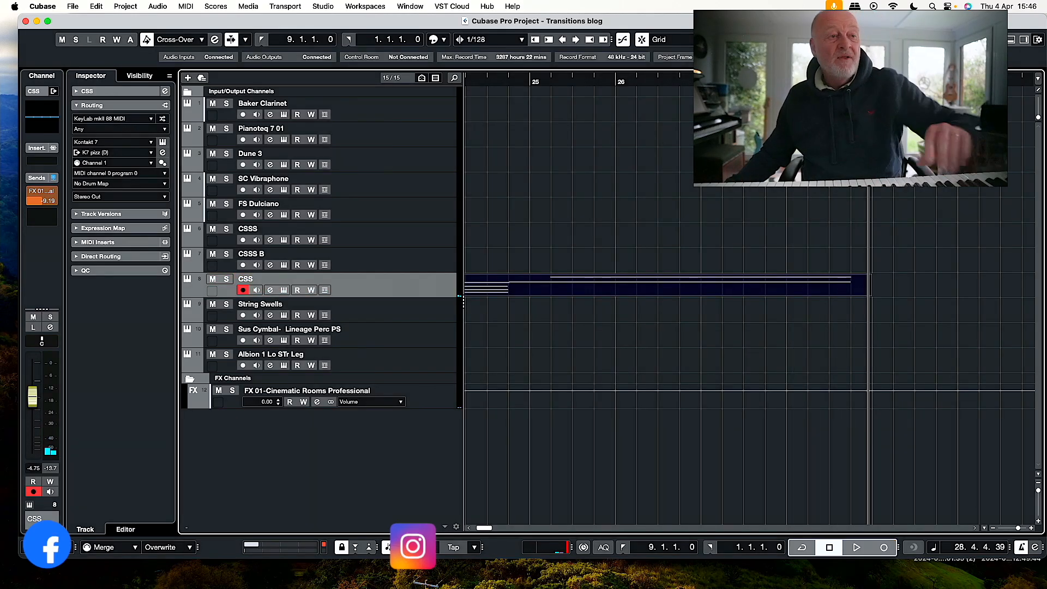
scroll(600, 204, "left", 10)
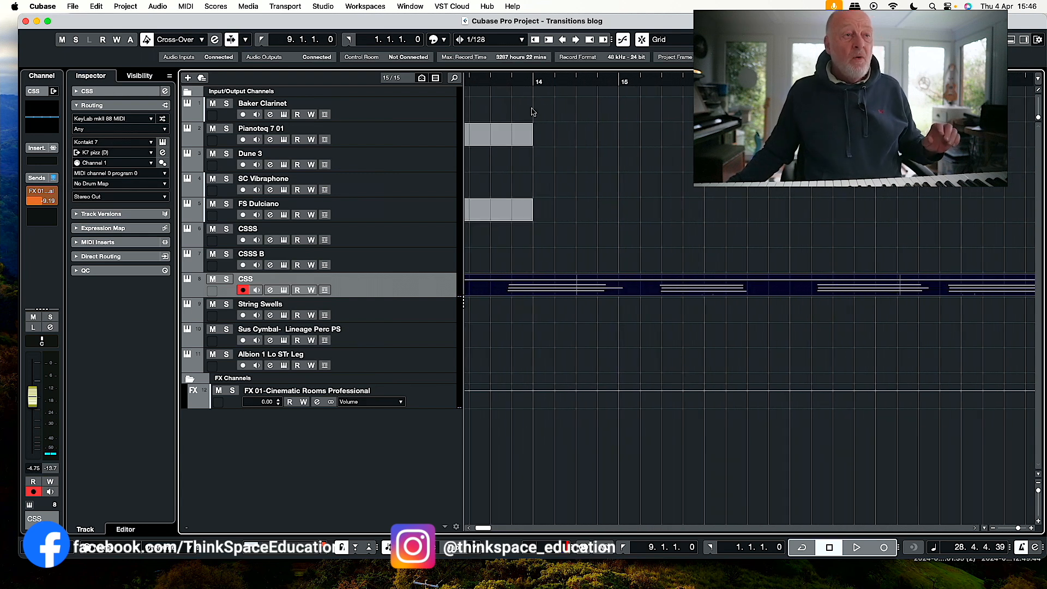
Play the arrangement from around bar 13 and arm the Pianoteq 7 01 track.
left_click(468, 77)
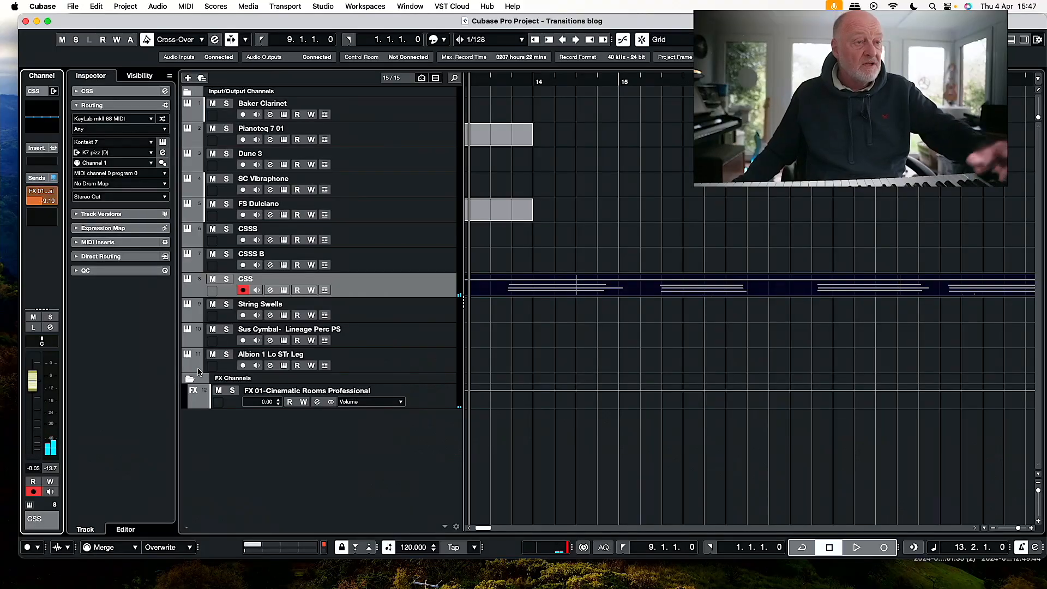
key("space")
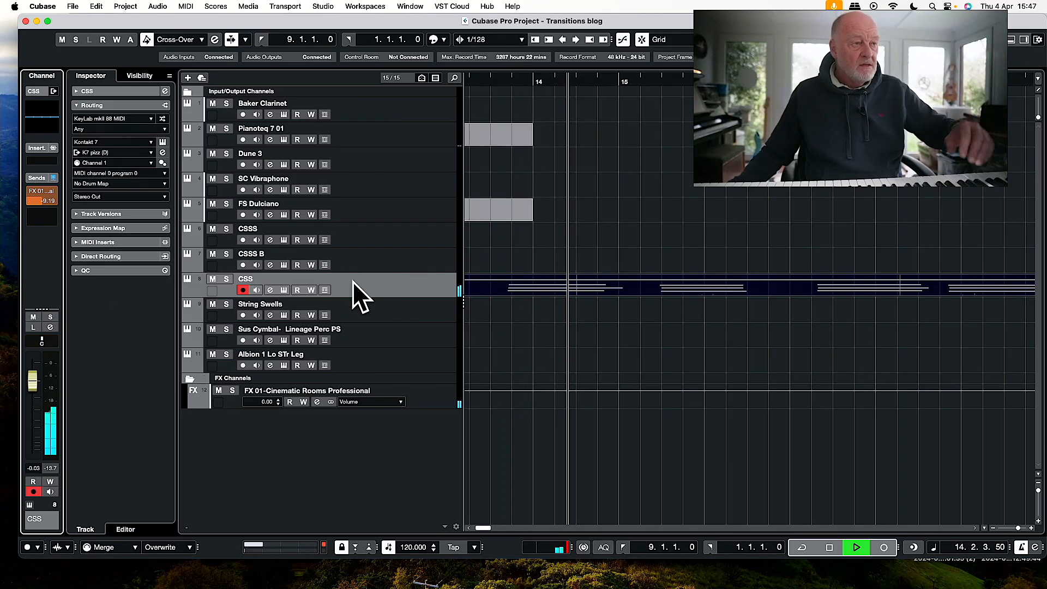
left_click(413, 137)
key("space")
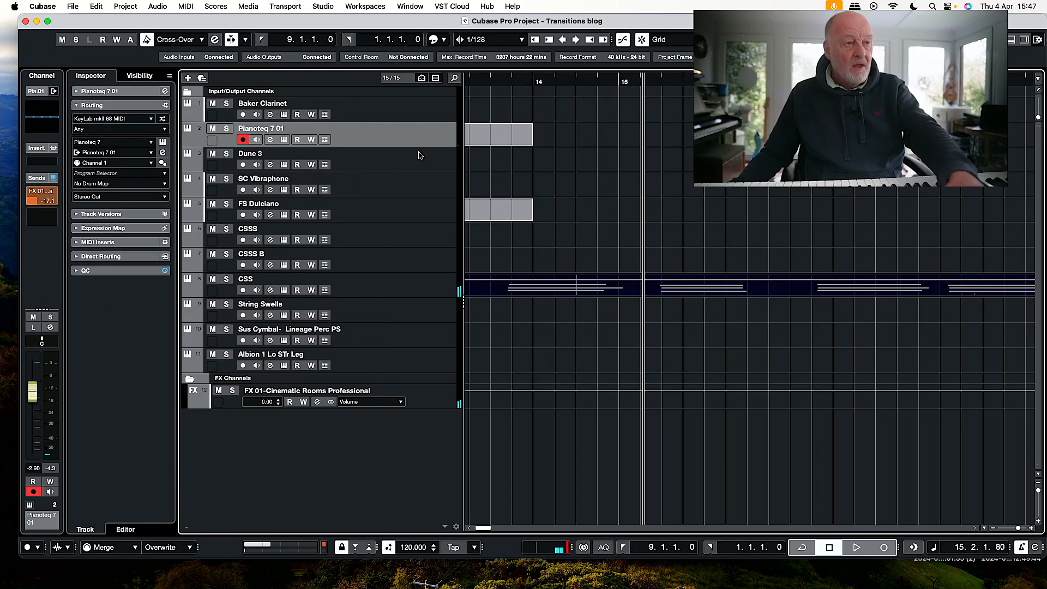
Play the arrangement from the beginning with auto-scroll on and set the Pianoteq 7 01 channel level to -3.89.
scroll(664, 157, "left", 10)
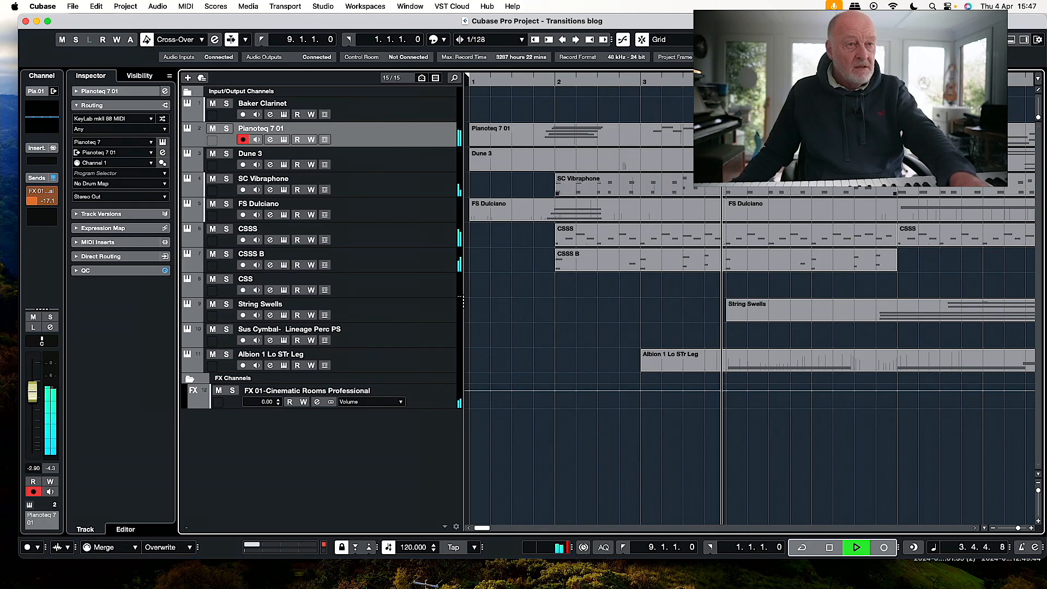
key("f")
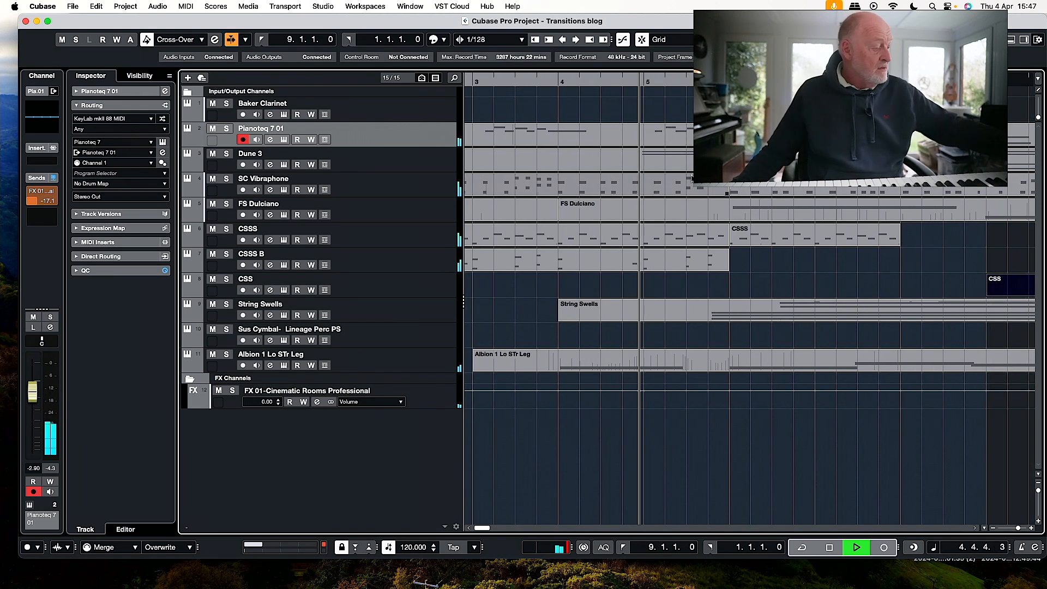
left_click_drag(32, 397, 31, 399)
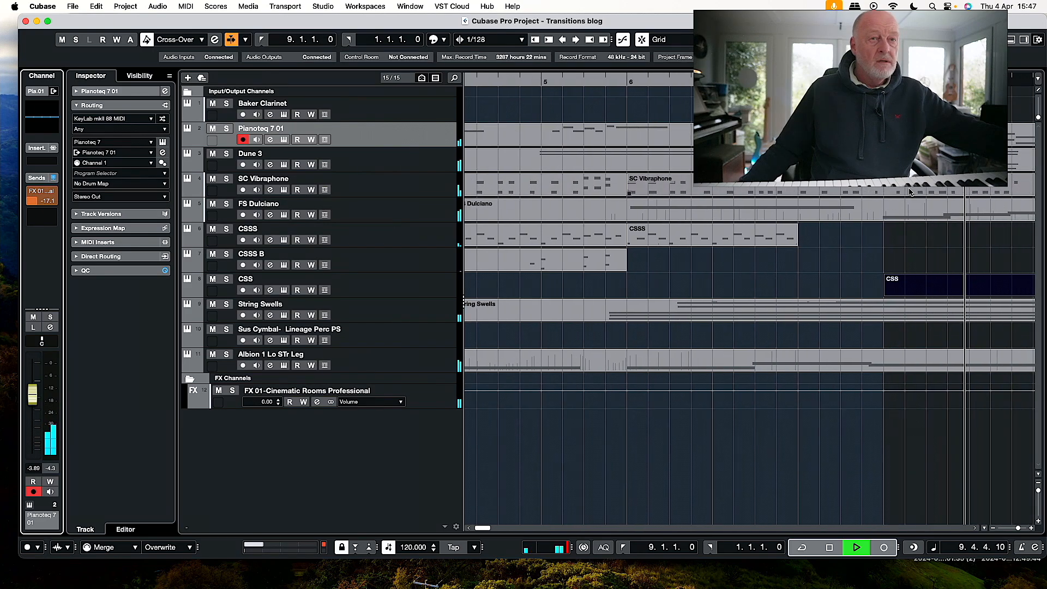
scroll(906, 192, "right", 6)
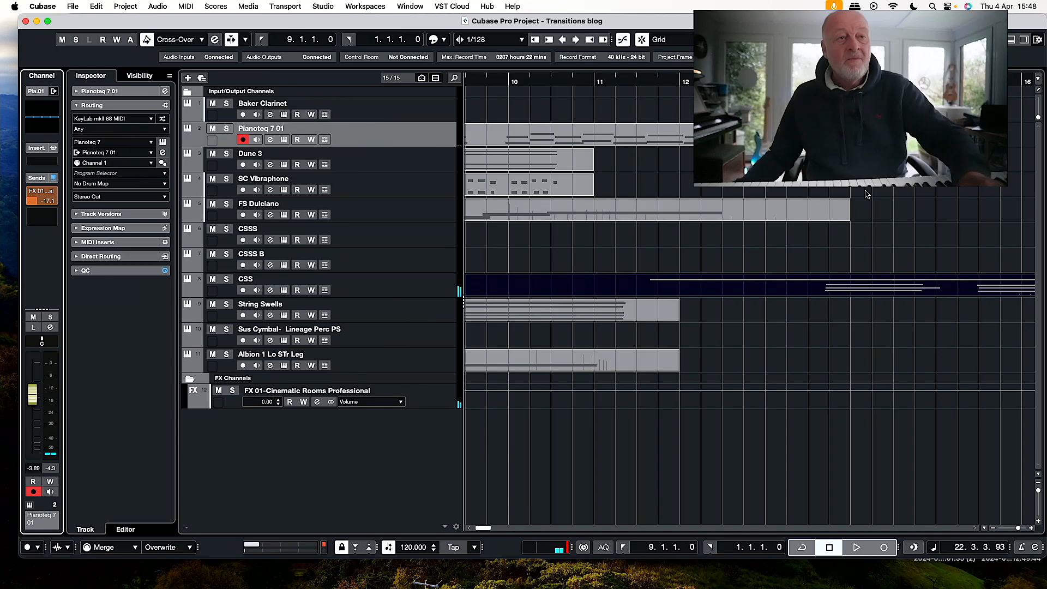
Record a sparse Pianoteq 7 01 line over the CSS strings, continuing to about bar 22.
scroll(869, 195, "down", 10)
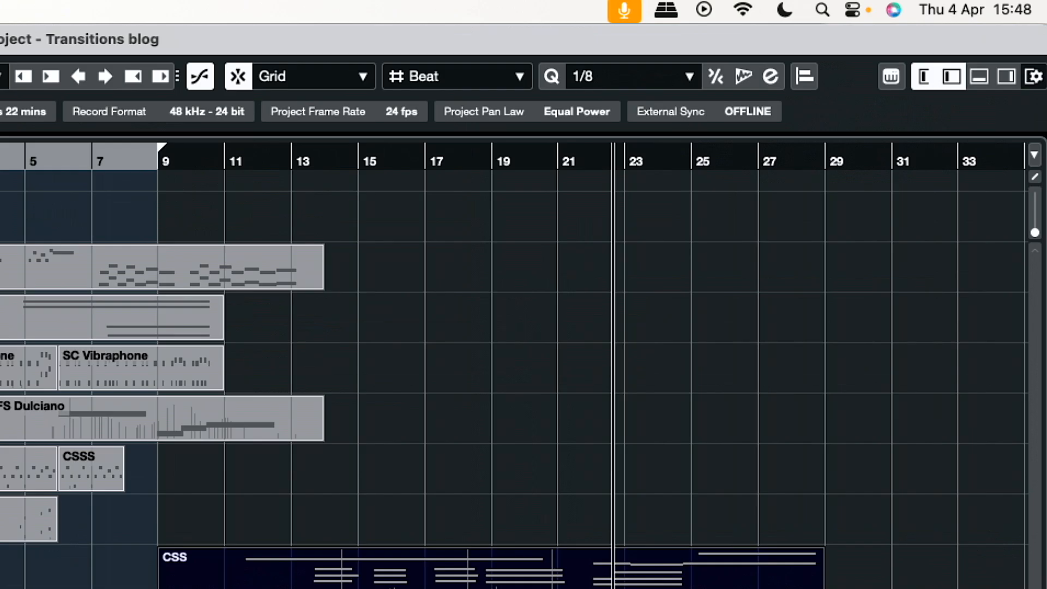
key("shift+KP_Multiply")
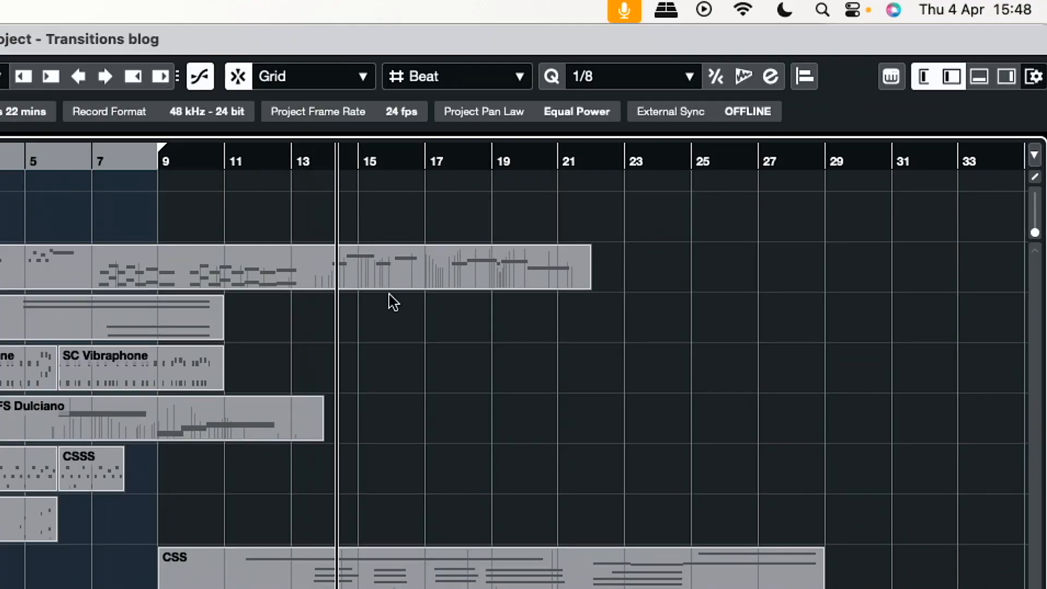
Split the Pianoteq 7 01 event just before bar 14 and render the second part in place as audio with a raised clip volume.
left_click(322, 271)
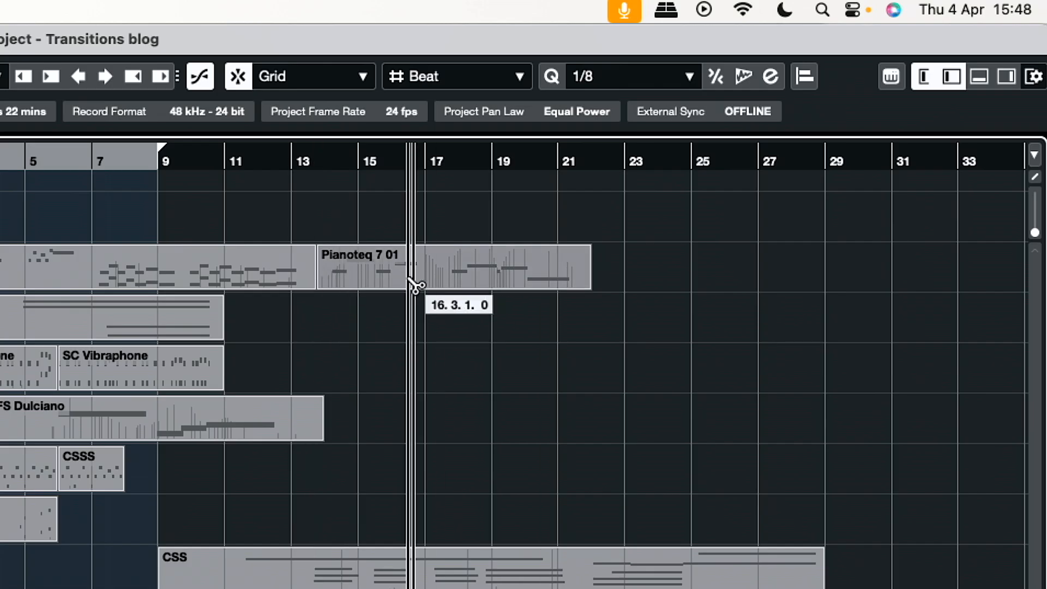
left_click(371, 271)
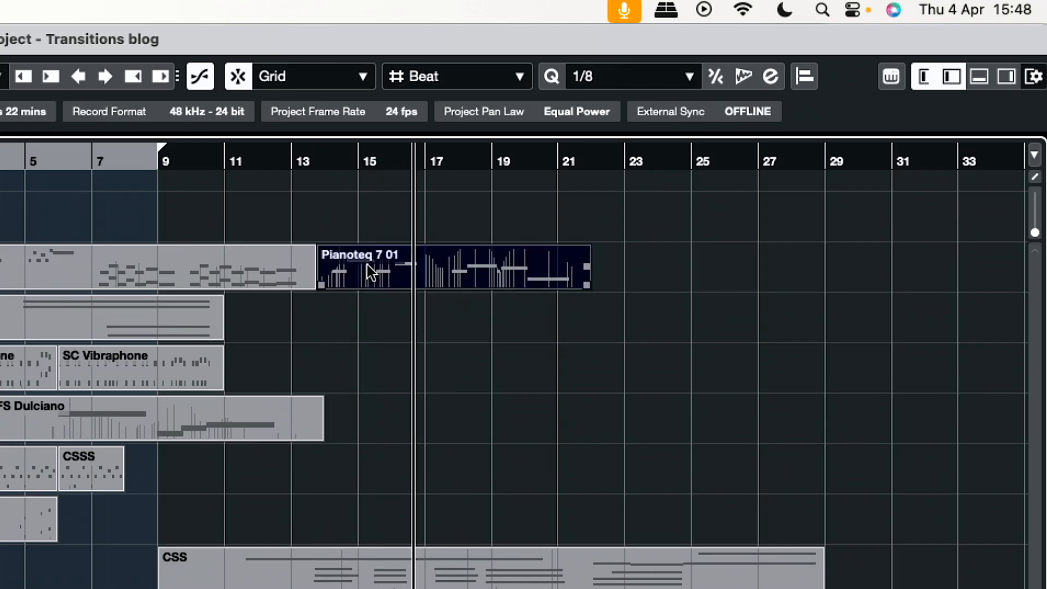
key("alt+r")
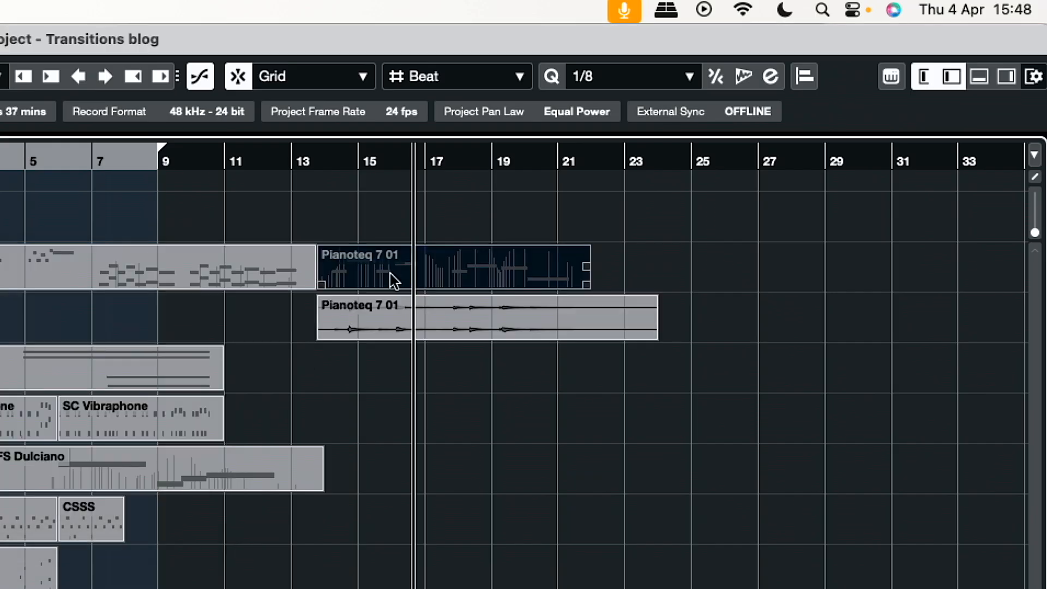
left_click_drag(491, 301, 493, 264)
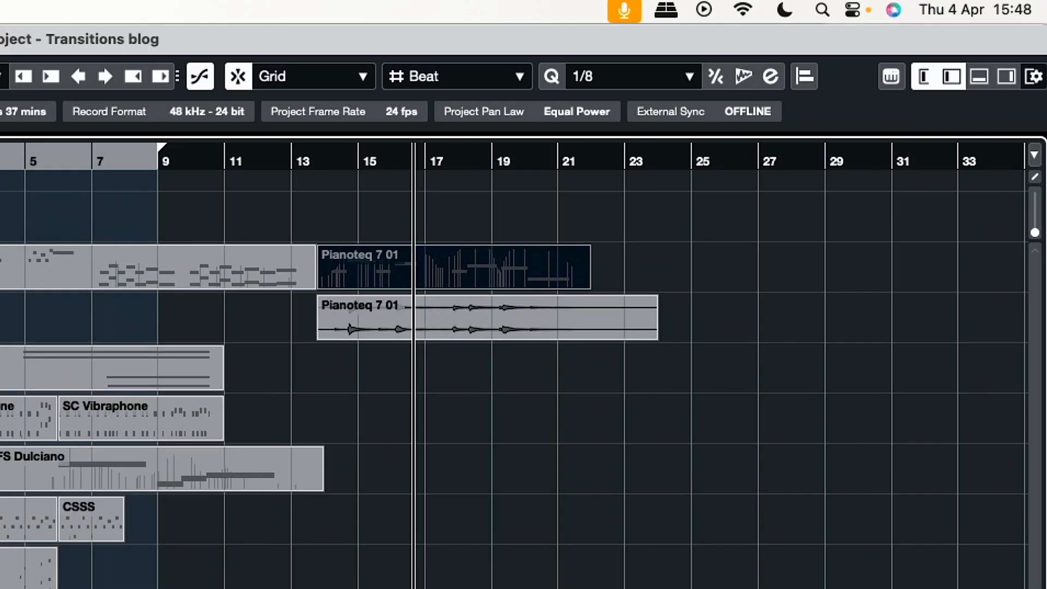
Play the arrangement from around bar 12 with the Baker Clarinet track armed and return the playhead to bar 19.
left_click(263, 160)
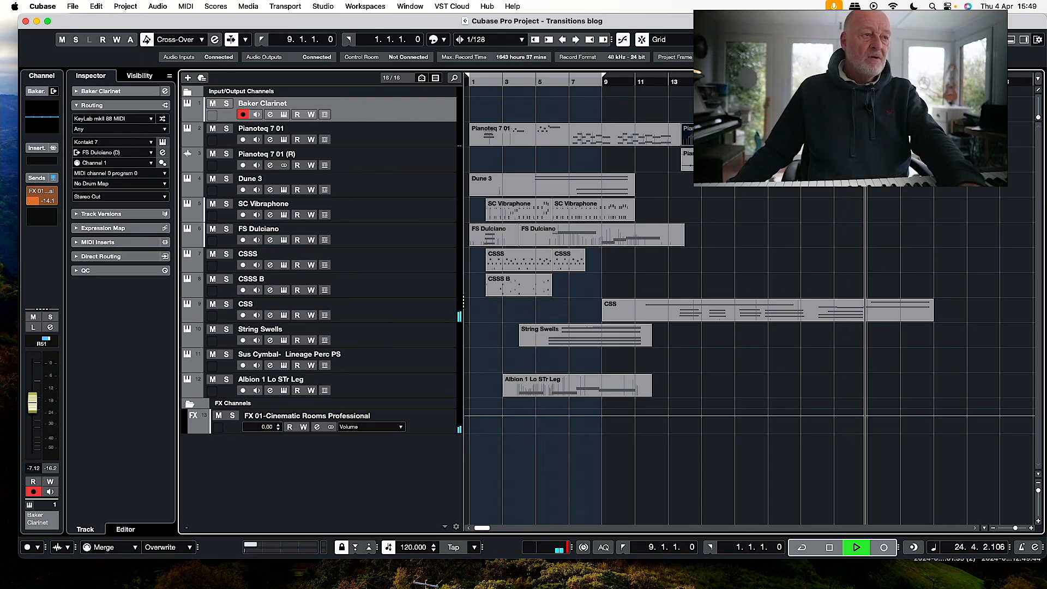
key("space")
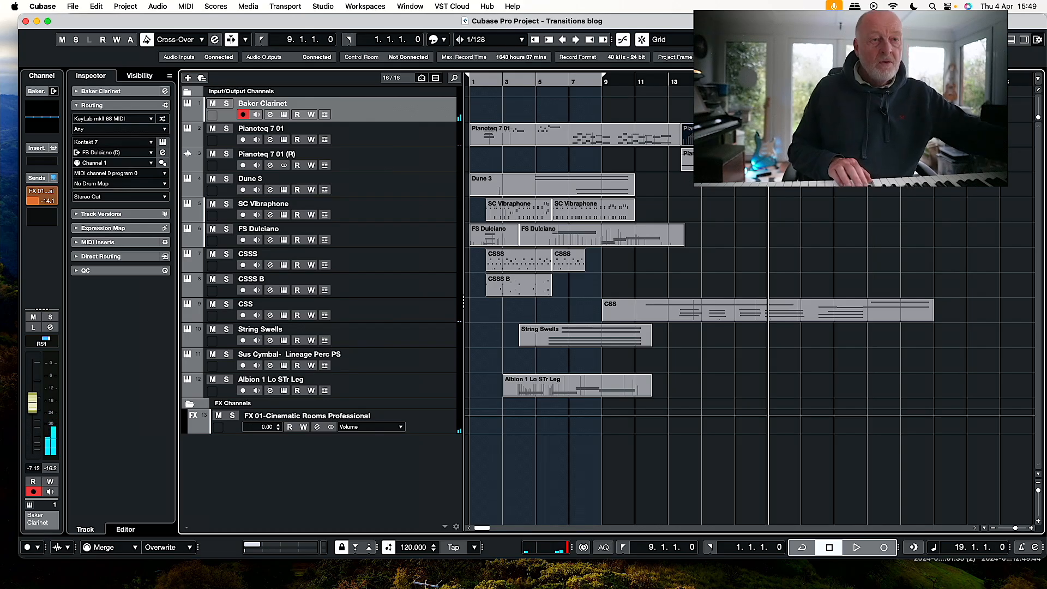
Try a Baker Clarinet take from bar 19 to past bar 25 and reset the playhead to the last beat of bar 18.
key("KP_Multiply")
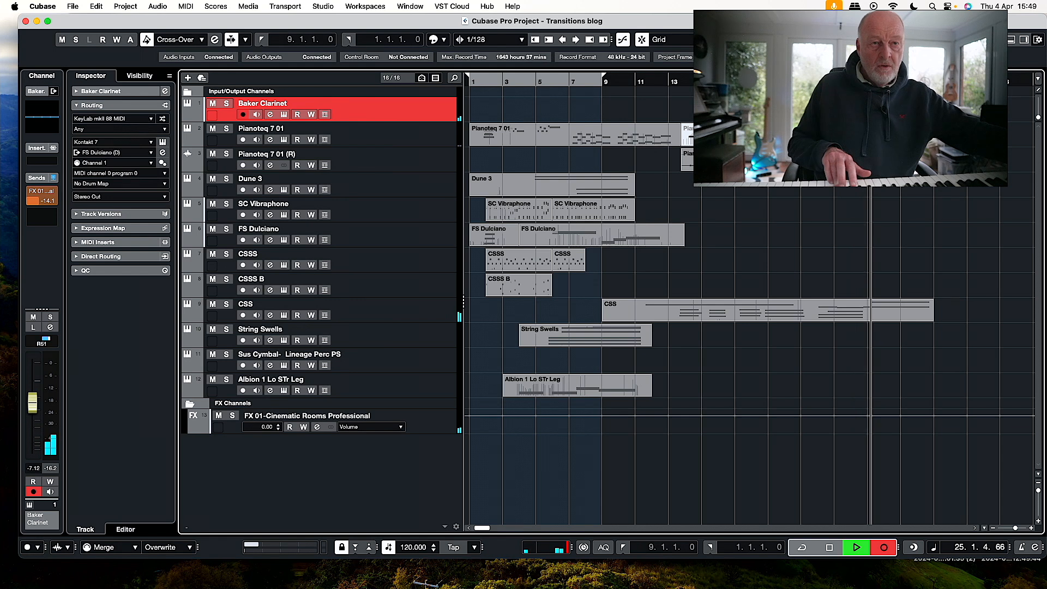
key("space")
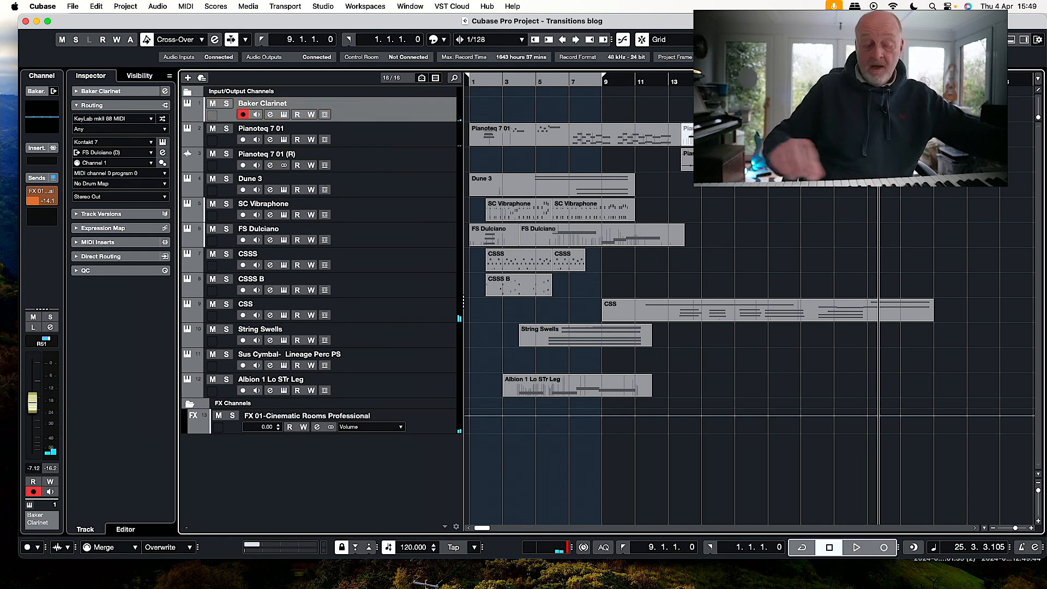
key("KP_0")
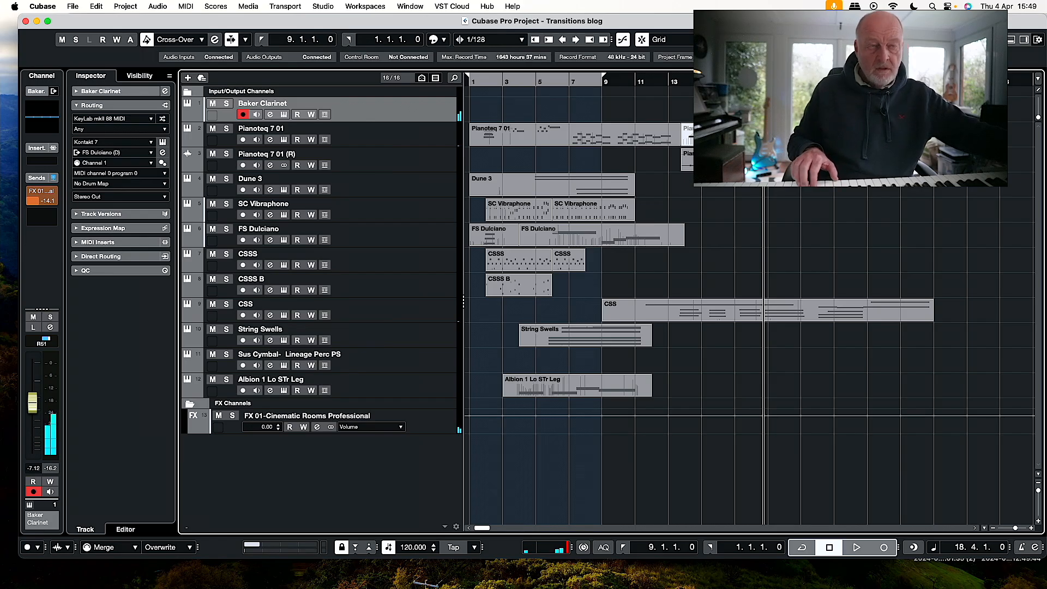
Record a Baker Clarinet part from the last beat of bar 18 past bar 28, extending the CSS event's end to about bar 35 meanwhile.
key("KP_Multiply")
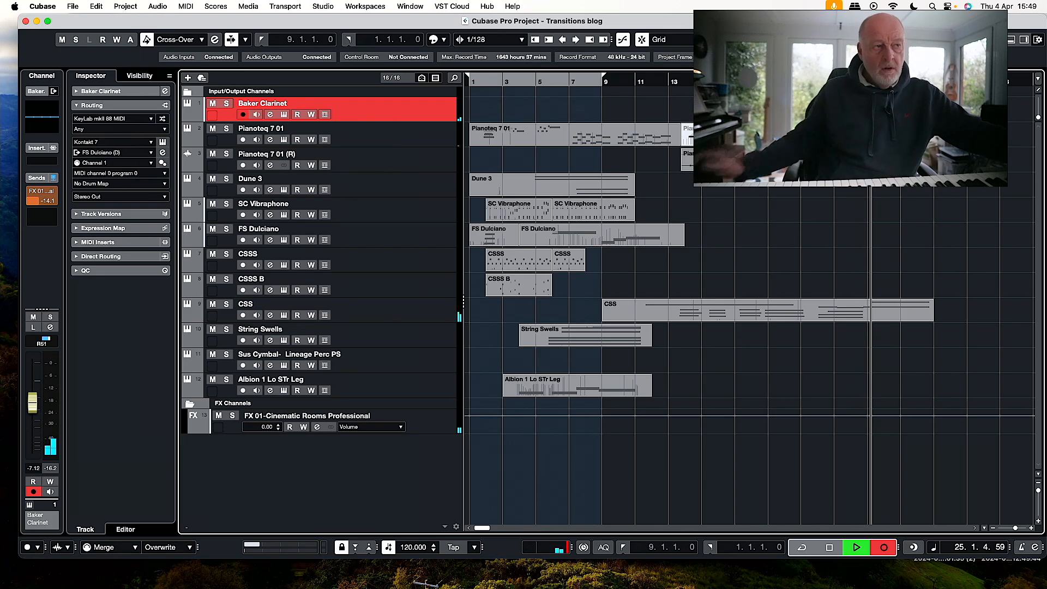
scroll(950, 220, "right", 1)
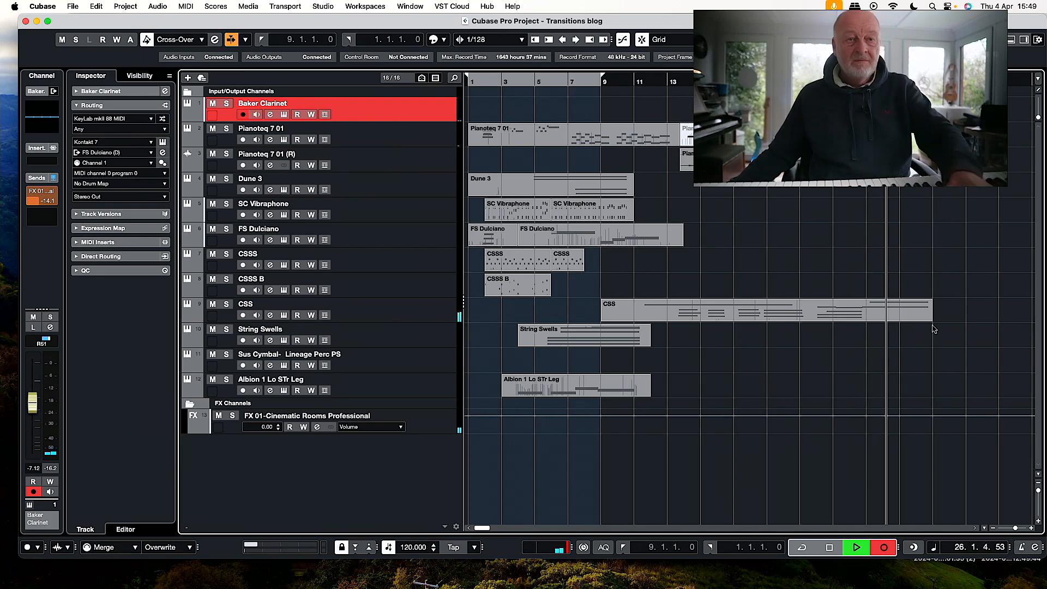
left_click(930, 320)
left_click_drag(930, 320, 1030, 320)
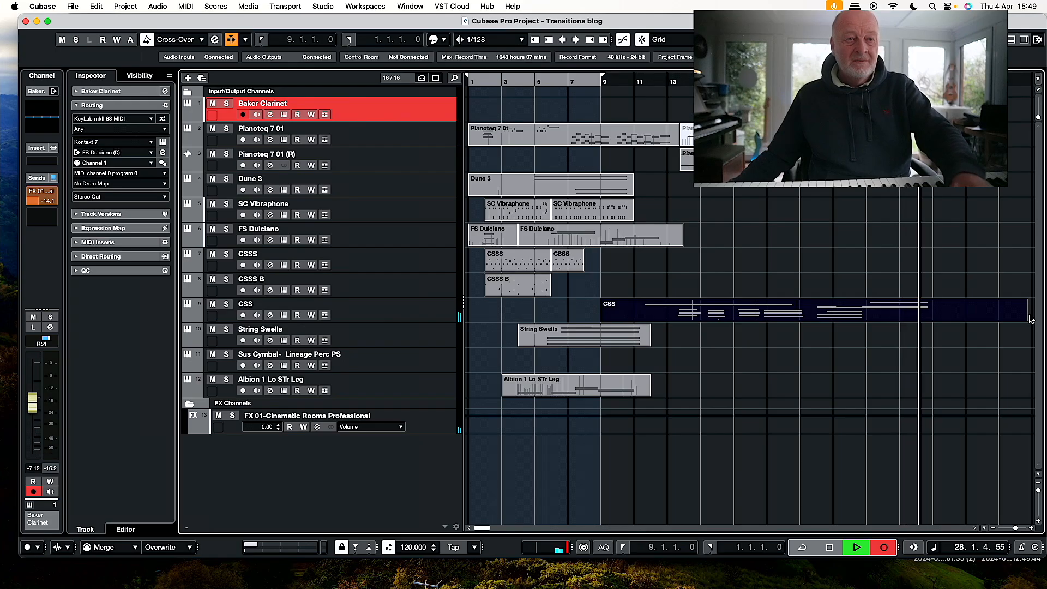
key("space")
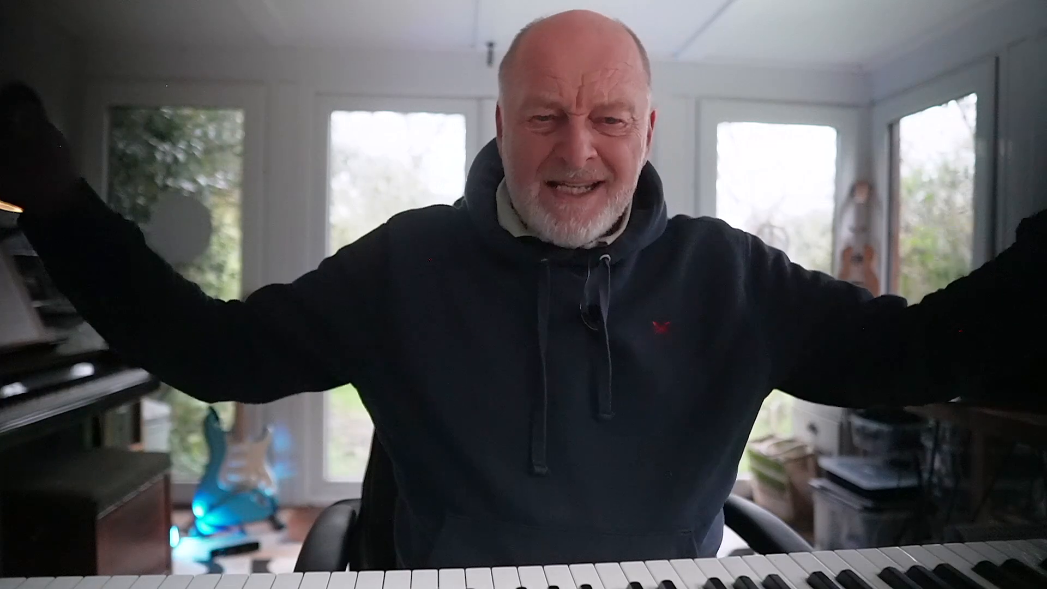
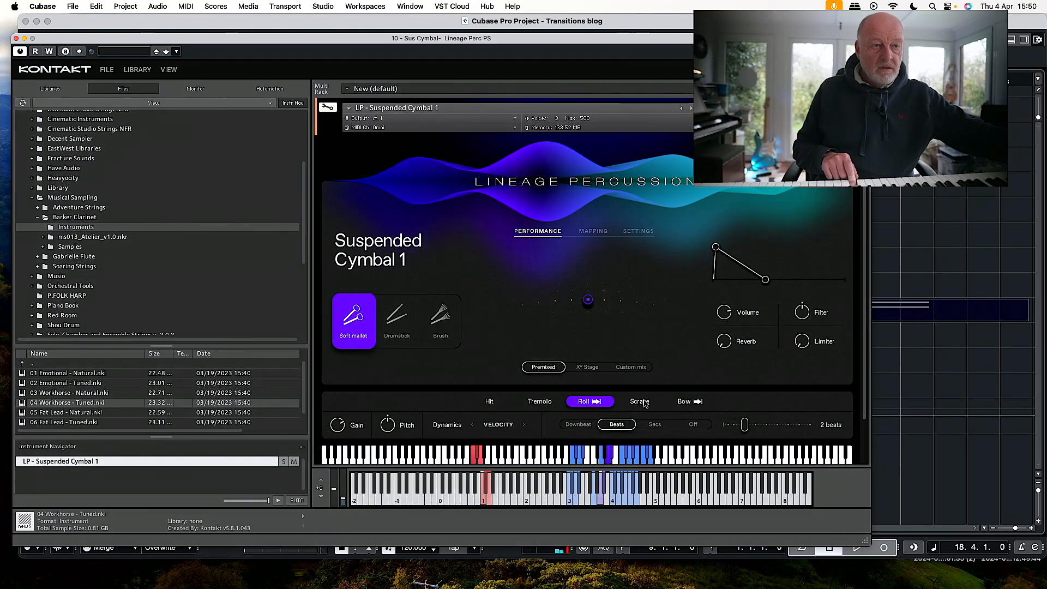
Set the Suspended Cymbal 1 roll to 3 beats and record a cymbal part from the last beat of bar 18 past bar 25.
left_click_drag(744, 426, 757, 426)
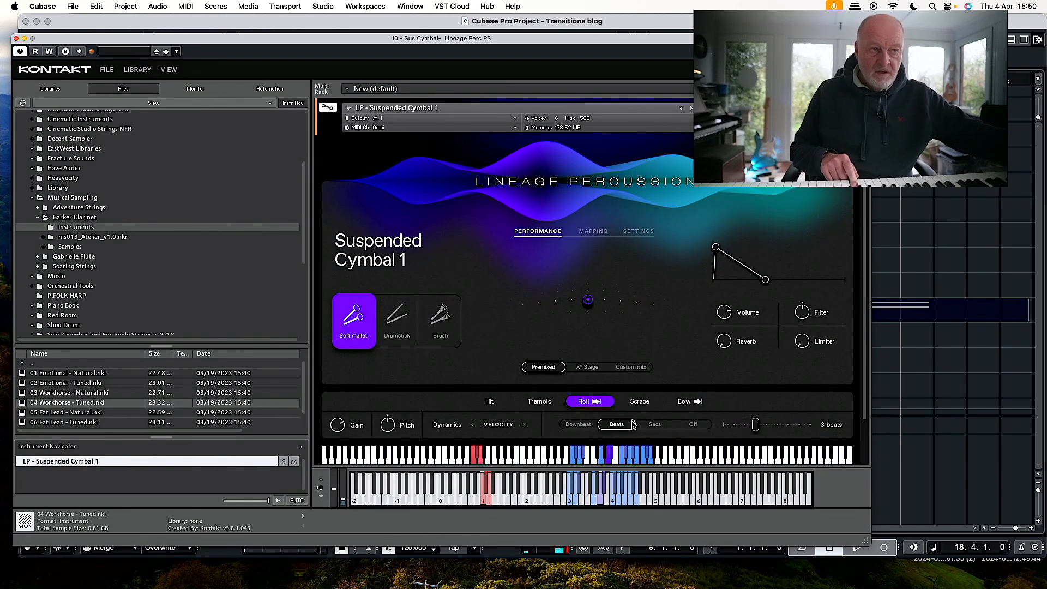
left_click(16, 39)
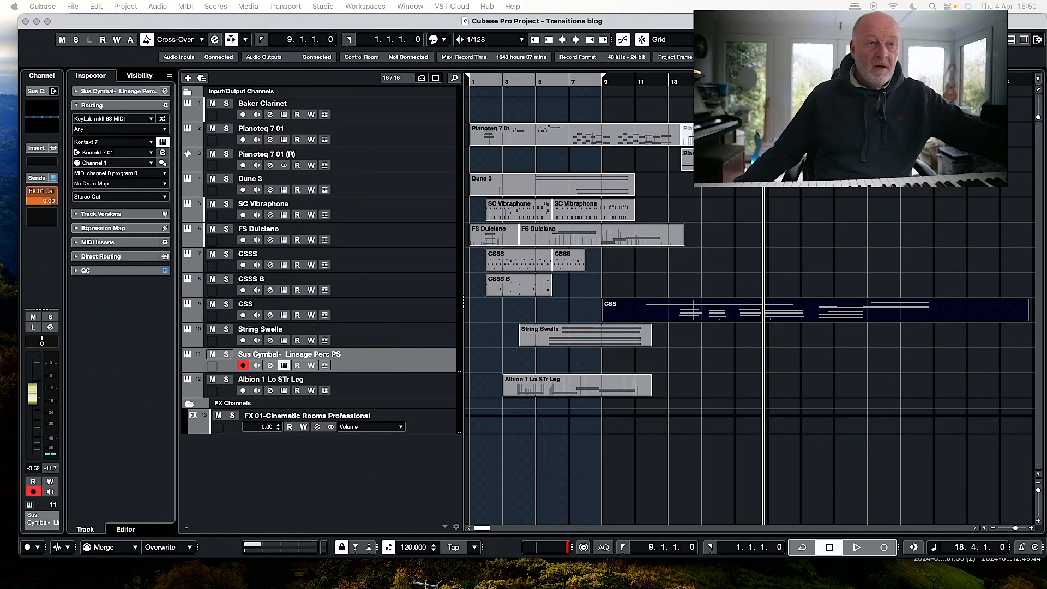
left_click(799, 216)
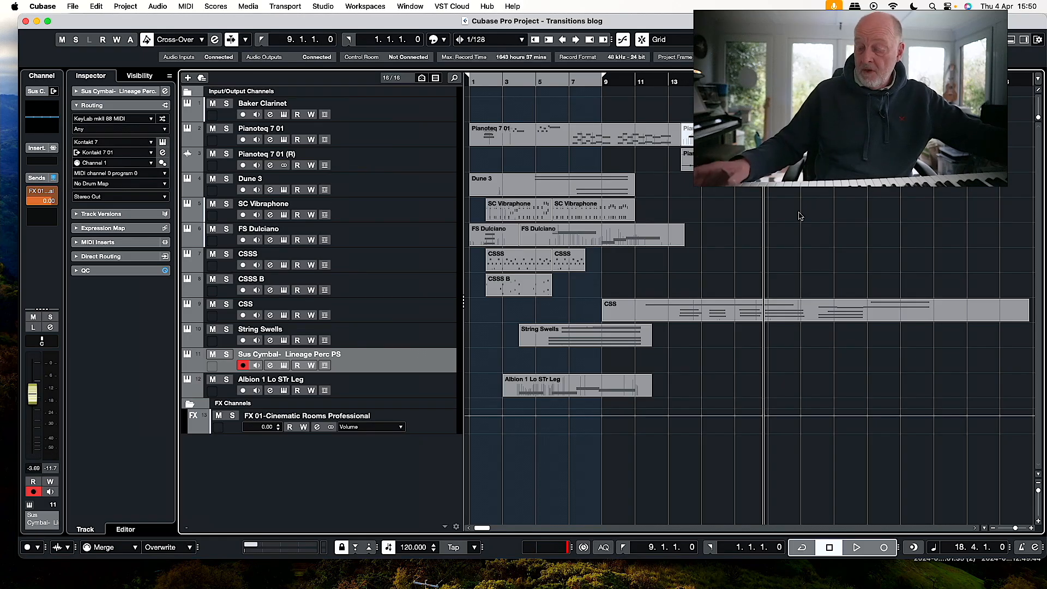
key("KP_Multiply")
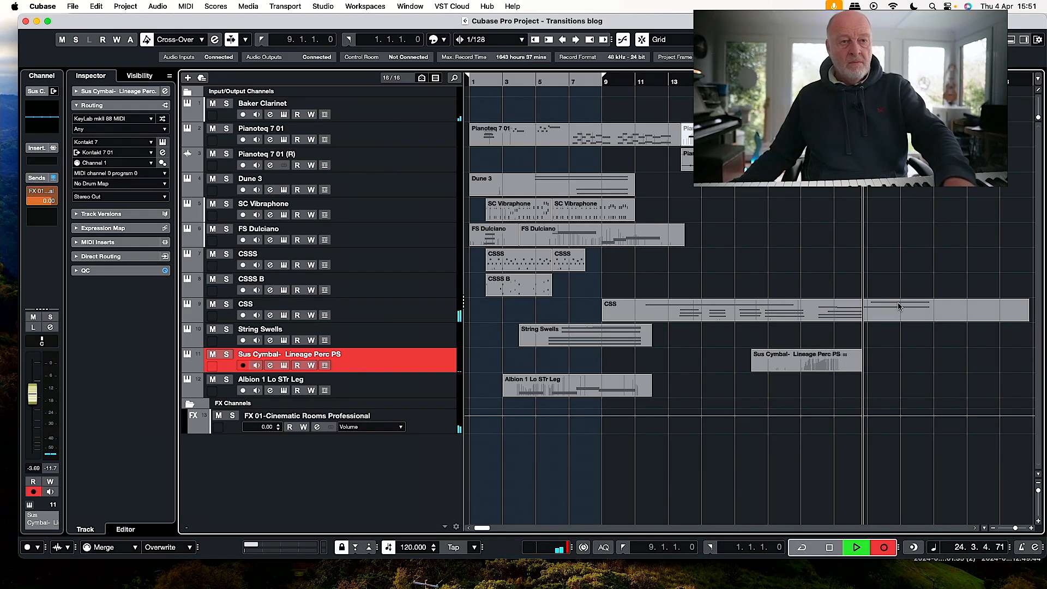
key("space")
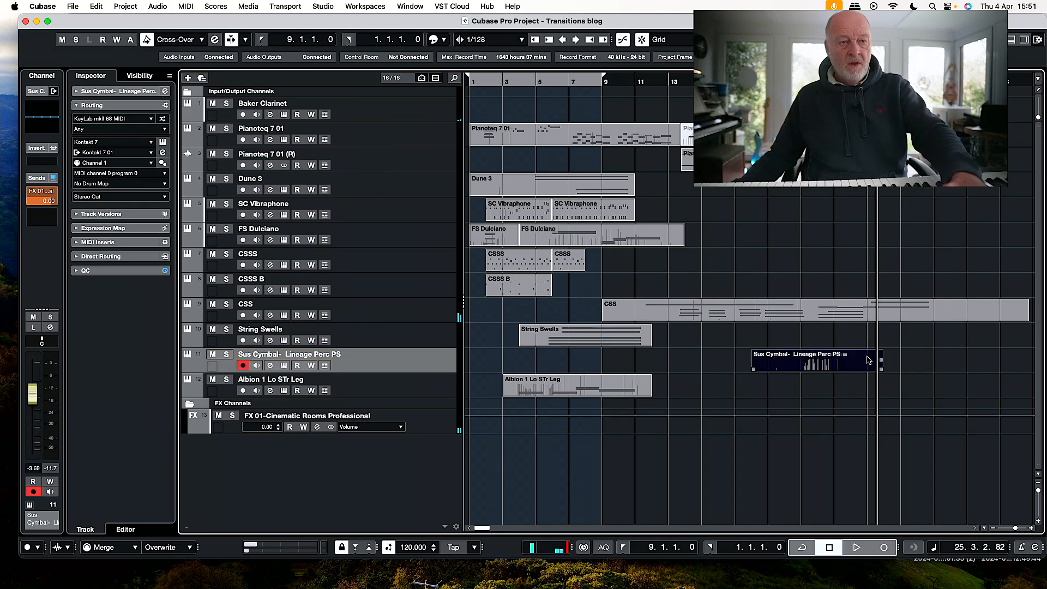
Render the Sus Cymbal part in place as audio and move the rendered event to start around bar 23.
key("alt+r")
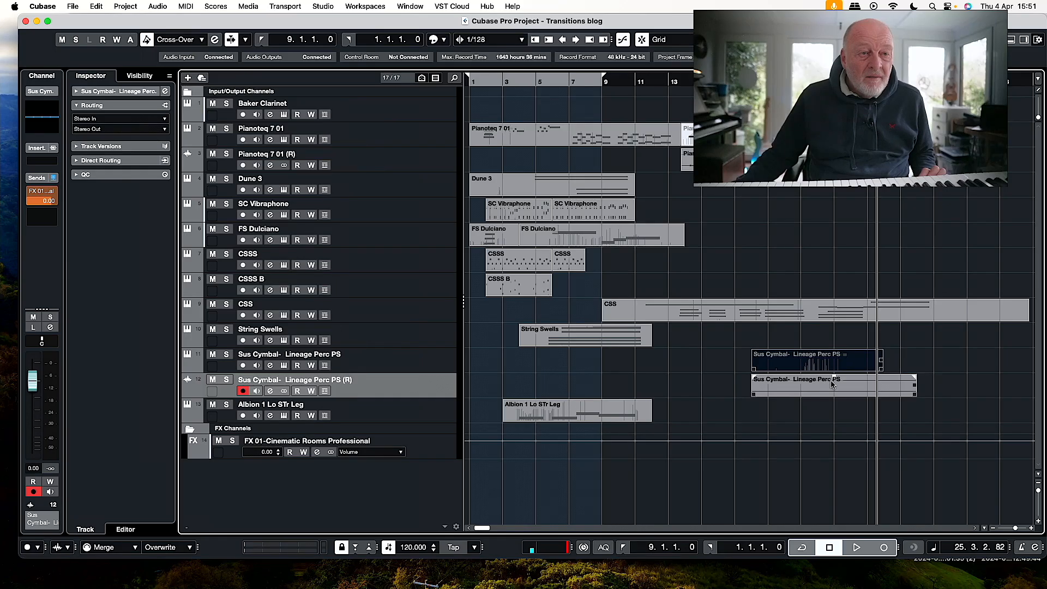
left_click_drag(835, 315, 839, 174)
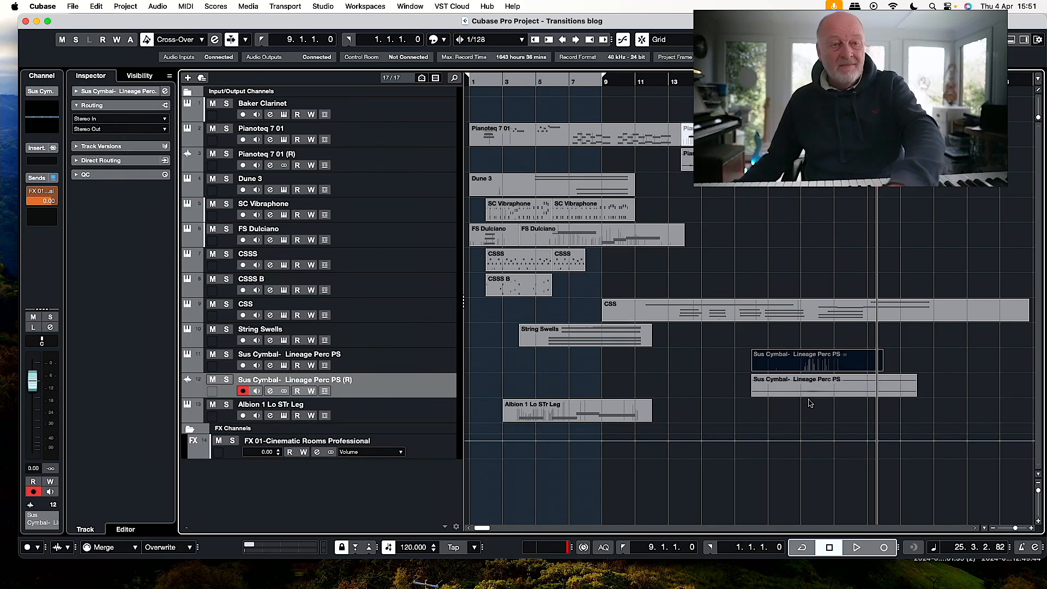
left_click_drag(814, 393, 897, 393)
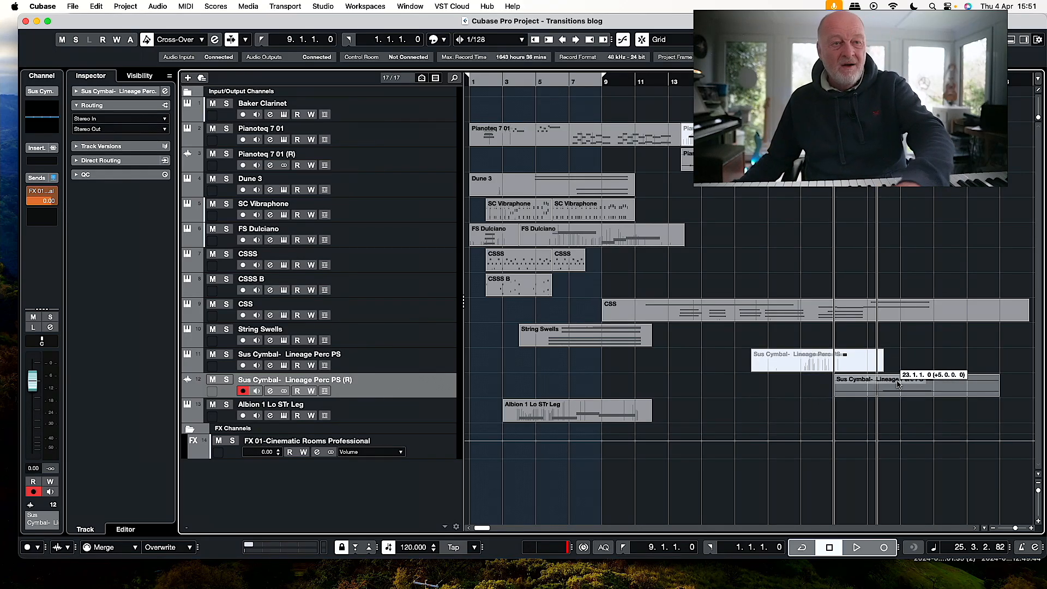
Play the arrangement from bar 22 while moving the rendered Sus Cymbal event earlier to start just before bar 22.
left_click(821, 357)
left_click(821, 82)
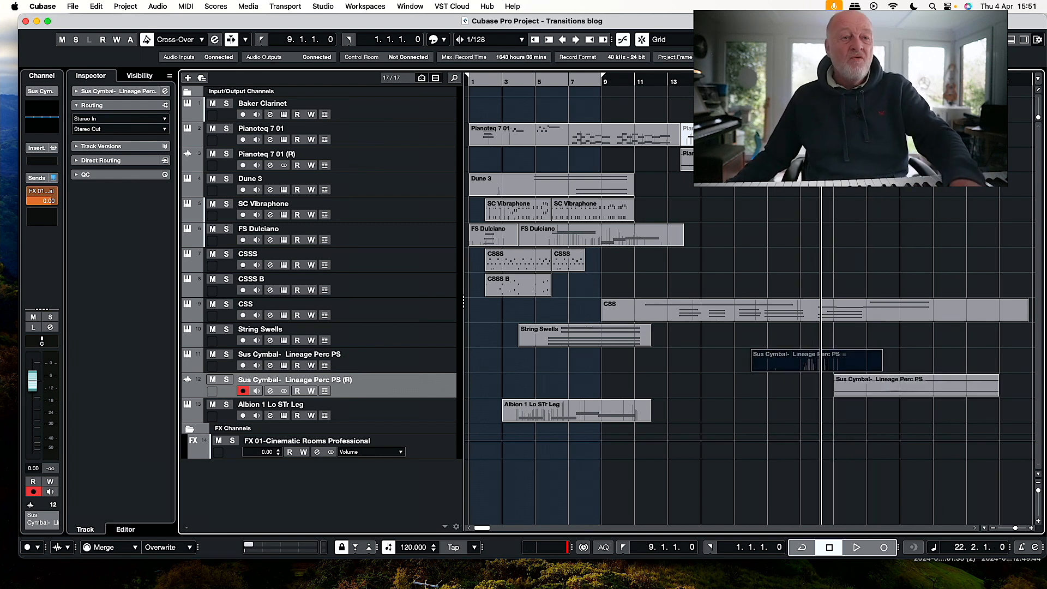
key("space")
left_click_drag(891, 389, 871, 390)
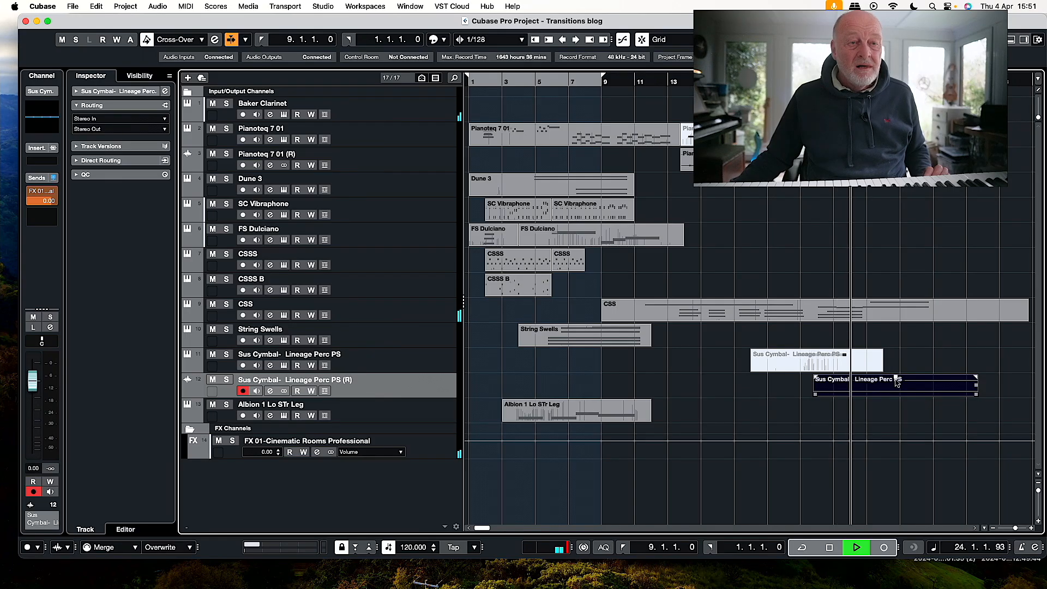
left_click_drag(897, 378, 896, 377)
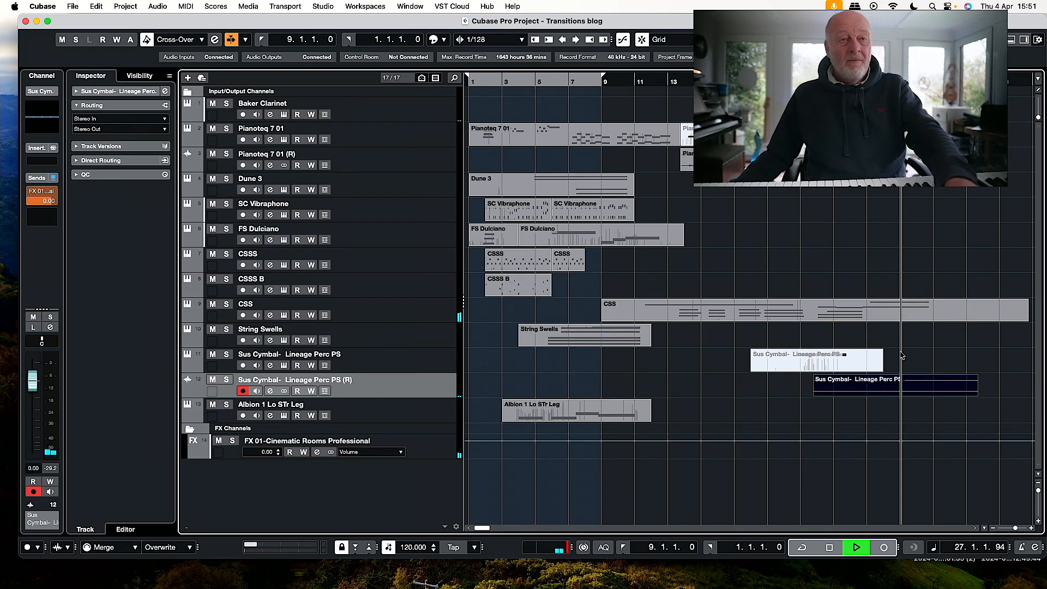
key("space")
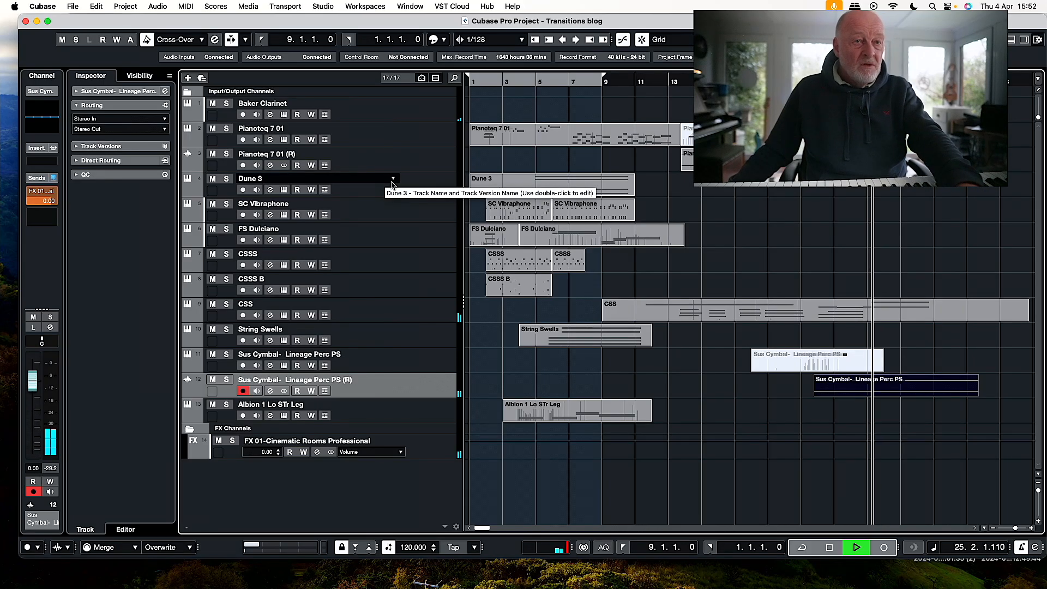
Stop playback, set the left locator to bar 25 and arm the CSSS track for recording.
key("space")
key("KP_Subtract")
key("super+KP_1")
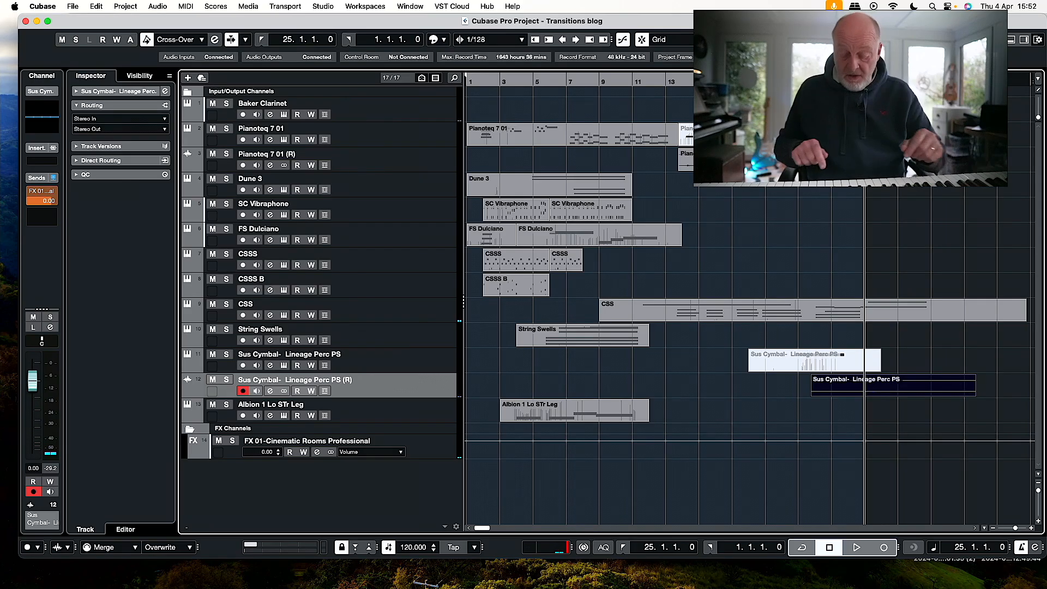
left_click(400, 140)
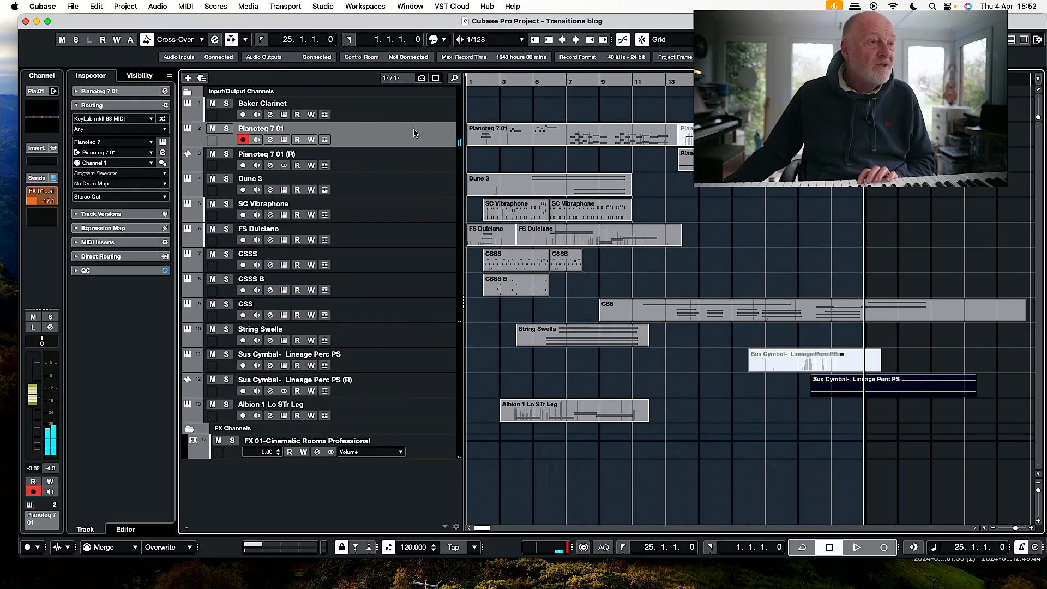
left_click(419, 257)
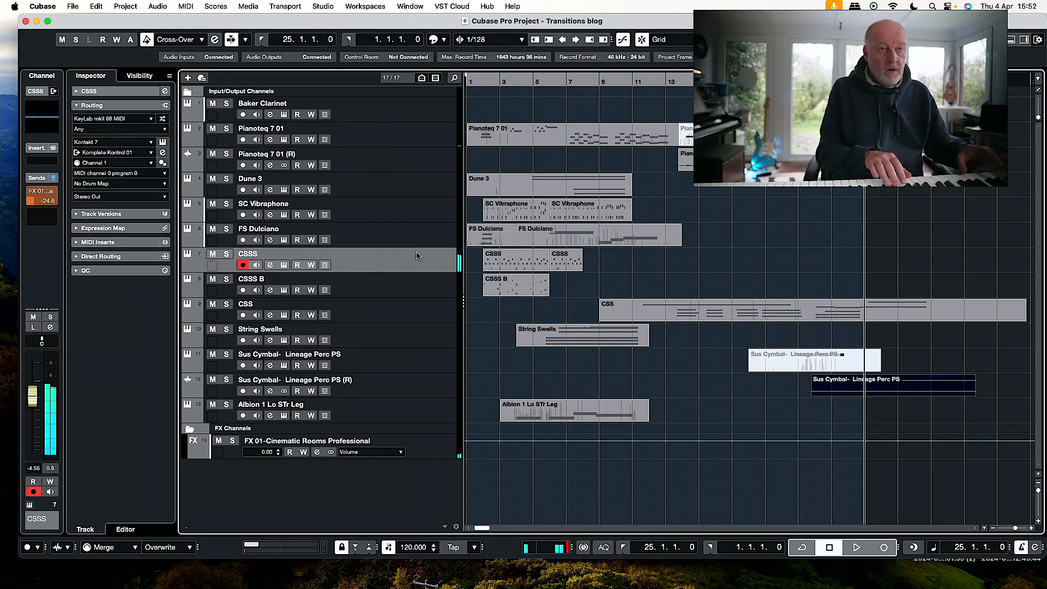
Discard a short CSSS take and record a CSSS part from bar 25 past bar 36.
key("KP_Multiply")
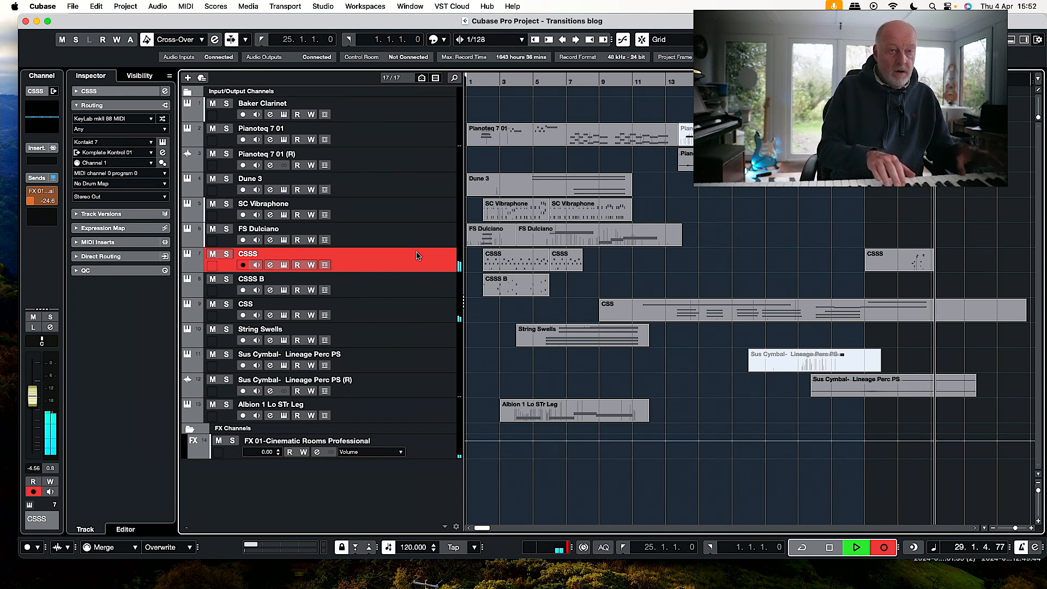
key("space")
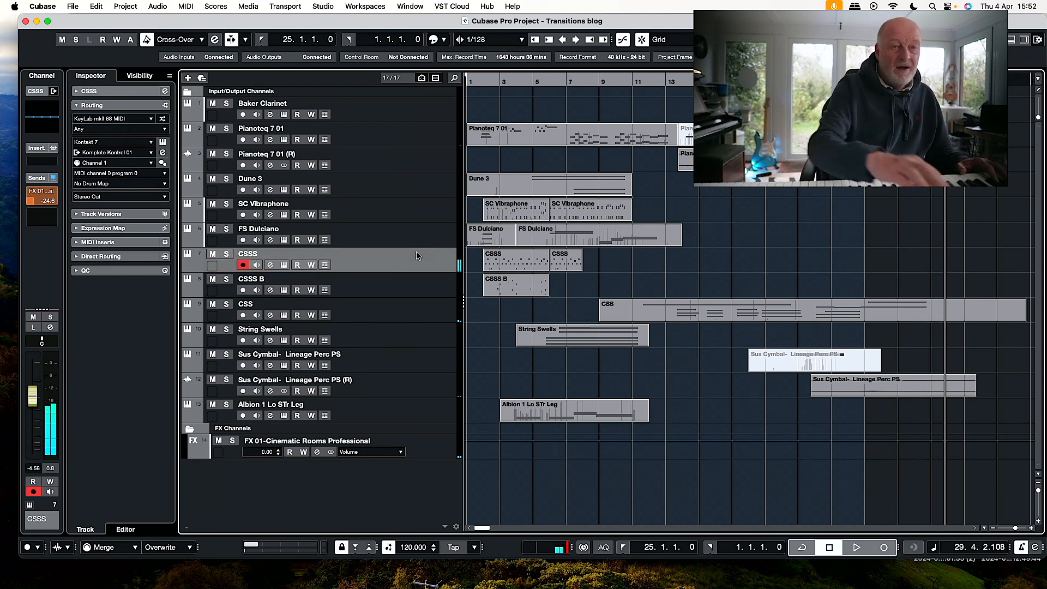
key("KP_Multiply")
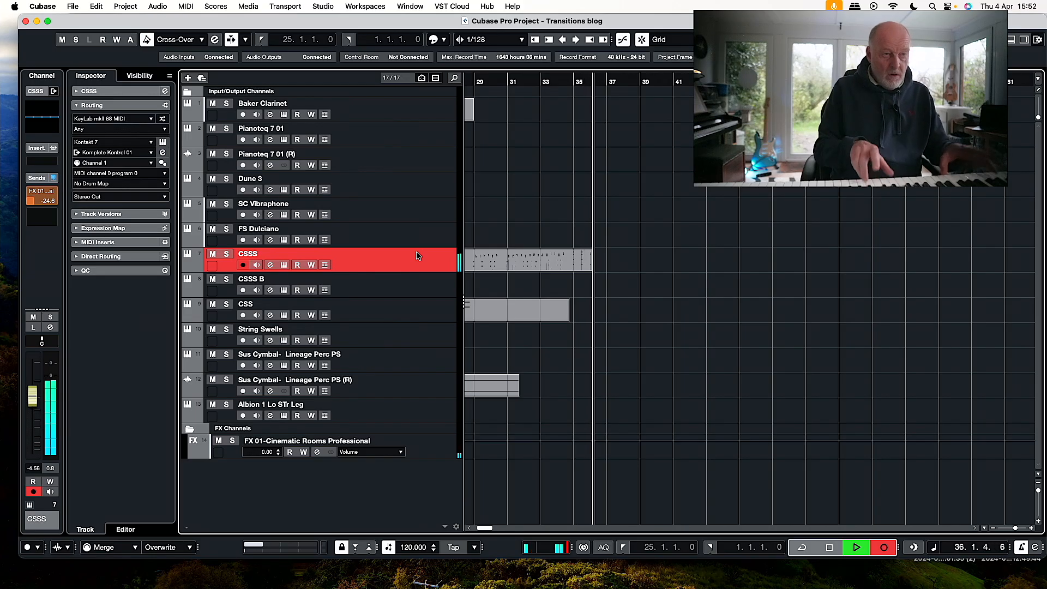
key("space")
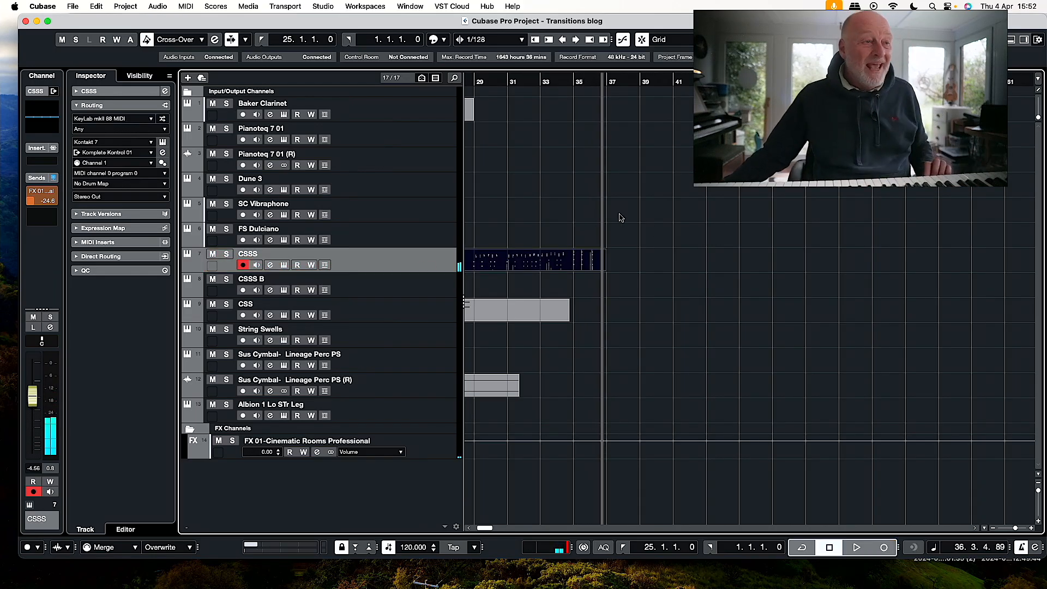
Play the new CSSS part from bar 25 to nearly bar 28.
scroll(620, 218, "left", 3)
left_click(501, 81)
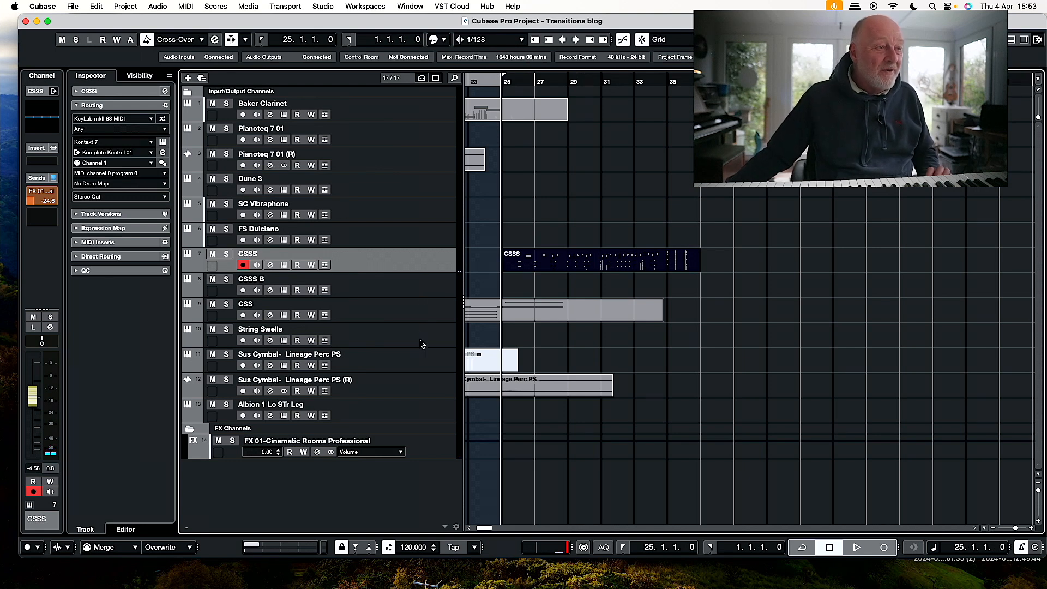
key("space")
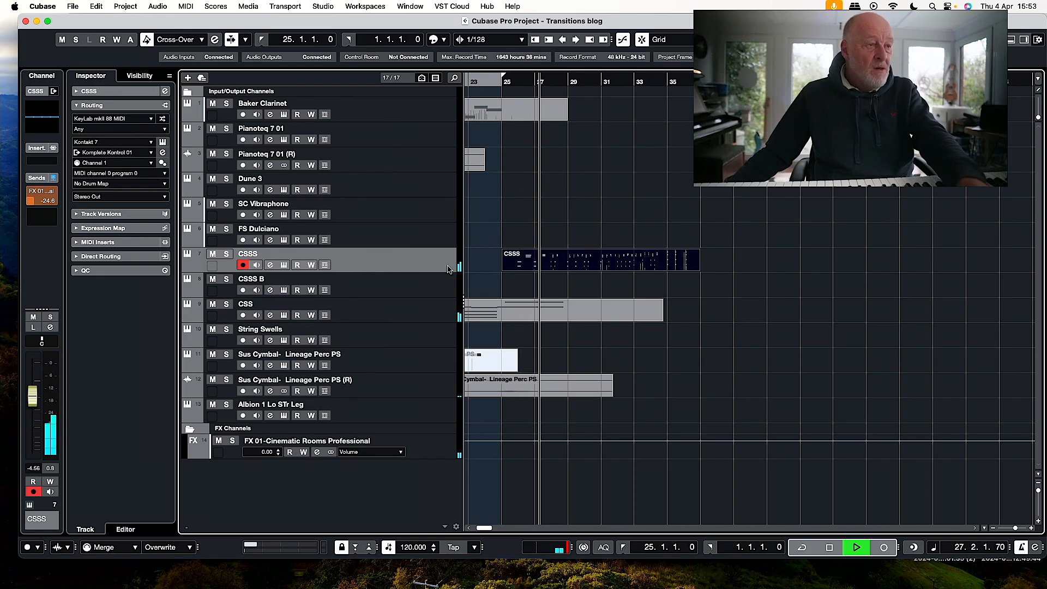
key("space")
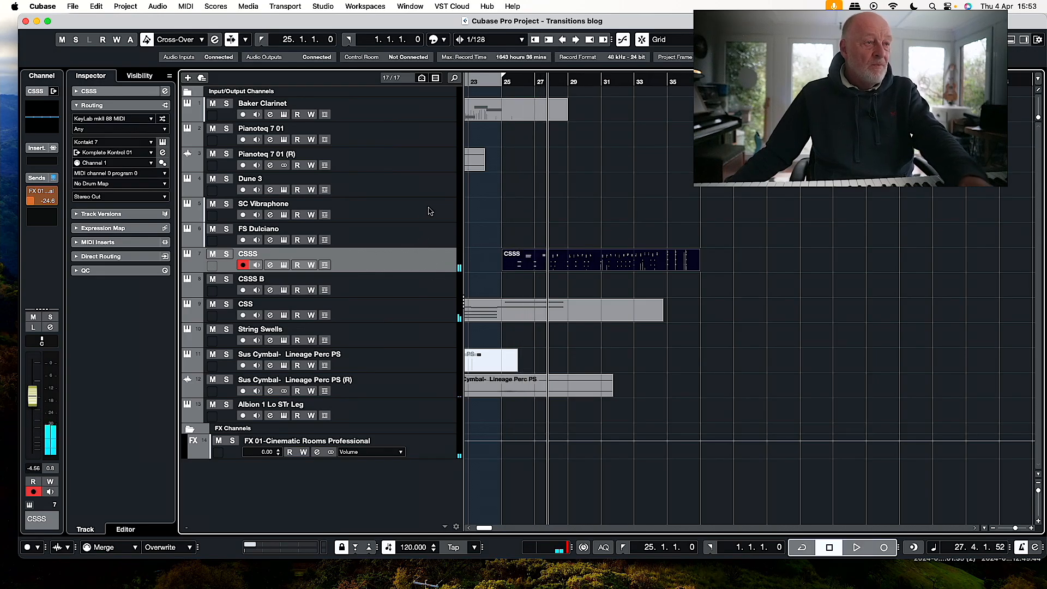
Arm the SC Vibraphone track and try a brief take from bar 25.
left_click(429, 211)
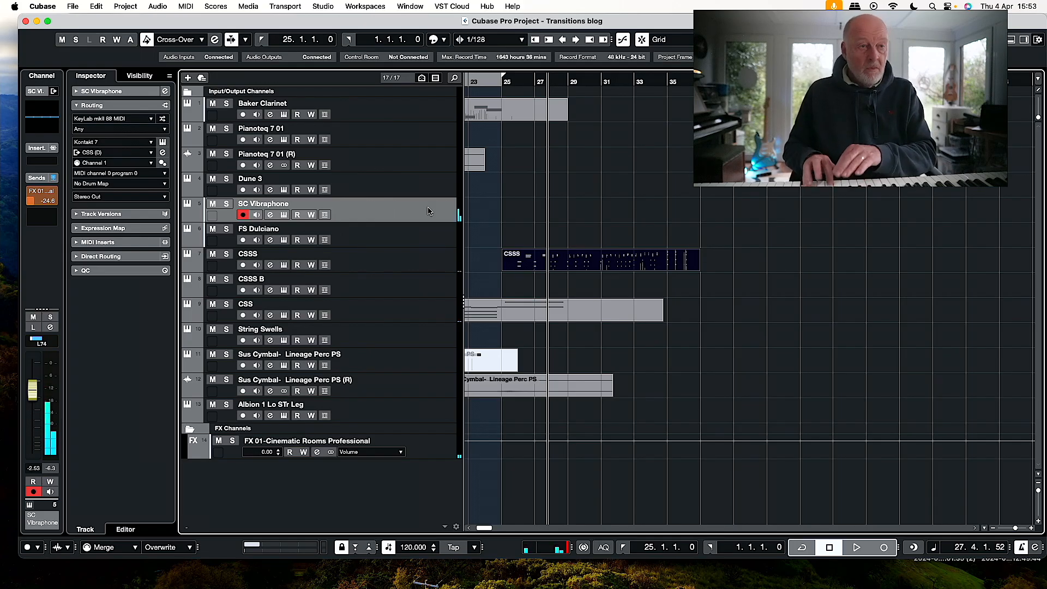
key("KP_1")
key("KP_Multiply")
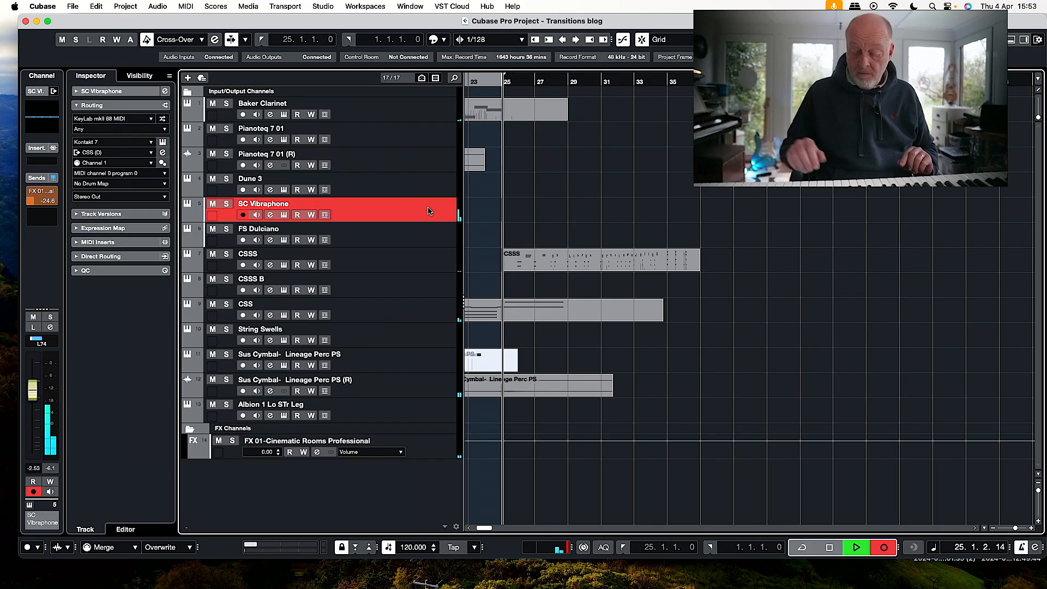
key("space")
Play the earlier section around bar 6 to hear the existing SC Vibraphone part.
scroll(574, 198, "left", 10)
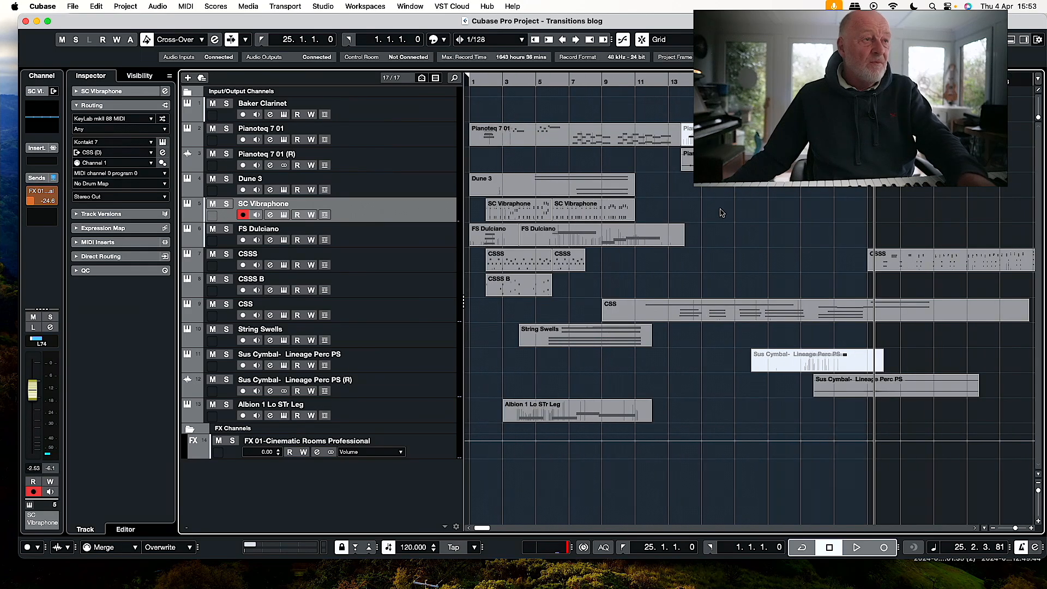
left_click(522, 79)
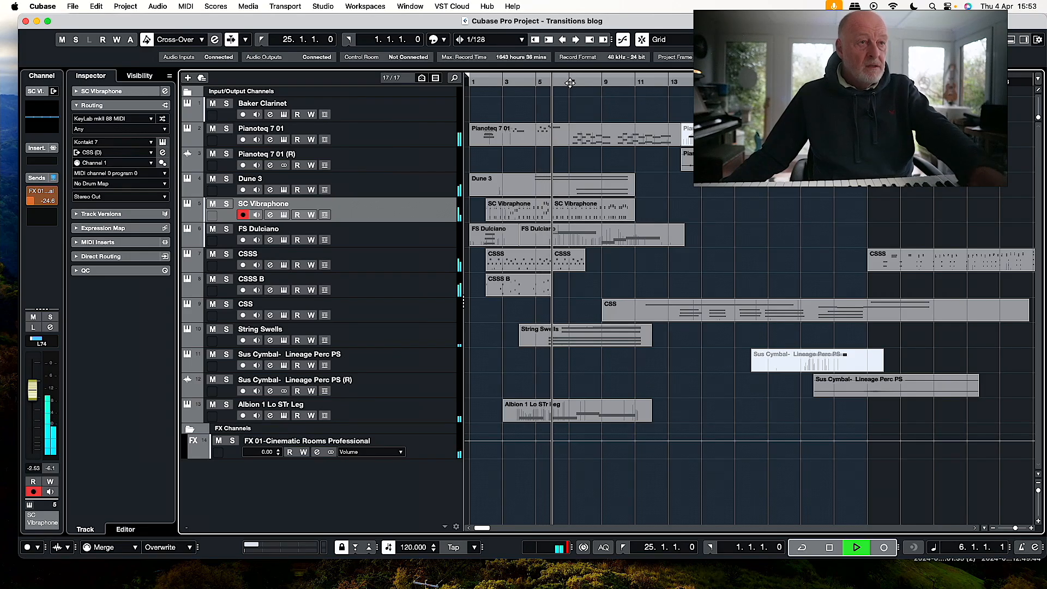
key("space")
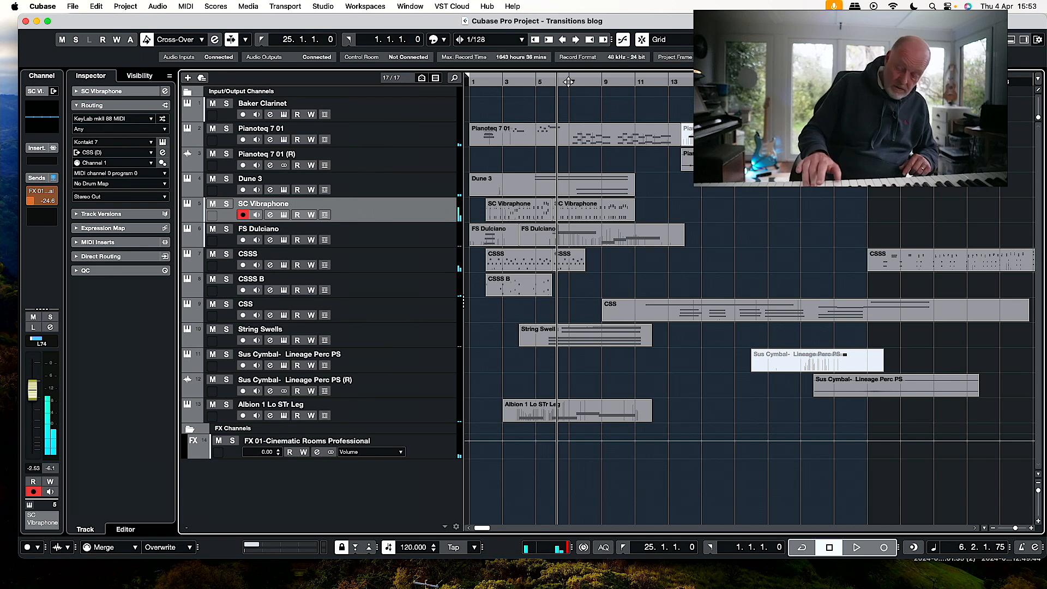
Try an SC Vibraphone take from bar 25 past bar 32 and undo it.
key("KP_Multiply")
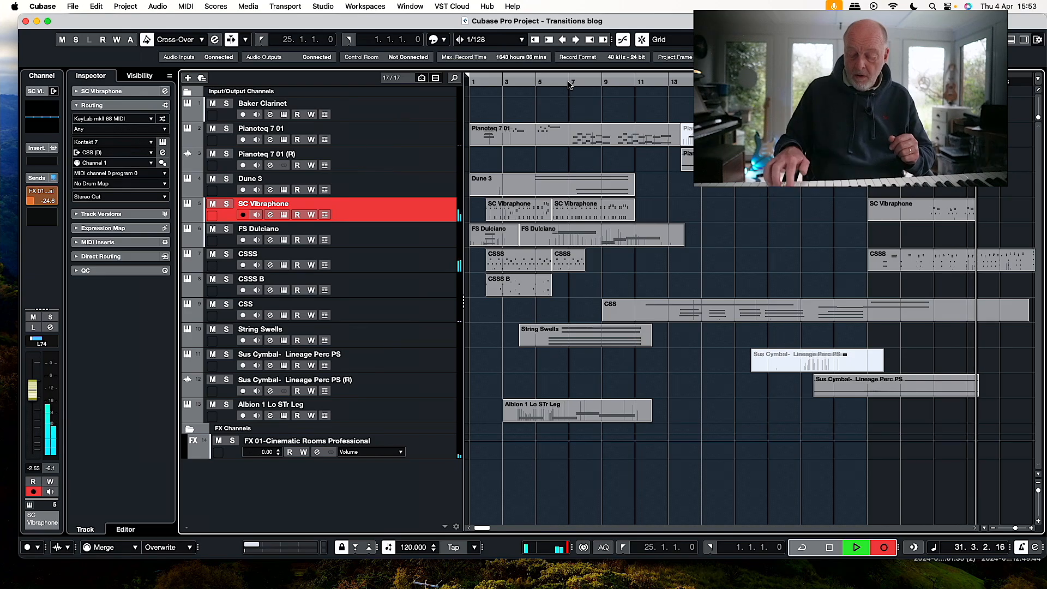
key("space")
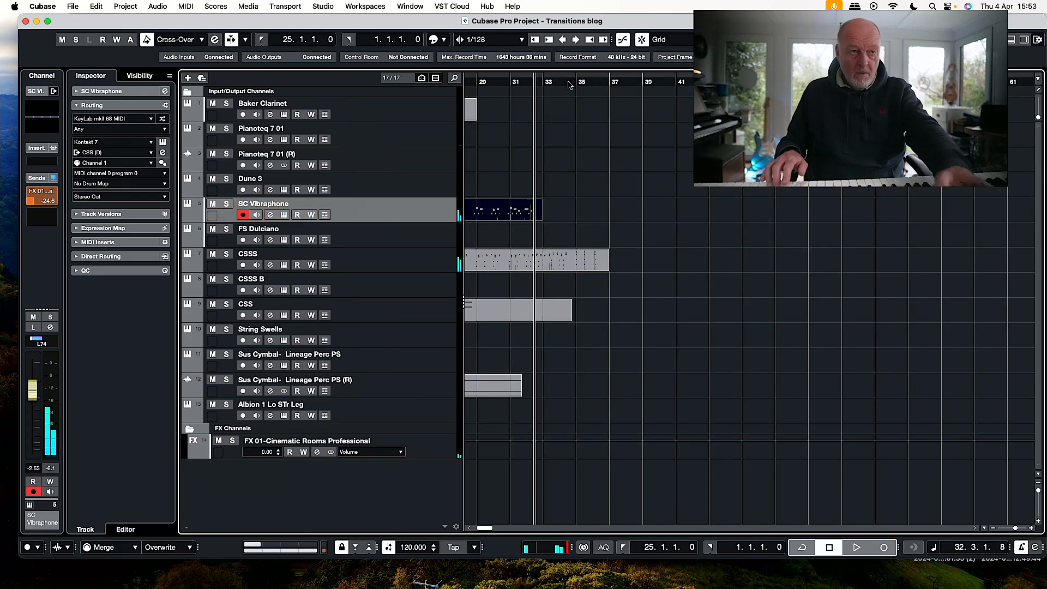
key("super+z")
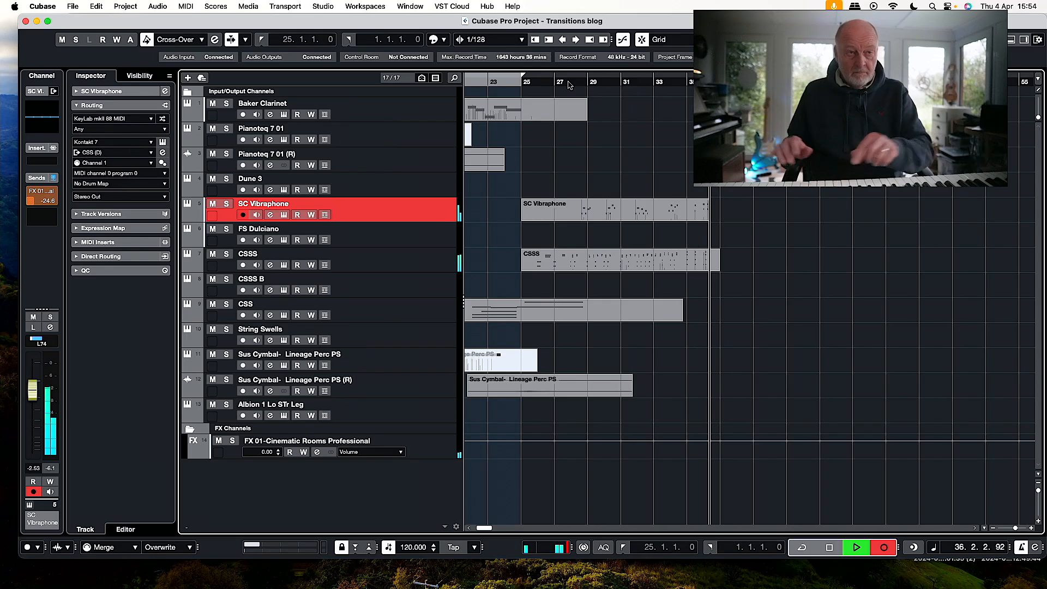
Try two more SC Vibraphone takes from bar 25, one past bar 36 and one past bar 31, and delete both.
key("space")
key("Delete")
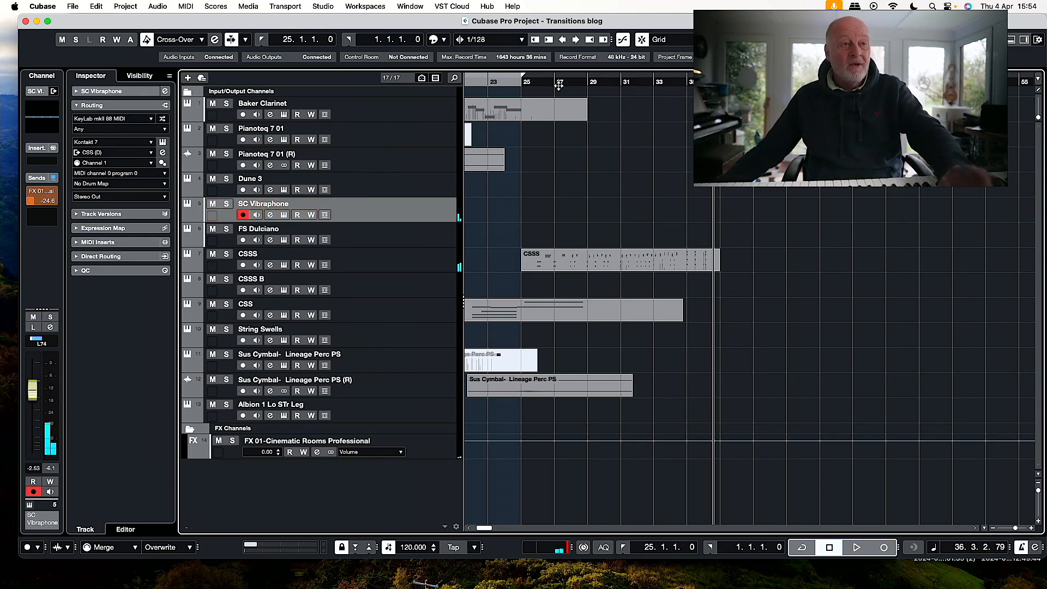
key("KP_Multiply")
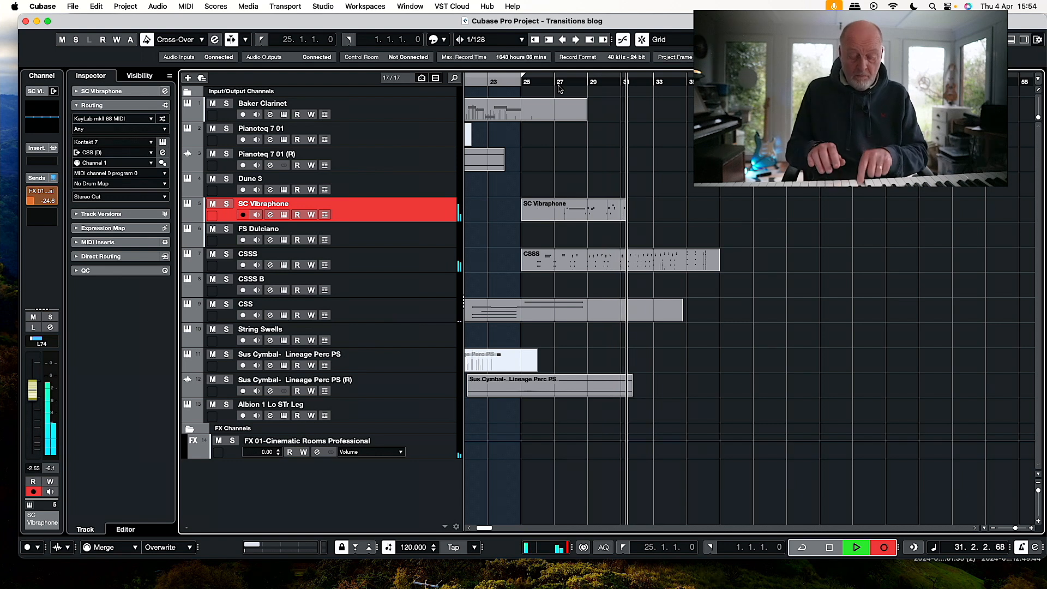
key("space")
key("Delete")
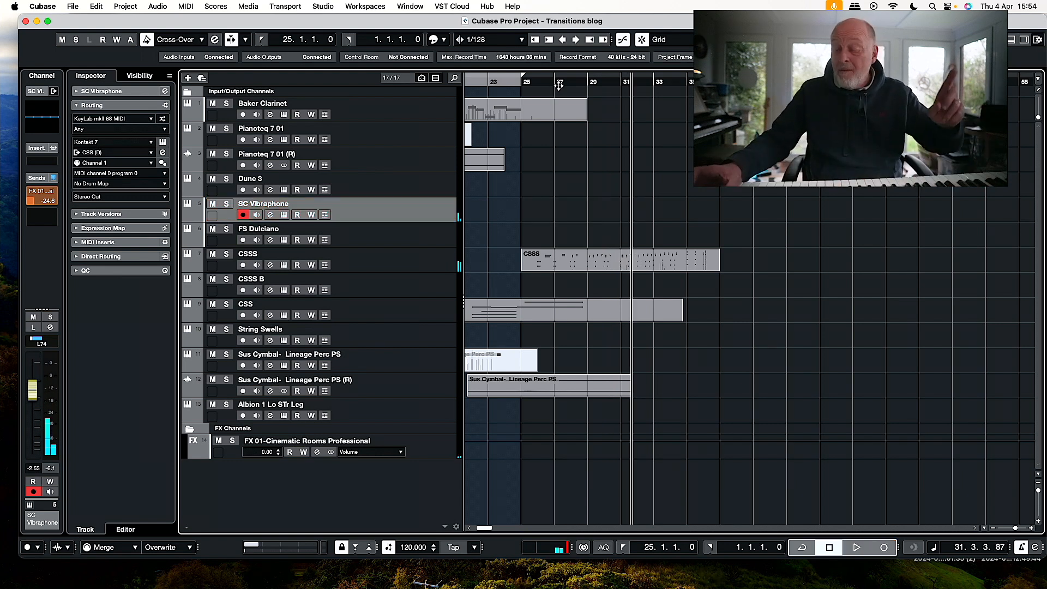
Record an SC Vibraphone part from bar 25 past bar 33.
key("KP_1")
key("KP_Multiply")
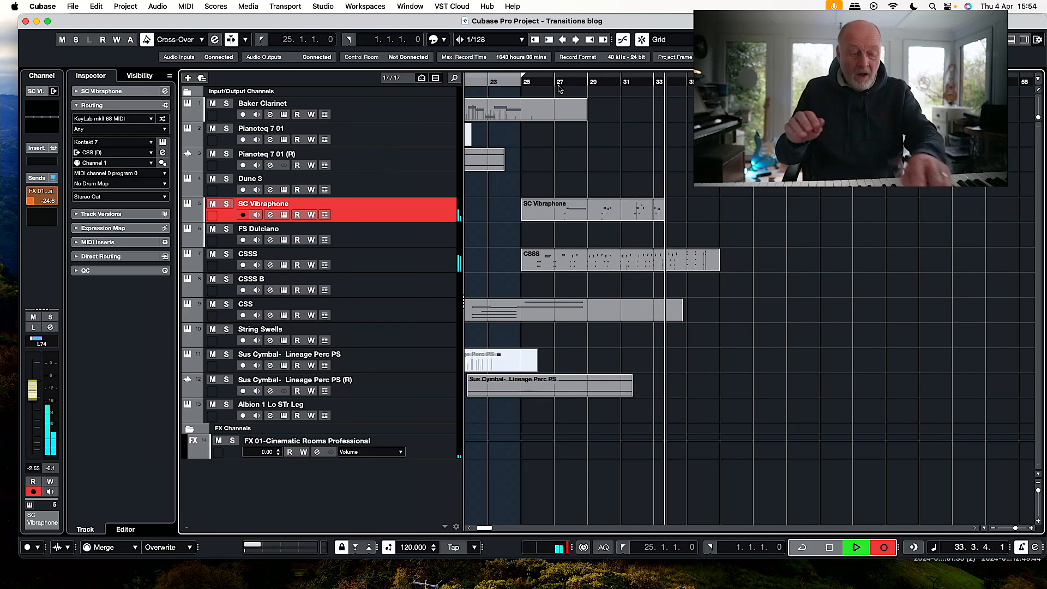
key("space")
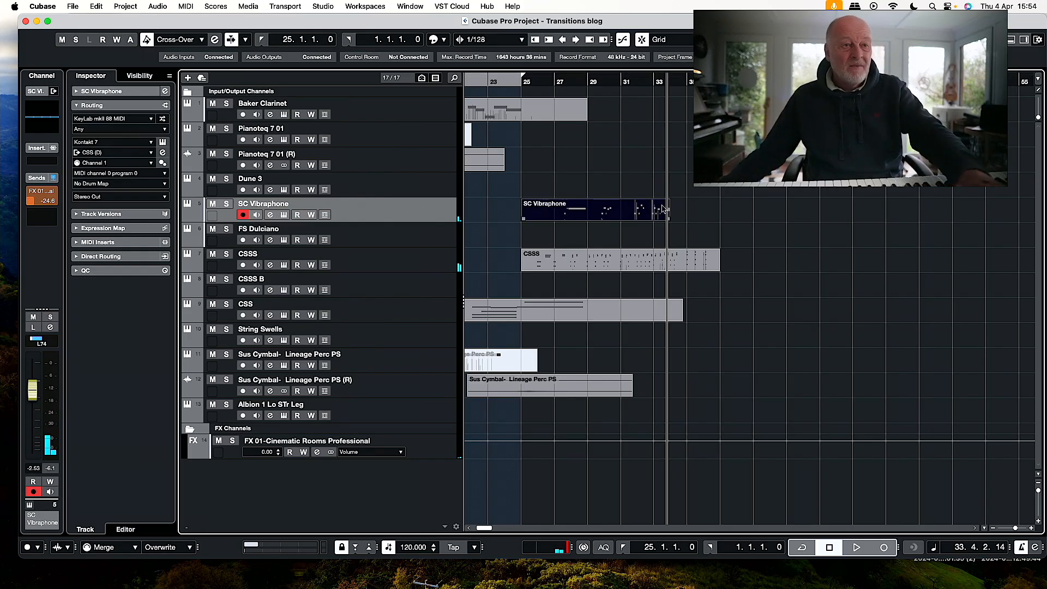
Delete the latest SC Vibraphone take and record a replacement from bar 25 past bar 36.
scroll(518, 210, "left", 1)
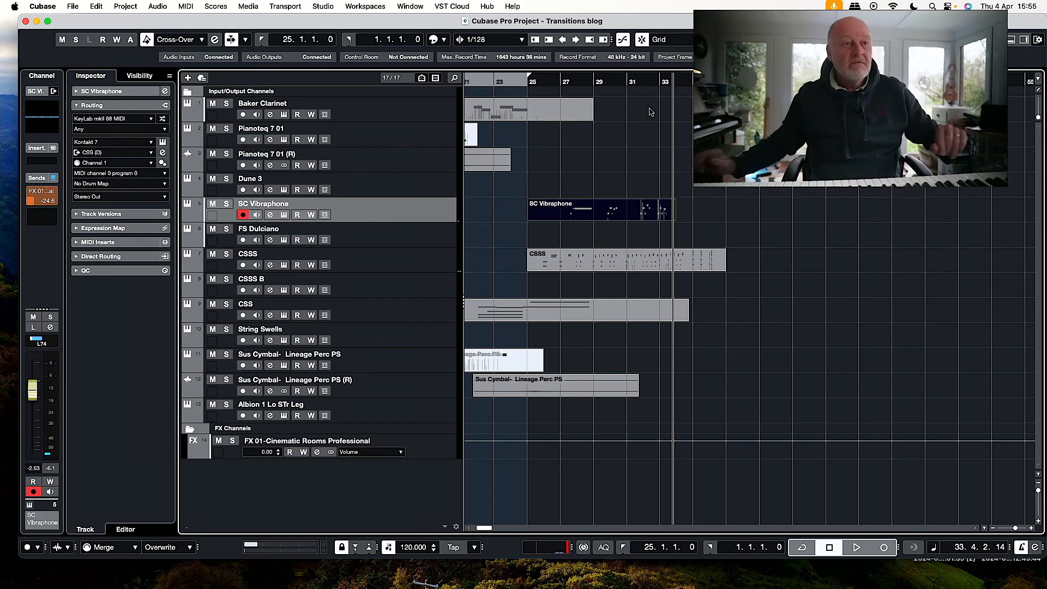
key("Delete")
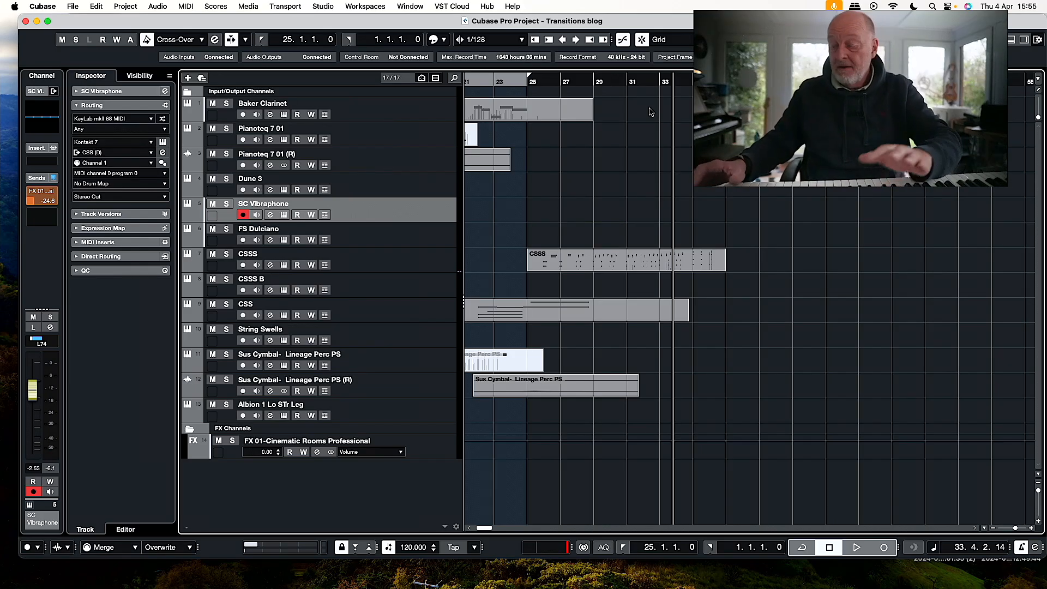
key("KP_1")
key("KP_Multiply")
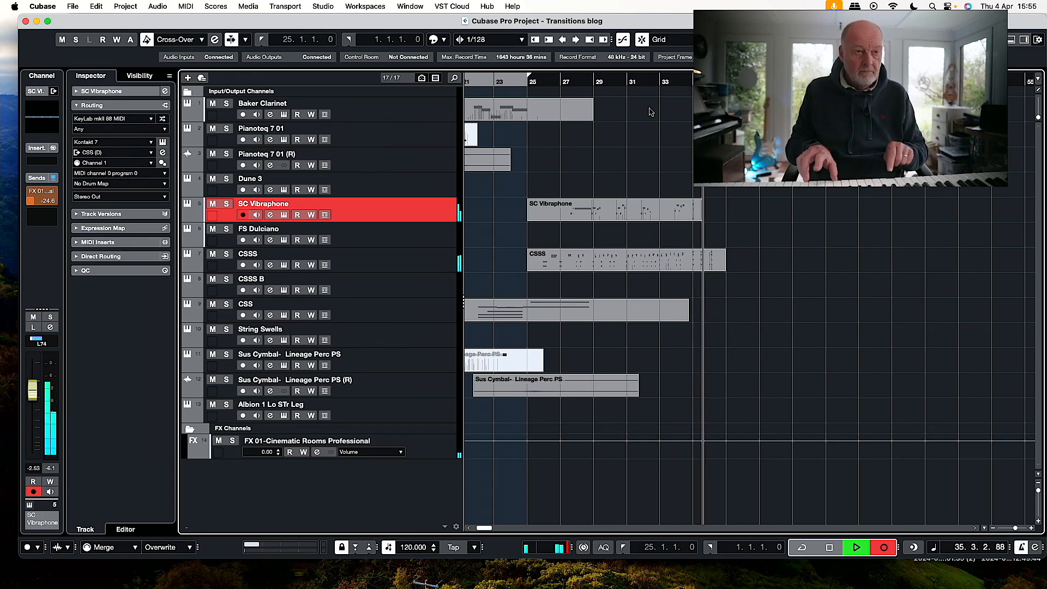
key("space")
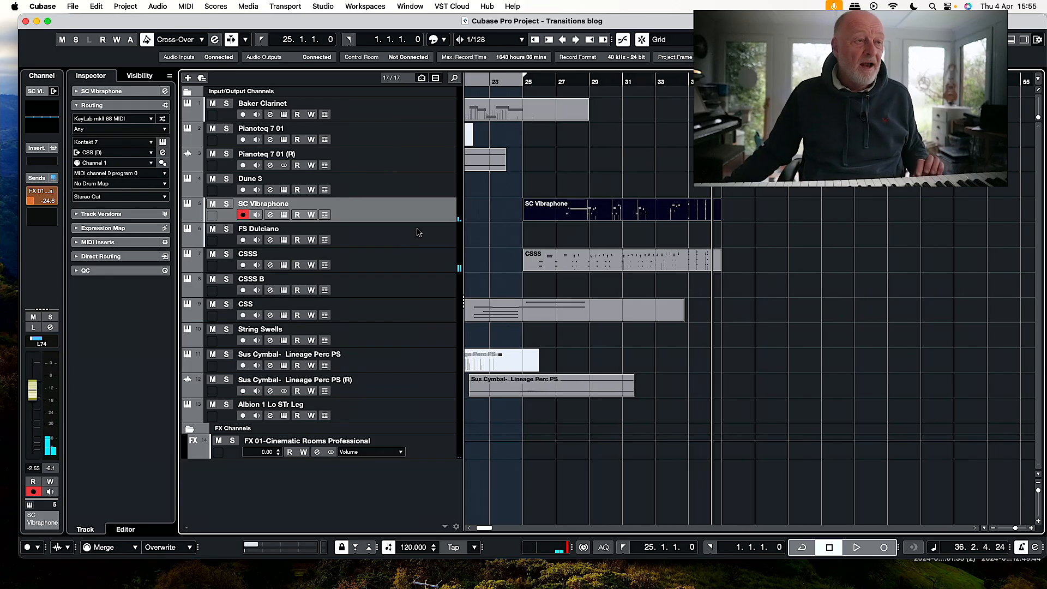
Try a take on the CSSS B track from bar 25 past bar 31.
left_click(443, 239)
left_click(522, 80)
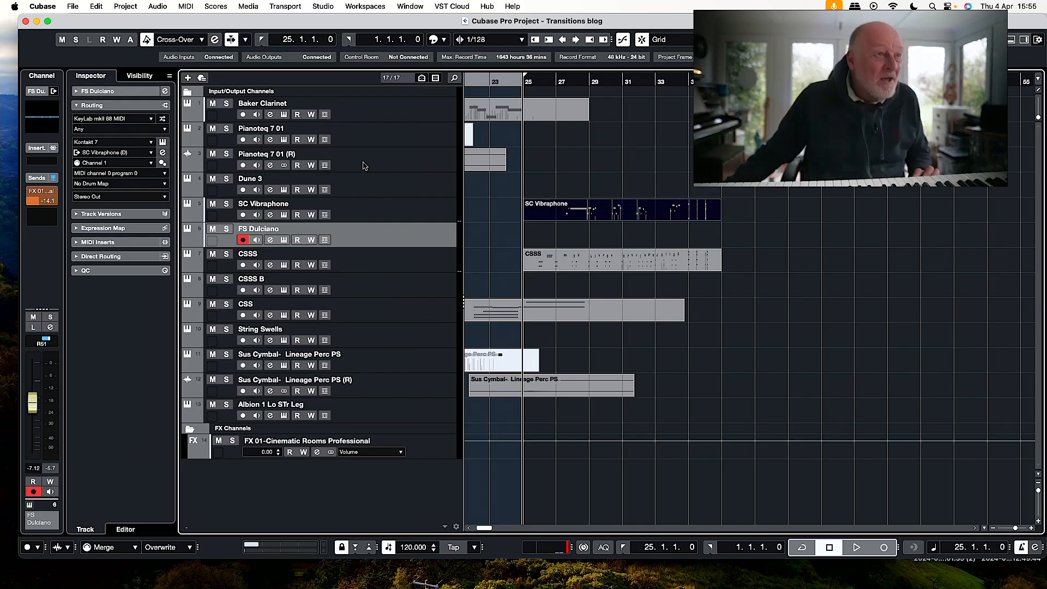
left_click(409, 112)
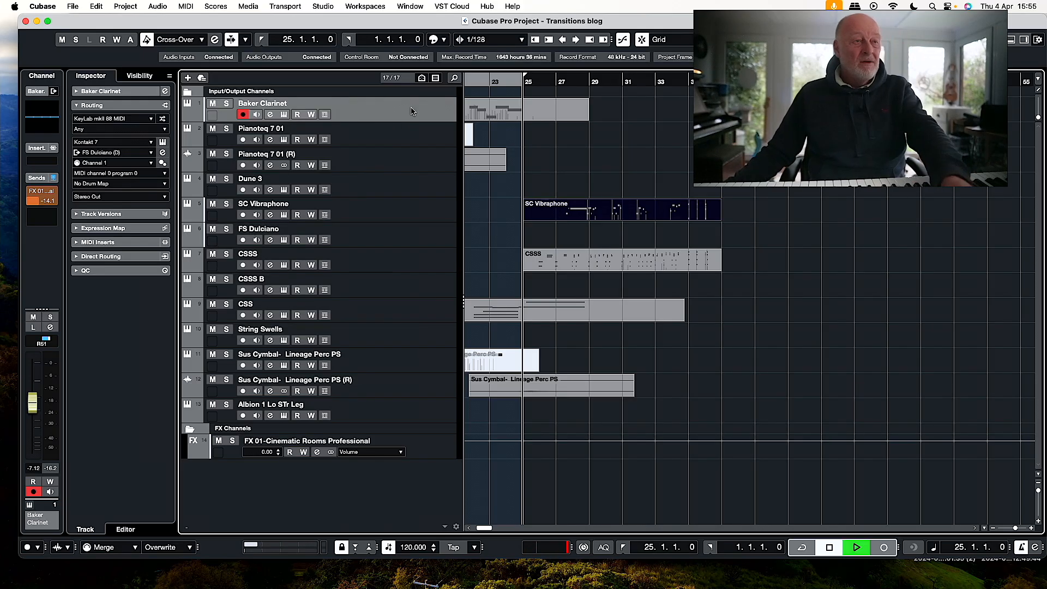
left_click(419, 282)
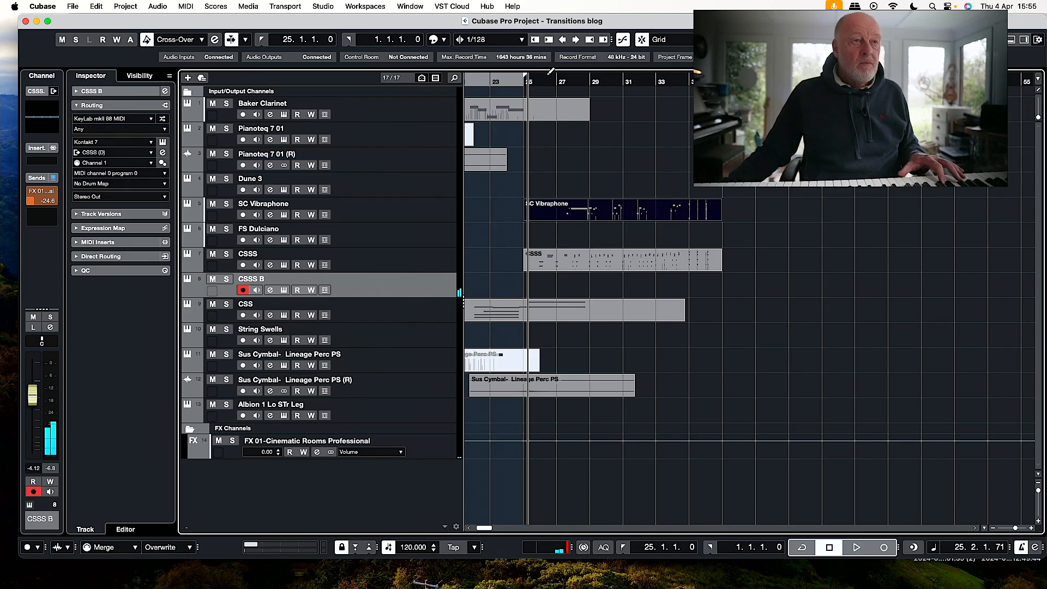
left_click(560, 81)
key("KP_Multiply")
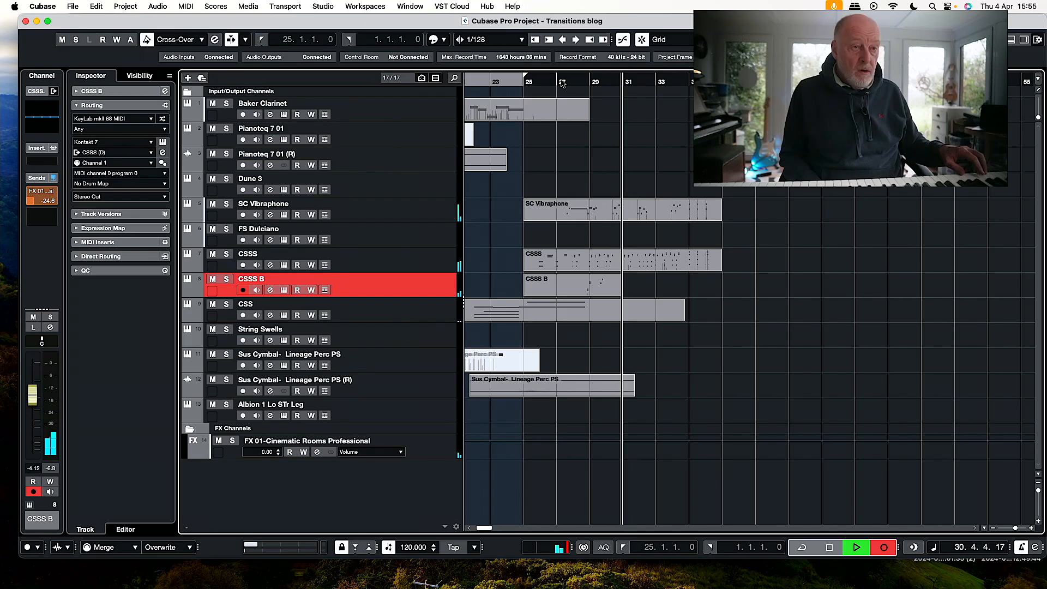
key("space")
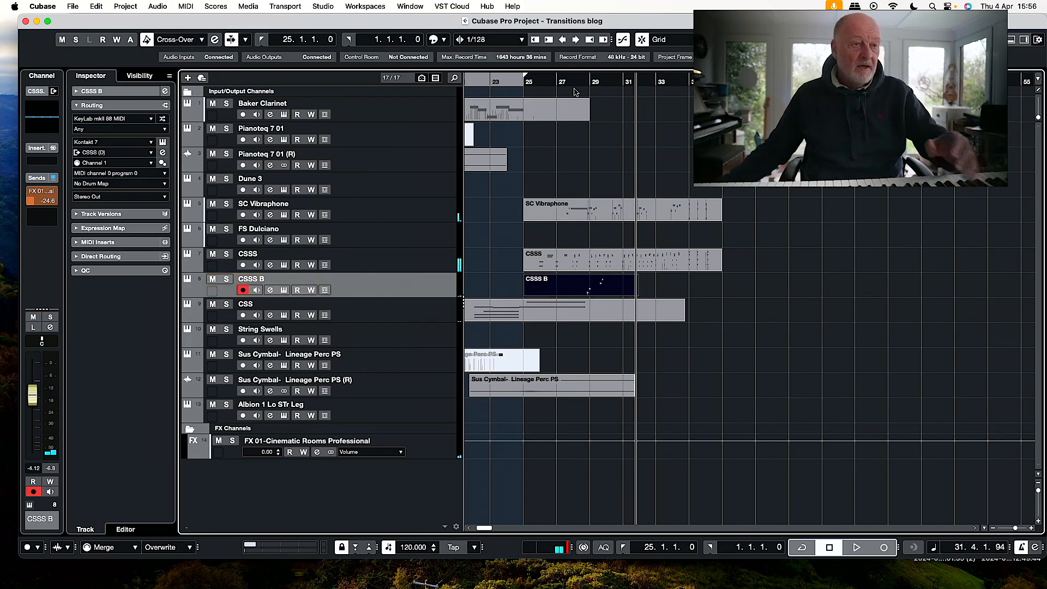
Duplicate the CSSS B track and delete the take starting at bar 25 from both the original and the duplicate.
right_click(391, 290)
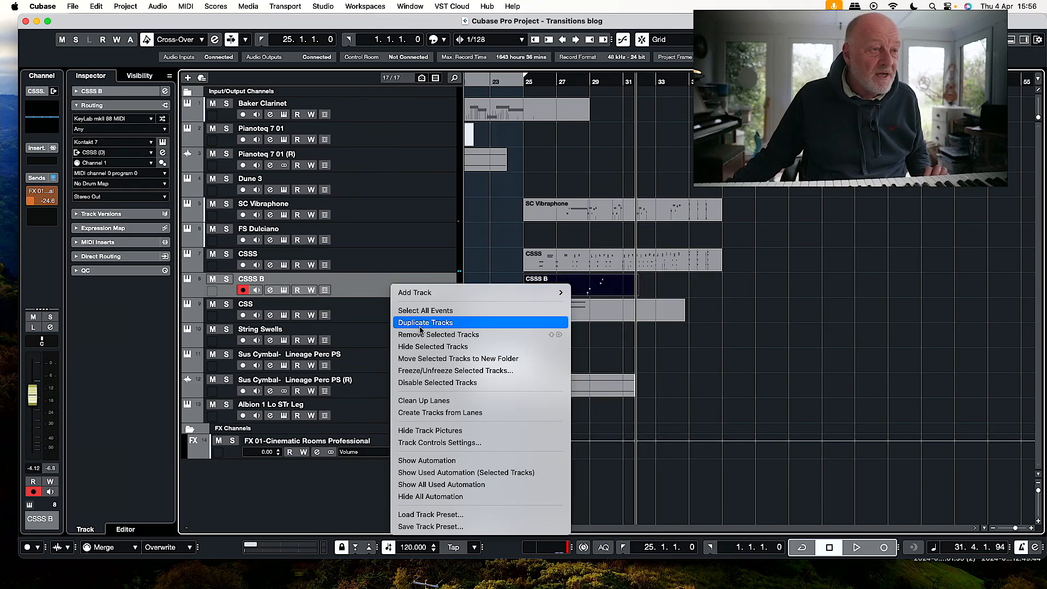
left_click(421, 324)
left_click_drag(596, 308, 593, 295)
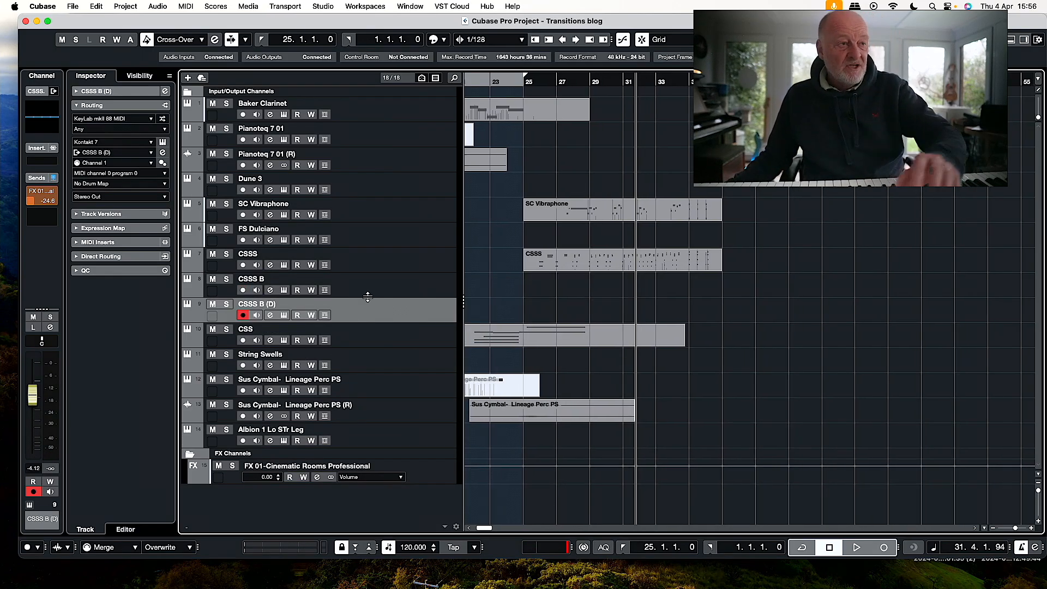
key("Delete")
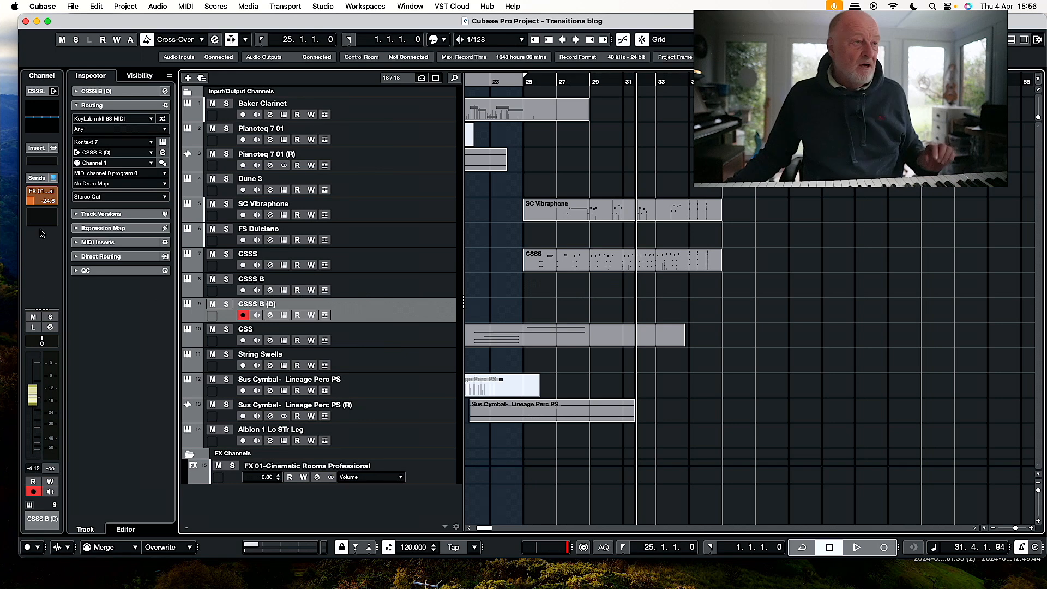
Check the duplicated track's Kontakt instrument and record a CSSS B (D) part from bar 25 past bar 36.
left_click(286, 315)
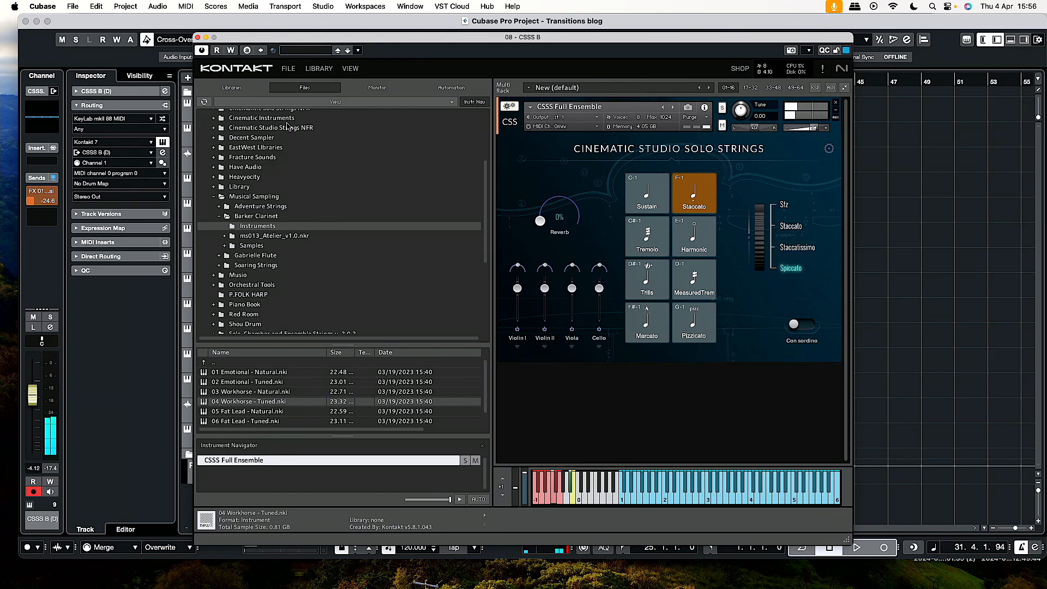
left_click(198, 38)
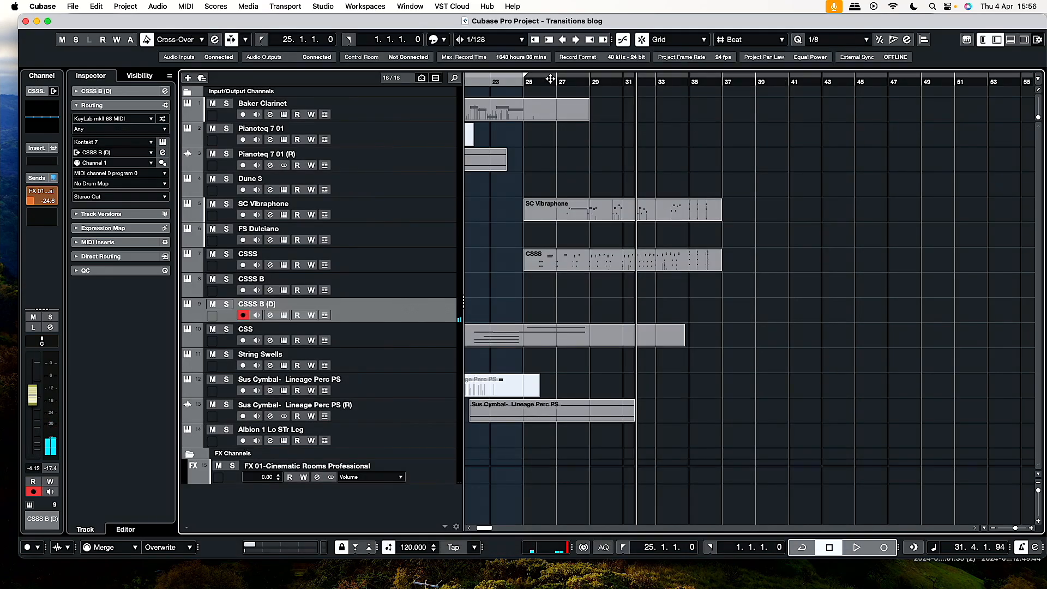
key("KP_Multiply")
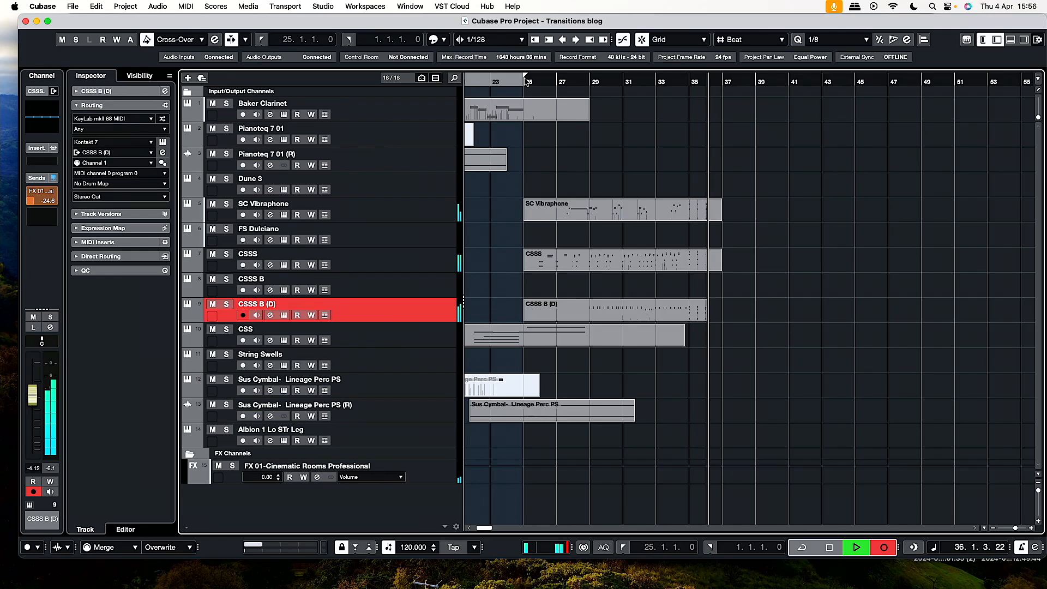
key("space")
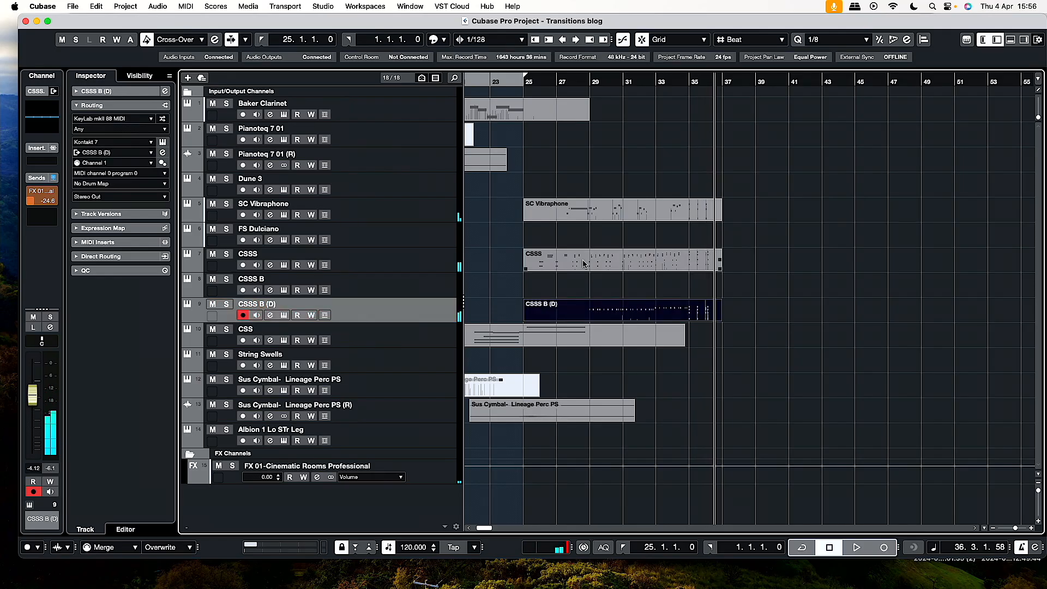
Quantize the notes of the CSSS part starting at bar 25 to 1/8.
double_click(589, 258)
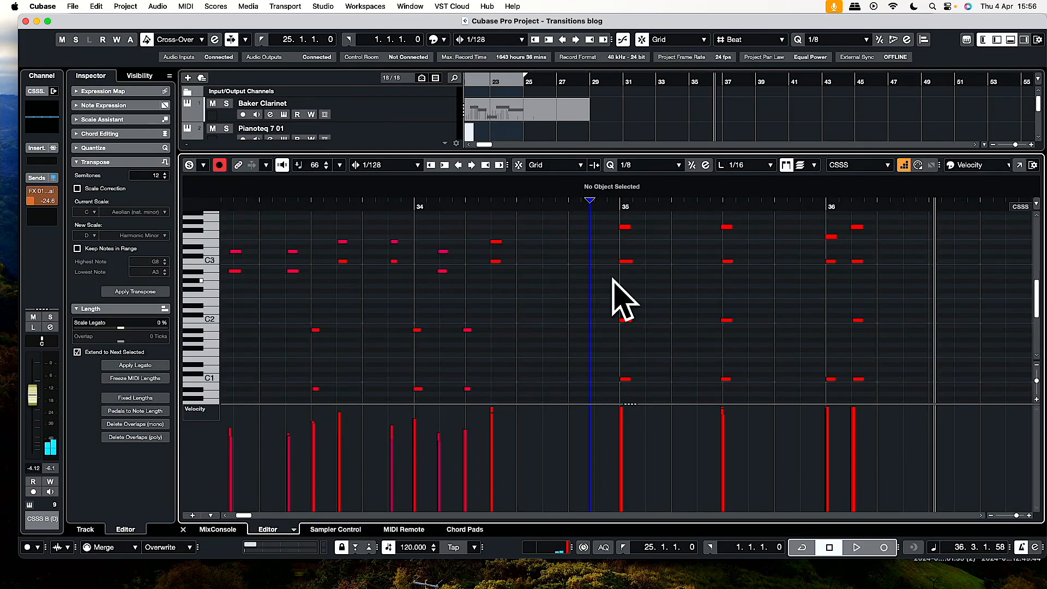
key("q")
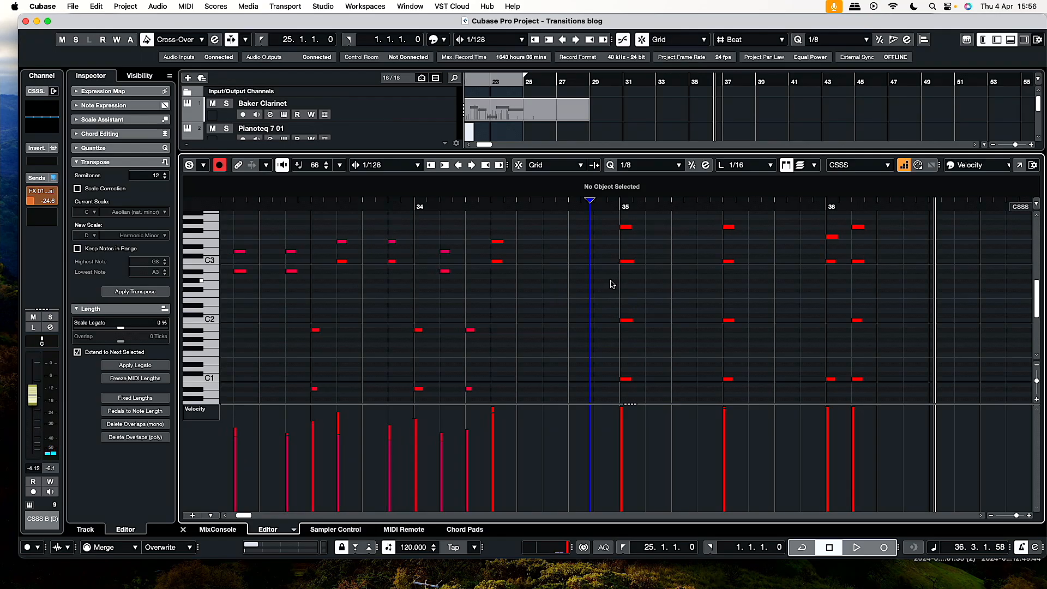
left_click(1011, 40)
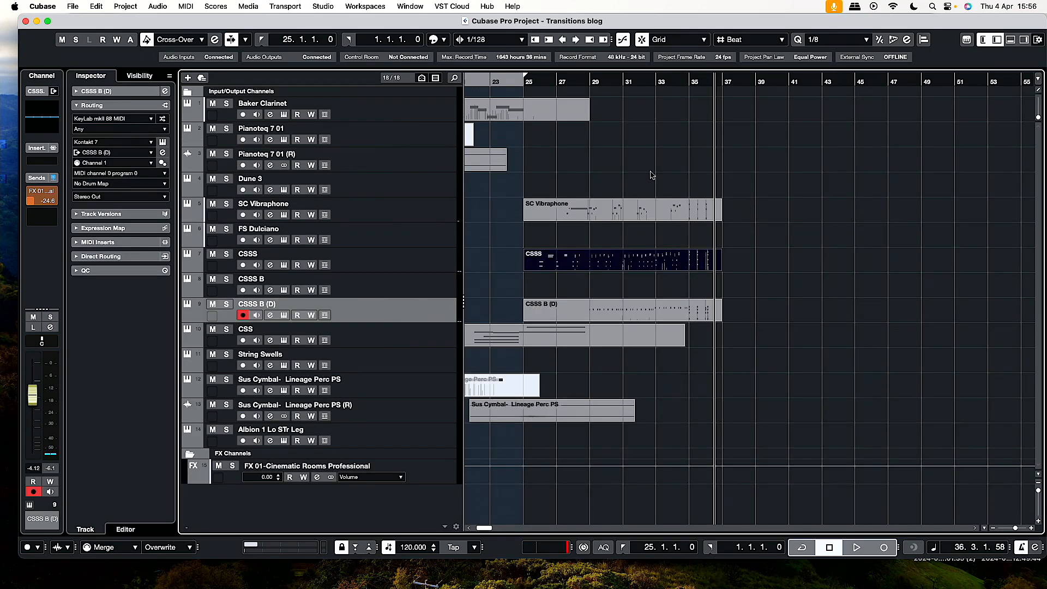
Quantize the notes of the SC Vibraphone part starting at bar 25 to 1/8.
double_click(616, 215)
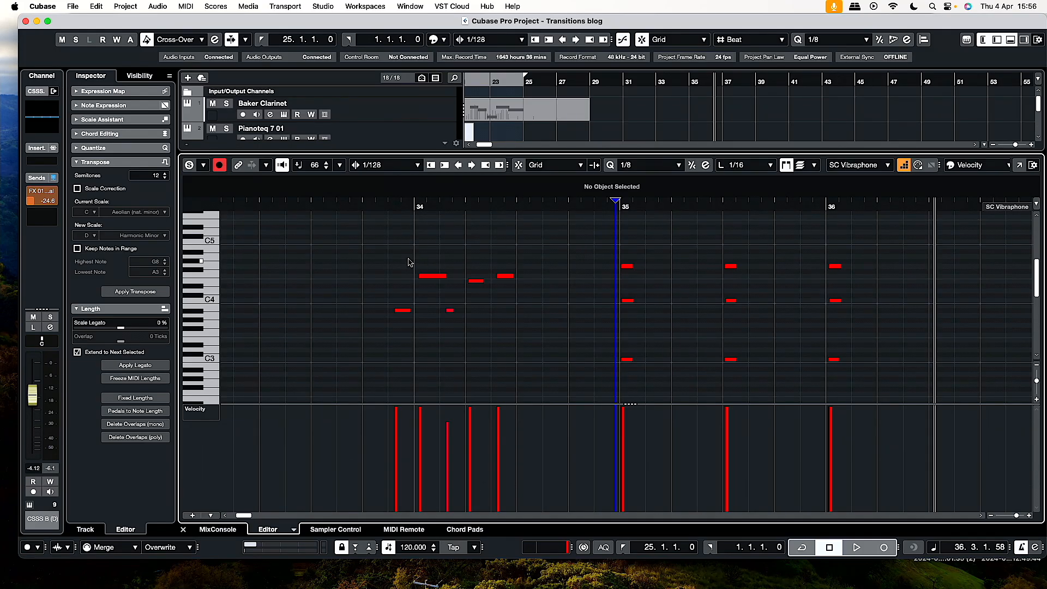
scroll(507, 262, "left", 8)
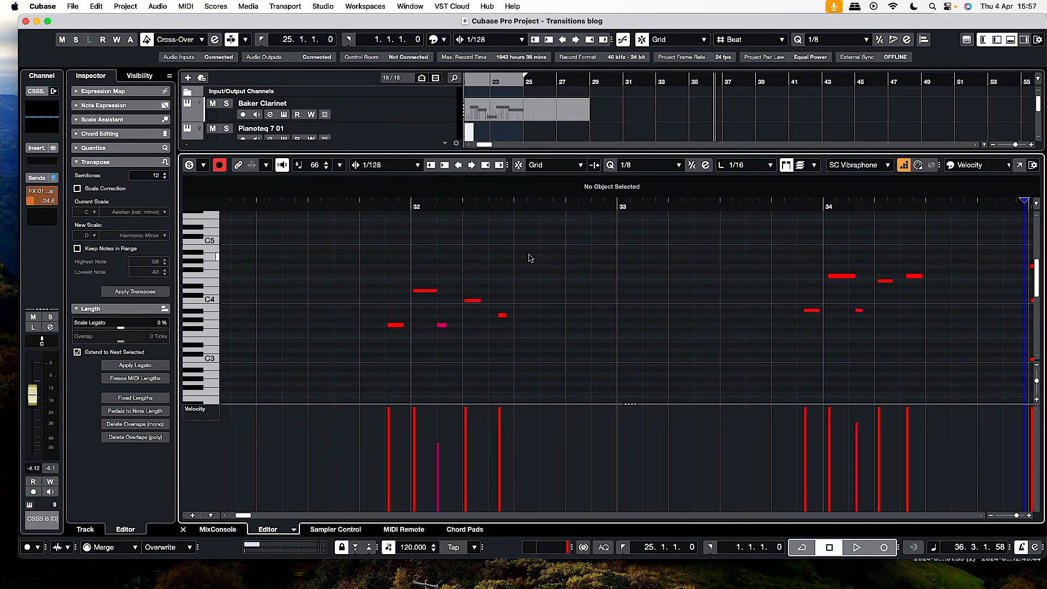
key("q")
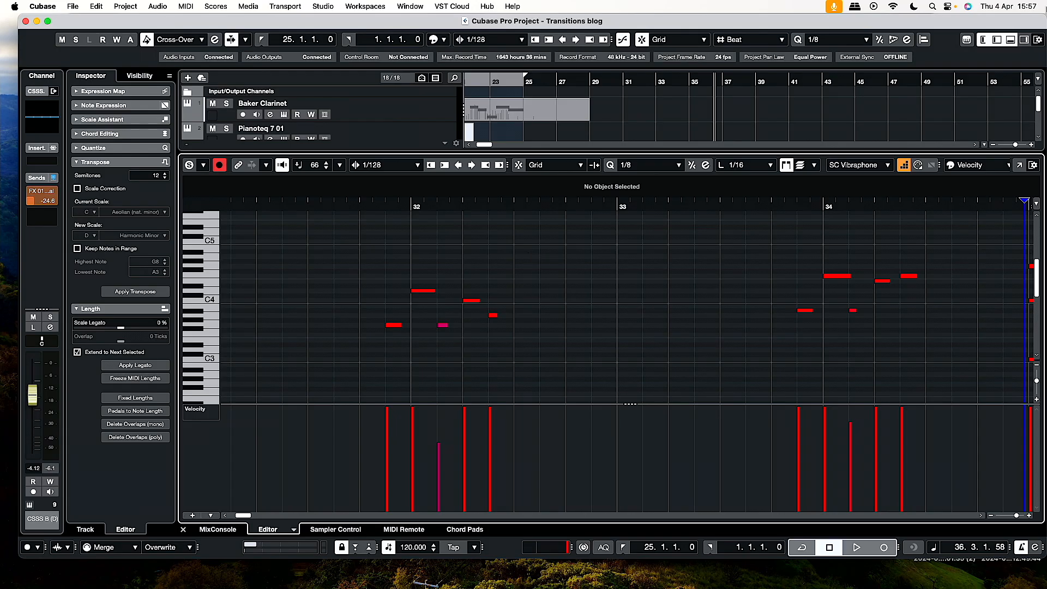
left_click(1006, 40)
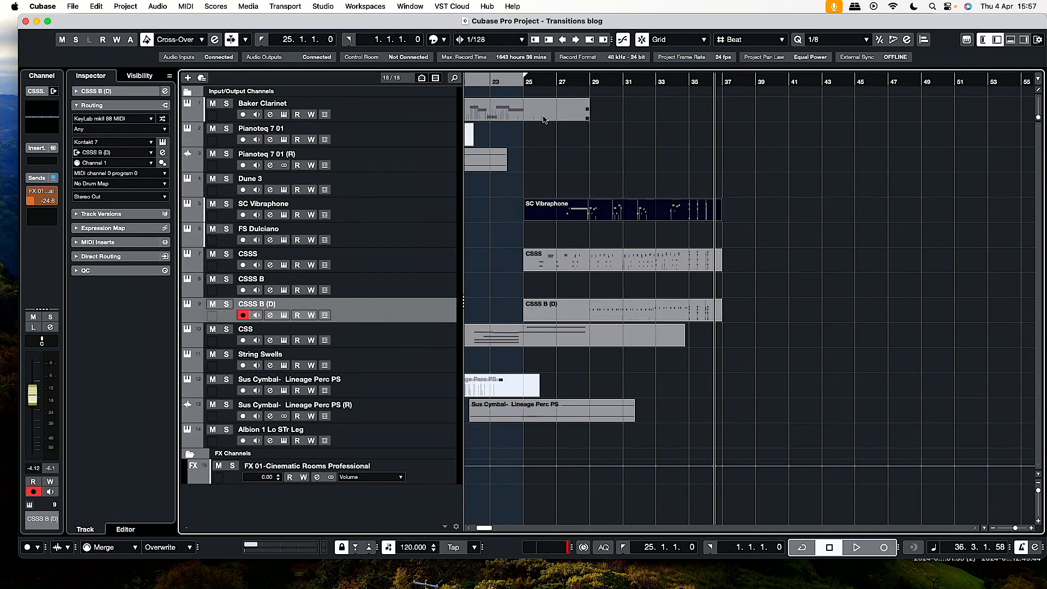
Play the arrangement from bar 25 past bar 36 with the Baker Clarinet track armed.
left_click(521, 81)
key("space")
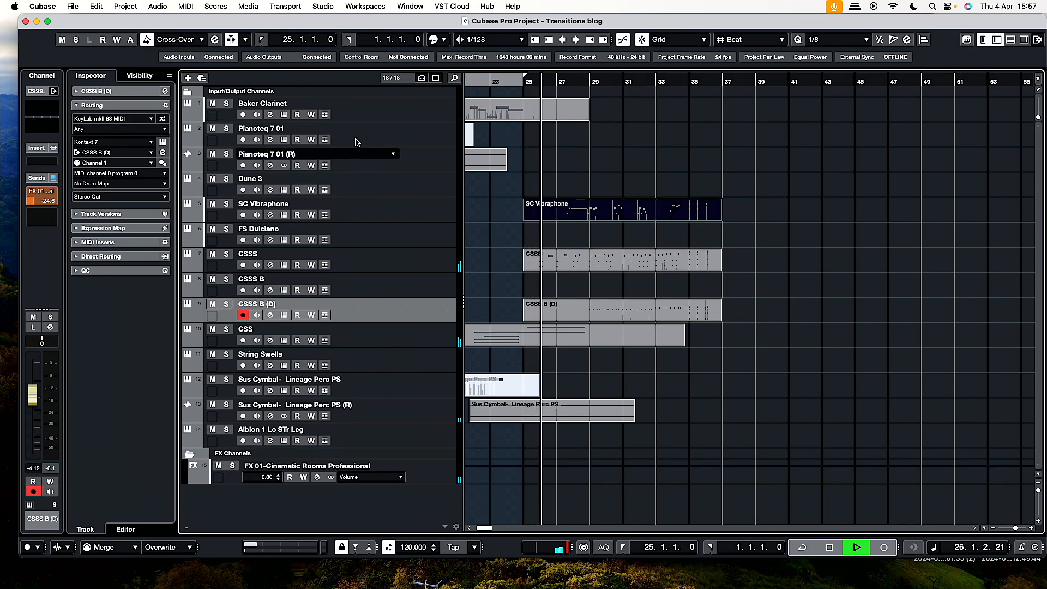
left_click(401, 111)
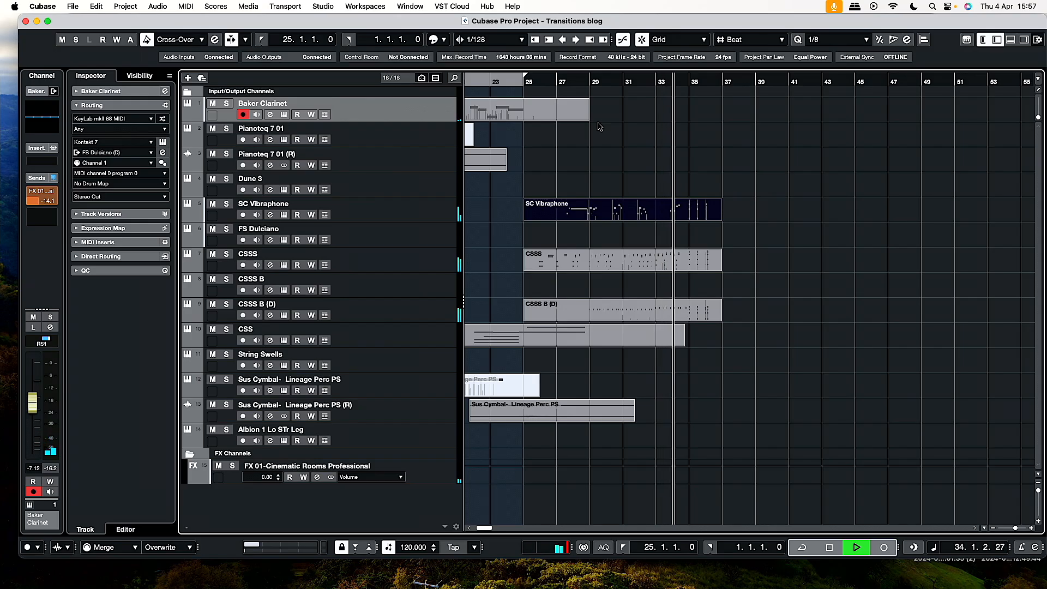
left_click(652, 311)
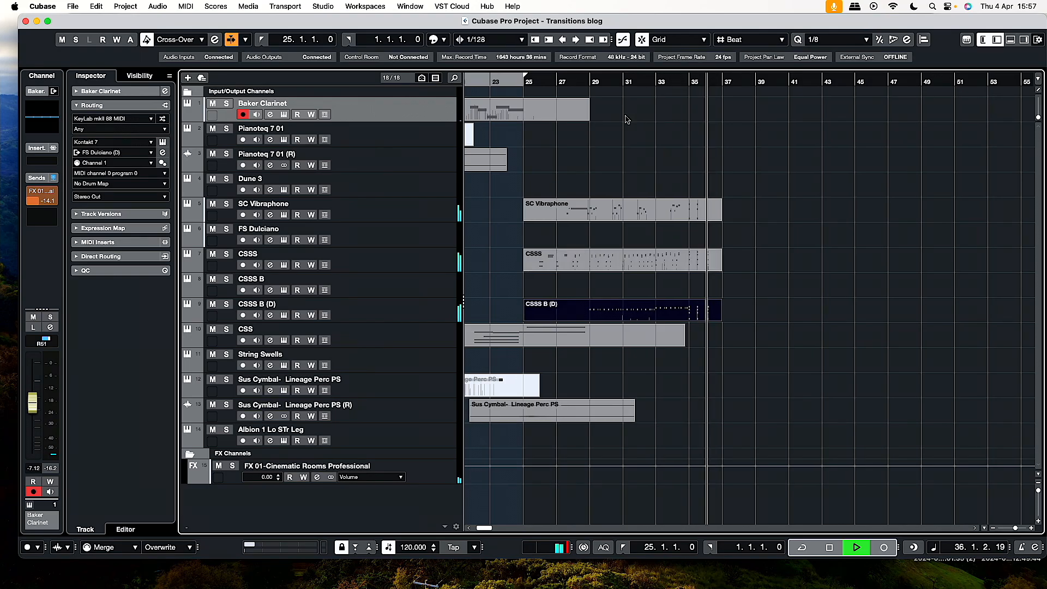
key("space")
Play from bar 25 and record a Baker Clarinet part from bar 26 past bar 35.
left_click(523, 82)
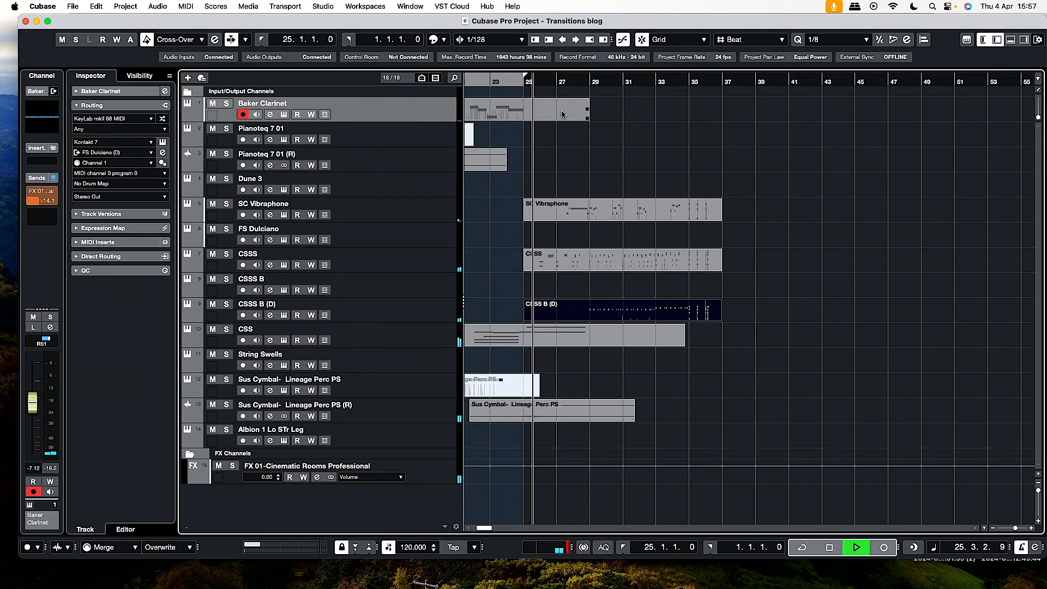
key("KP_Multiply")
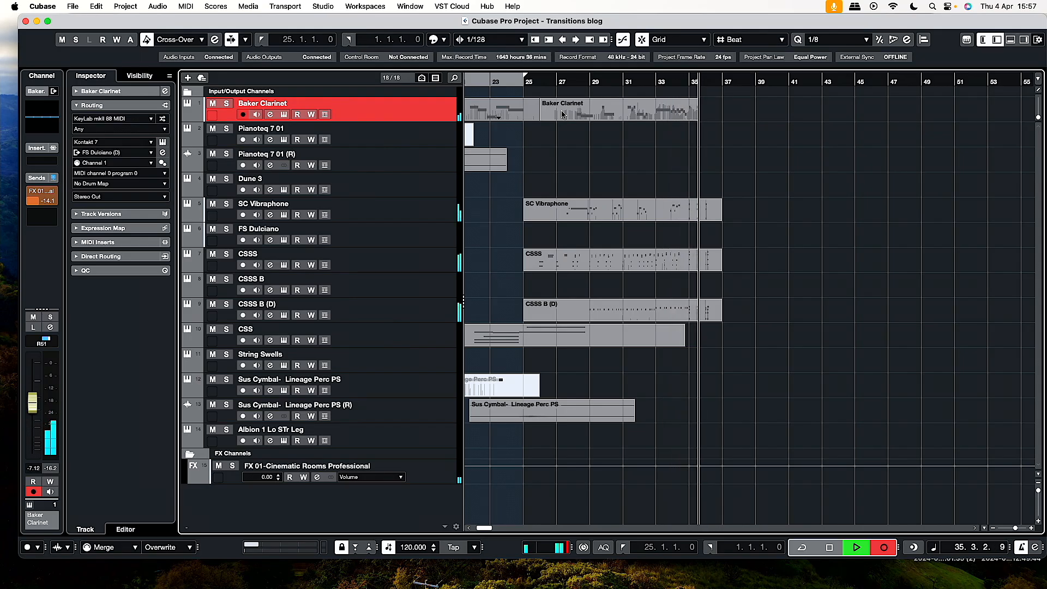
key("space")
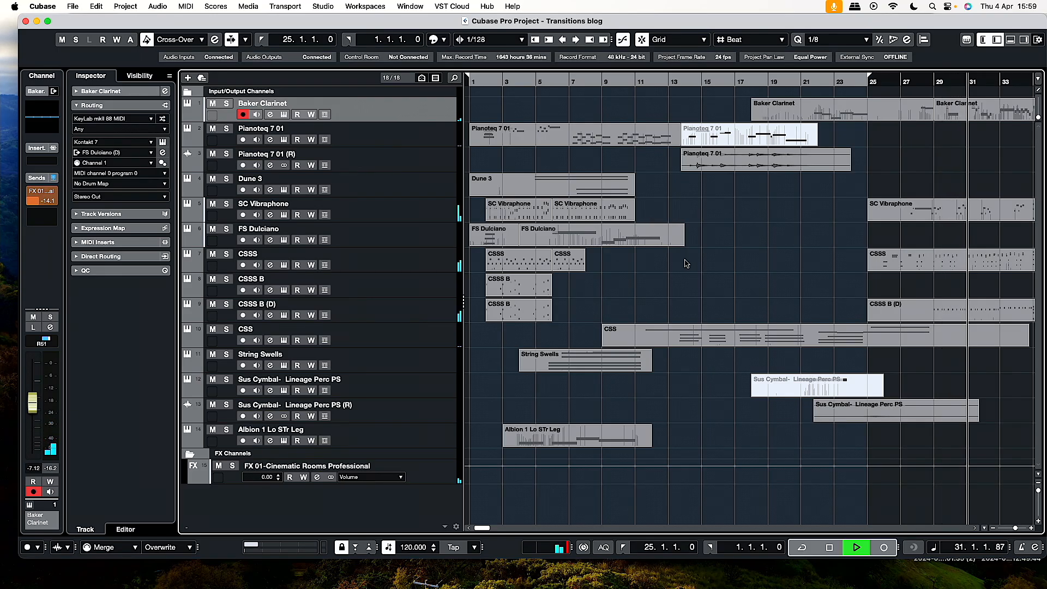
Move the Sus Cymbal- Lineage Perc PS (R) clip about four bars earlier to start shortly after bar 17, adjusting it during playback from bar 17.
key("f")
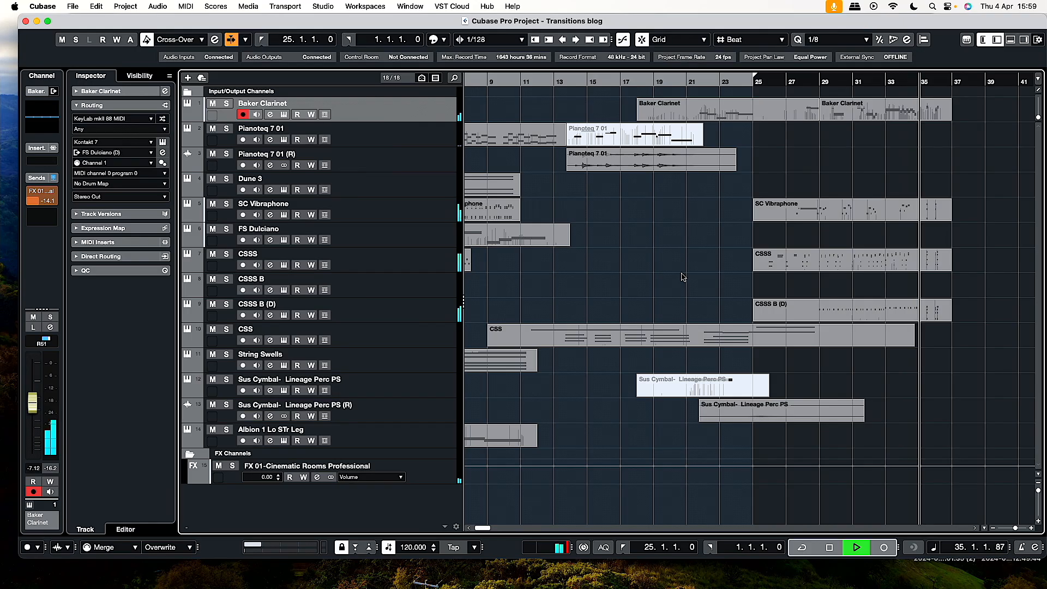
scroll(773, 414, "right", 1)
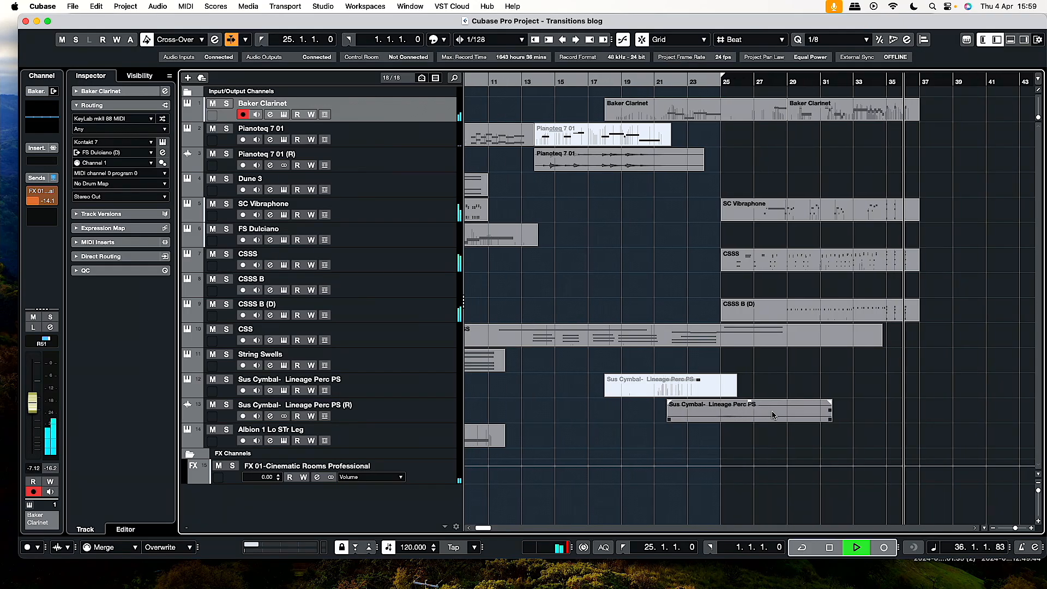
key("space")
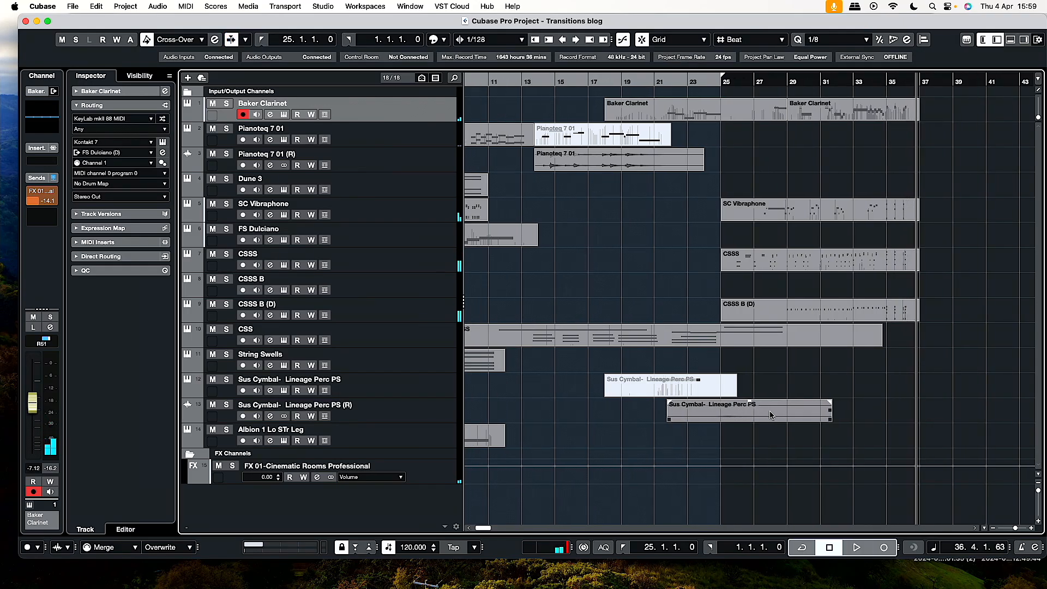
left_click(772, 415)
left_click_drag(771, 415, 699, 414)
left_click(590, 82)
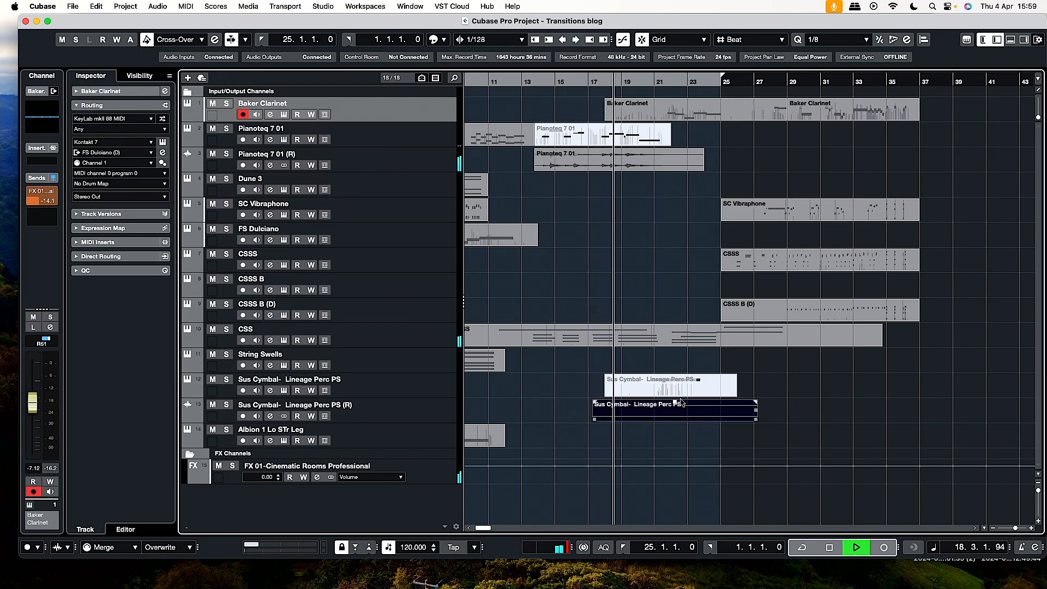
left_click_drag(676, 402, 677, 381)
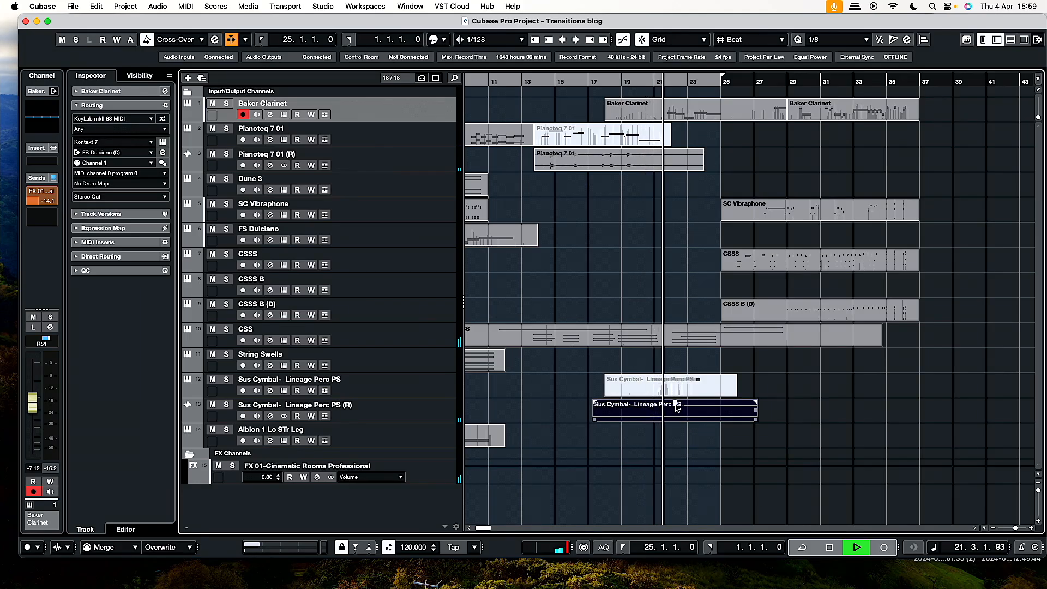
left_click_drag(683, 407, 687, 409)
Split the earlier Baker Clarinet clip at about bar 26 and mute the portion before the split.
left_click_drag(743, 115, 702, 111)
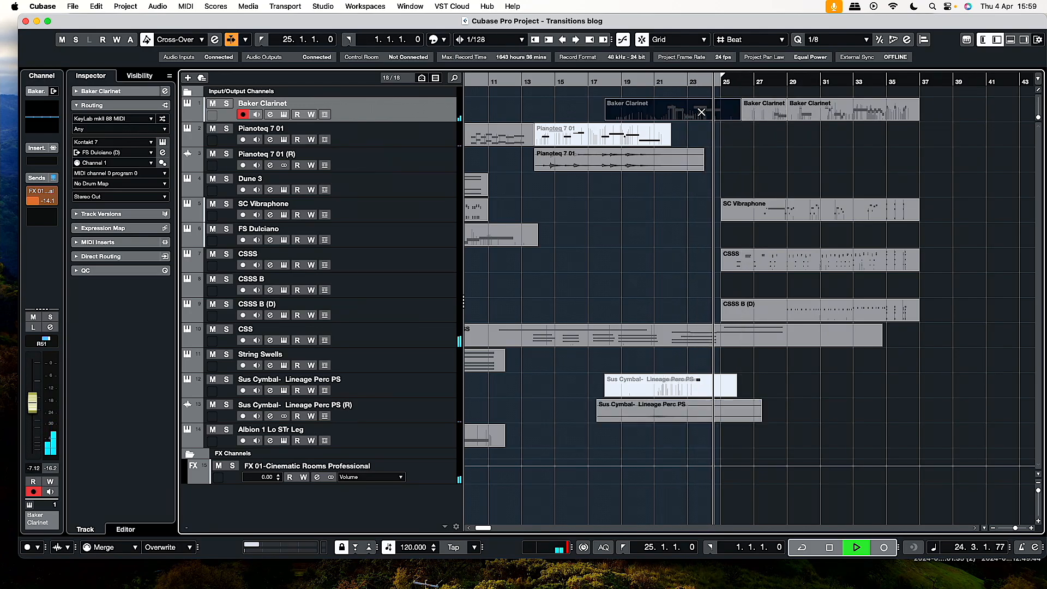
scroll(703, 115, "left", 3)
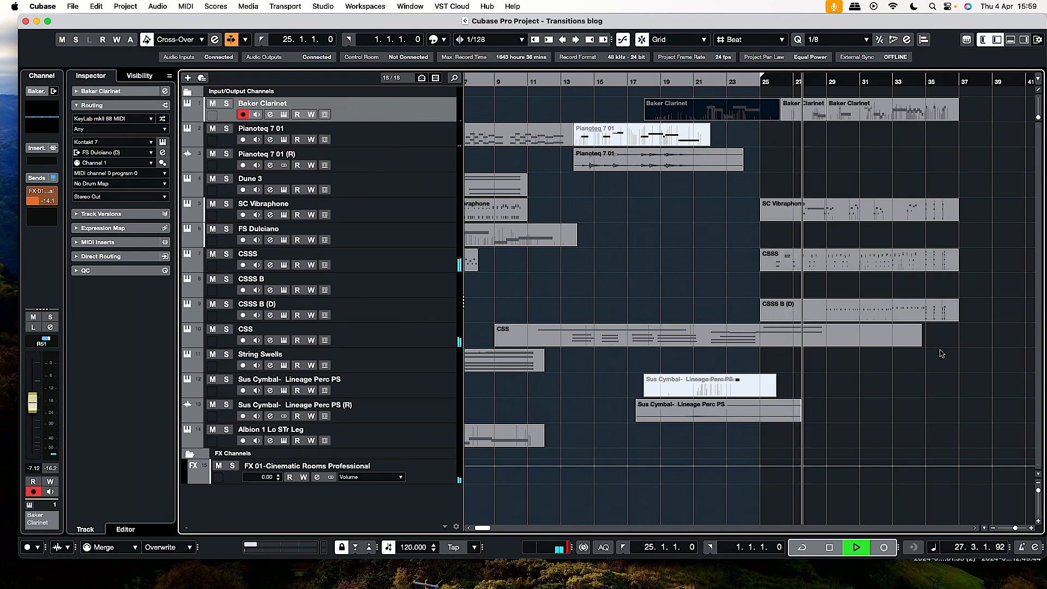
scroll(941, 354, "right", 2)
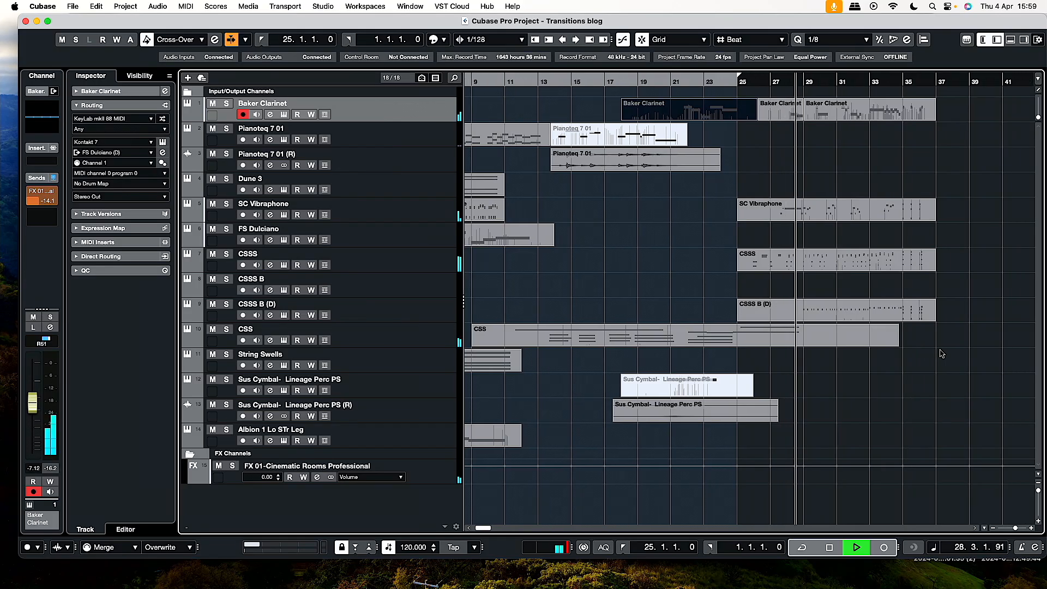
scroll(940, 353, "right", 8)
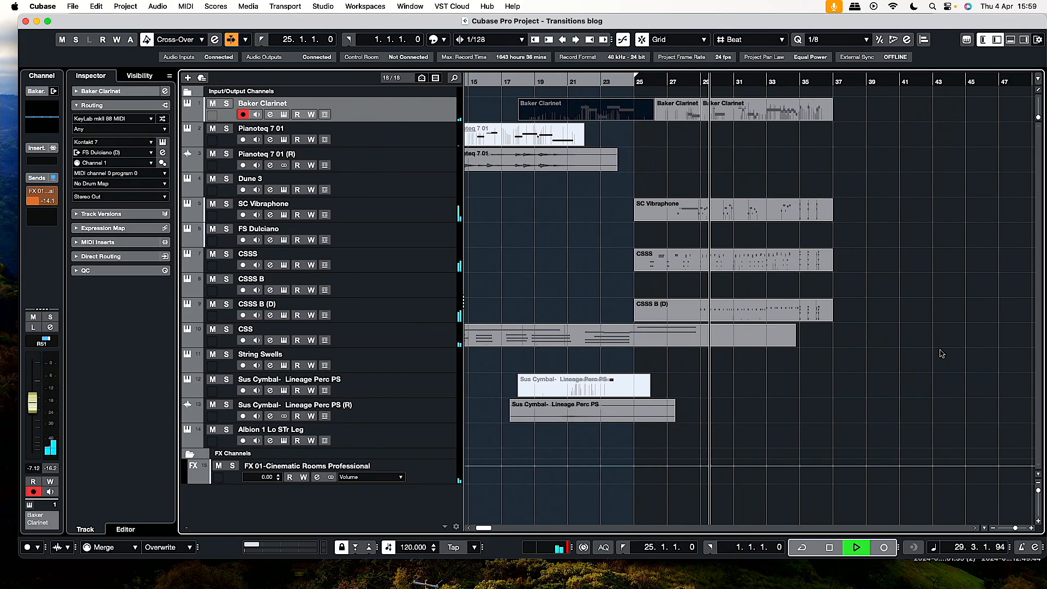